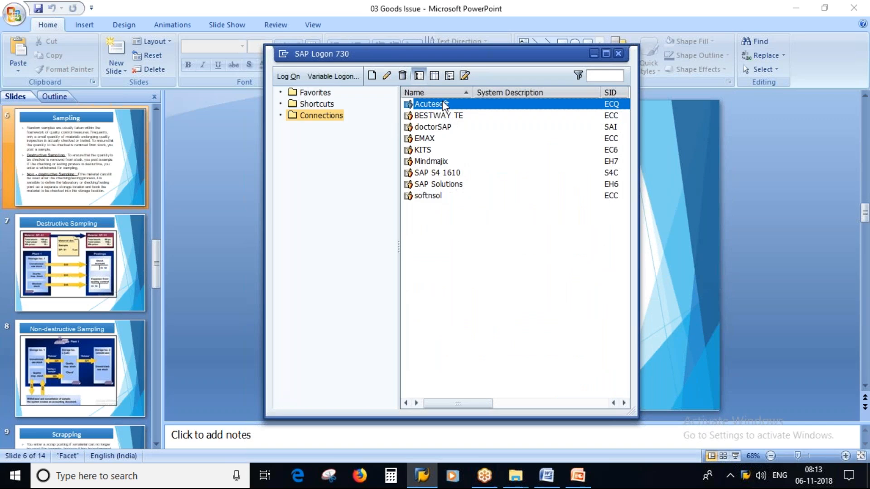
# Log on to the Acutesoft SAP system as user qmuser, entering the account password
pyautogui.doubleClick(443, 105)
pyautogui.write('qmuser')
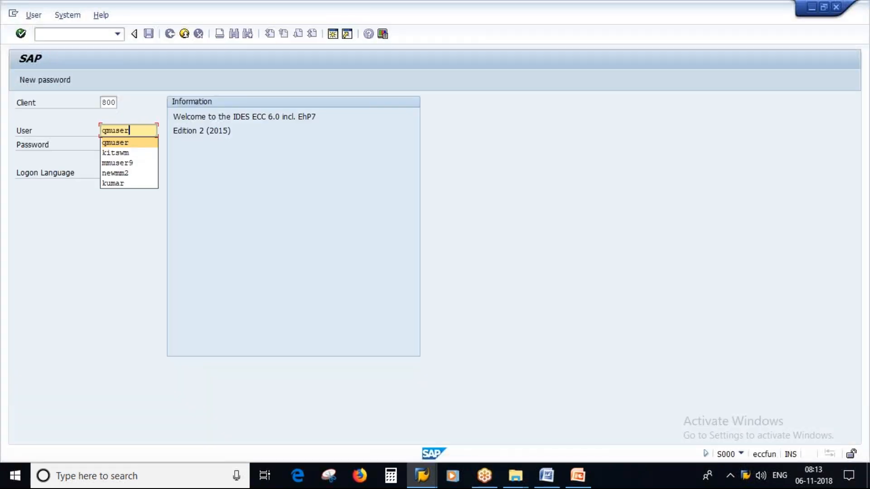
pyautogui.press('Tab')
pyautogui.write('******')
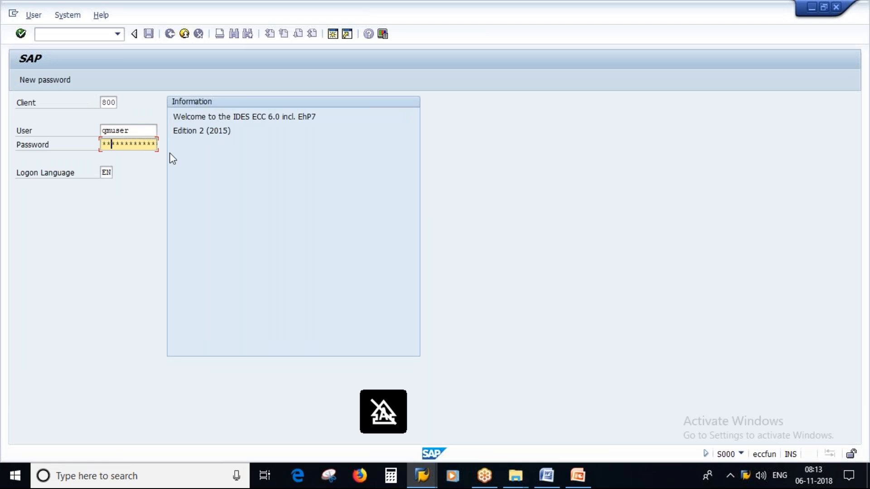
pyautogui.write('*')
pyautogui.press('Return')
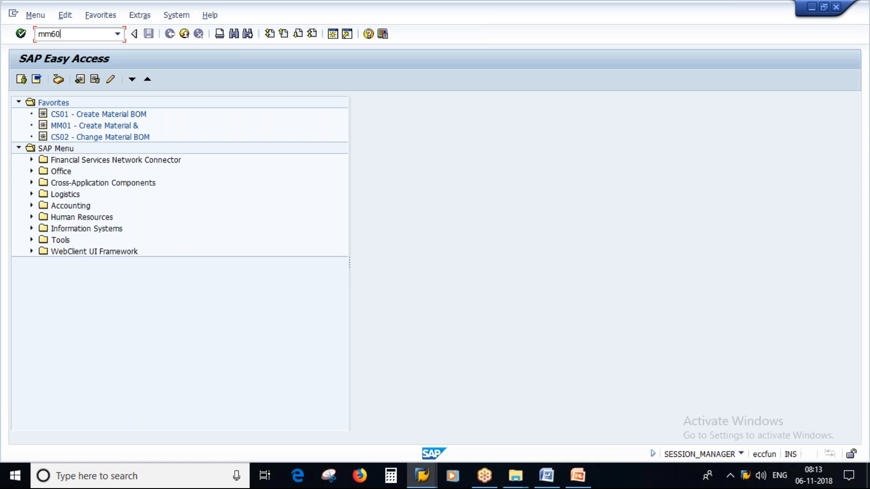
# Run the MM60 materials list for plant 1000, material type roh, created by qmuser
pyautogui.press('Return')
pyautogui.click(175, 131)
pyautogui.write('1')
pyautogui.click(177, 143)
pyautogui.click(175, 158)
pyautogui.click(179, 168)
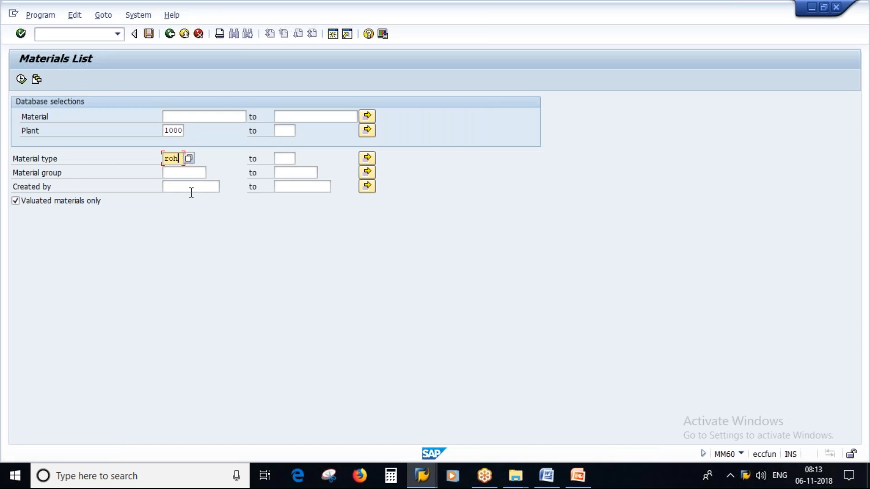
pyautogui.click(191, 189)
pyautogui.click(185, 199)
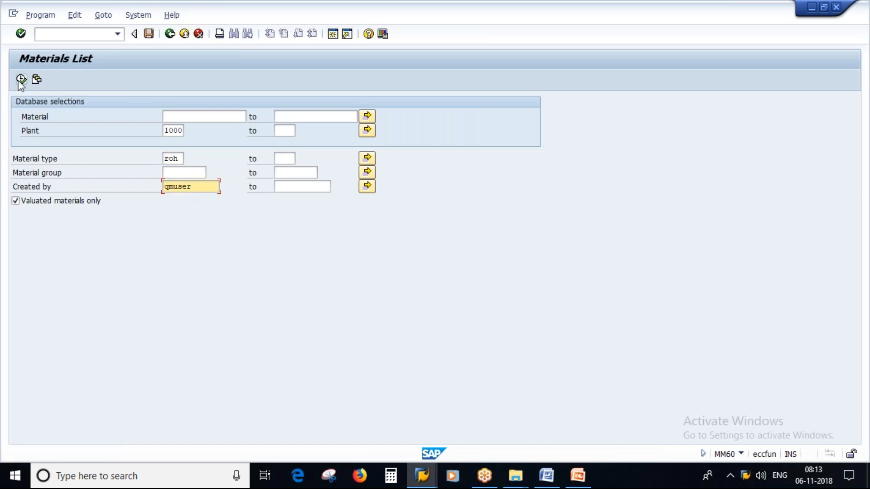
pyautogui.press('F8')
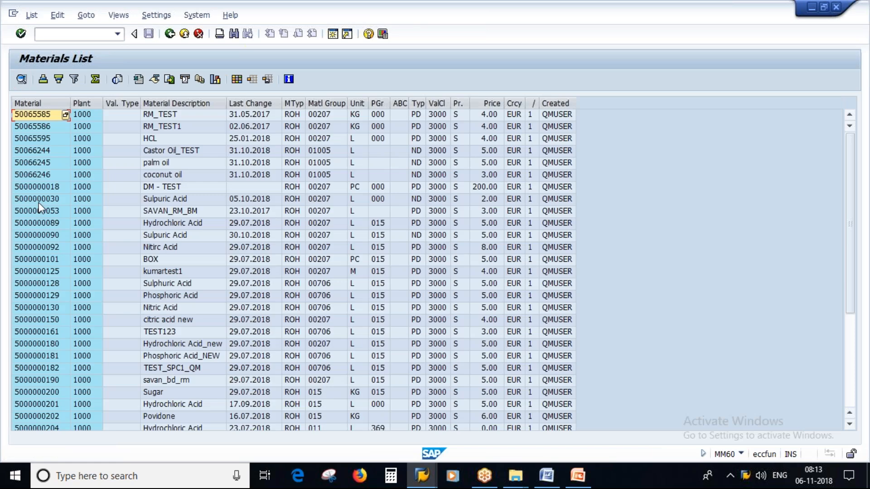
pyautogui.click(39, 202)
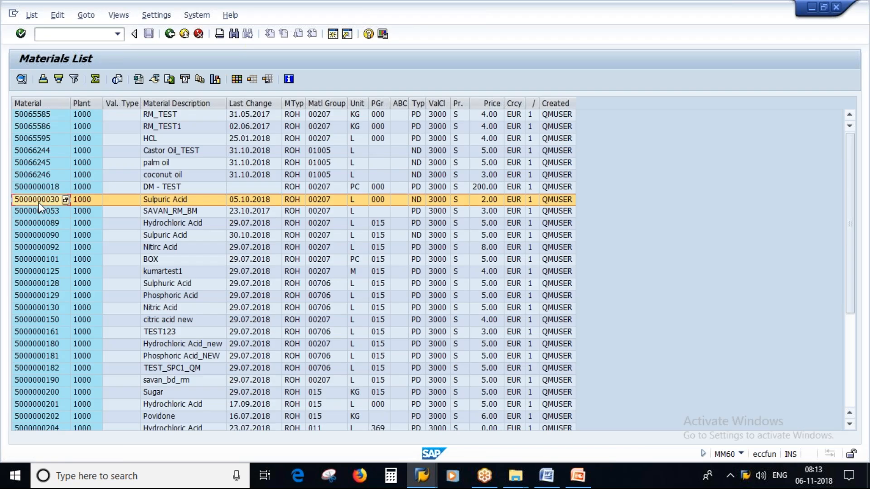
pyautogui.click(39, 202)
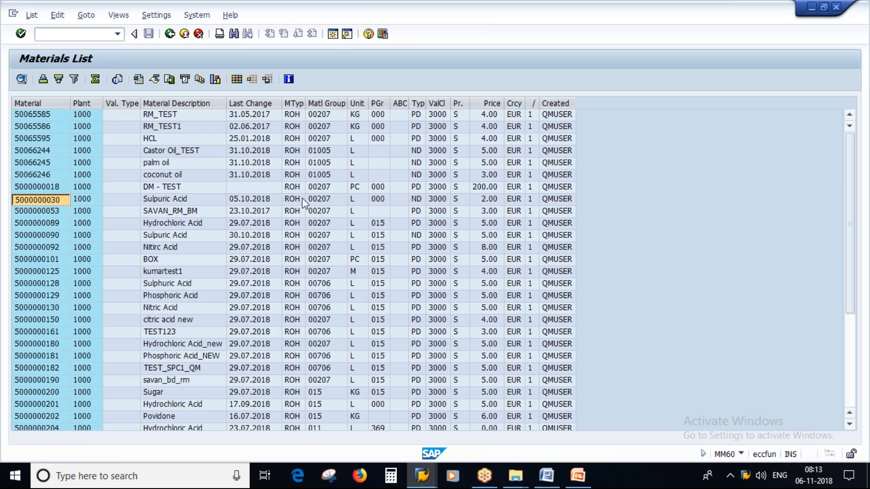
pyautogui.write('mmbe')
pyautogui.press('Return')
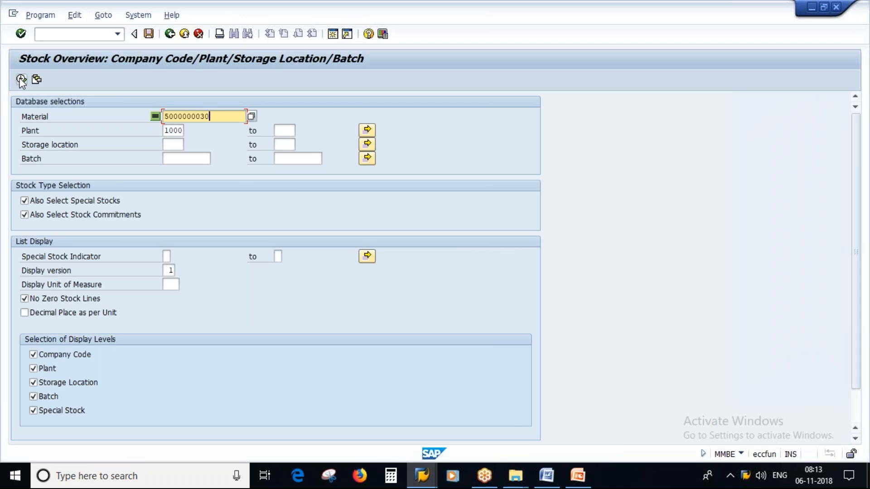
pyautogui.click(21, 80)
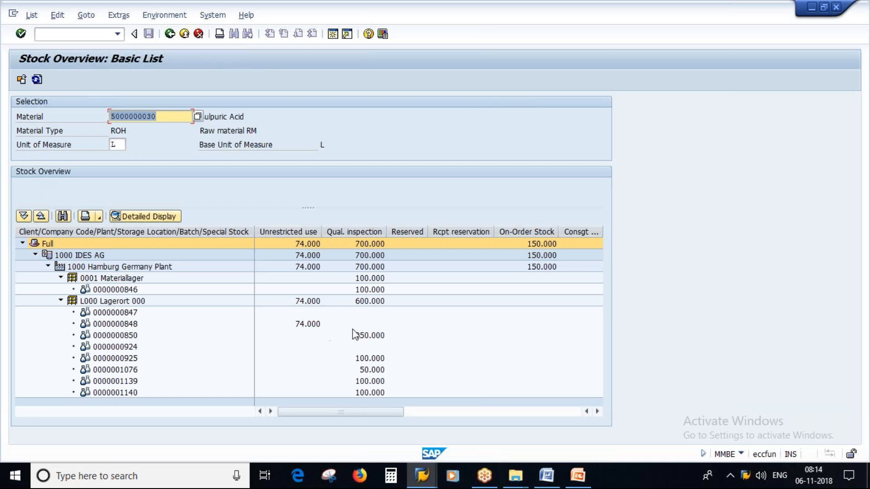
pyautogui.click(308, 324)
pyautogui.click(126, 327)
pyautogui.click(313, 325)
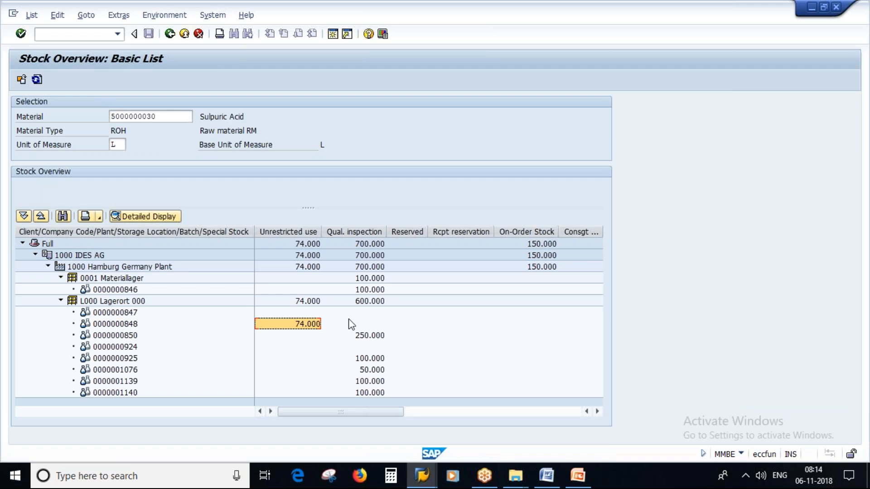
pyautogui.click(127, 324)
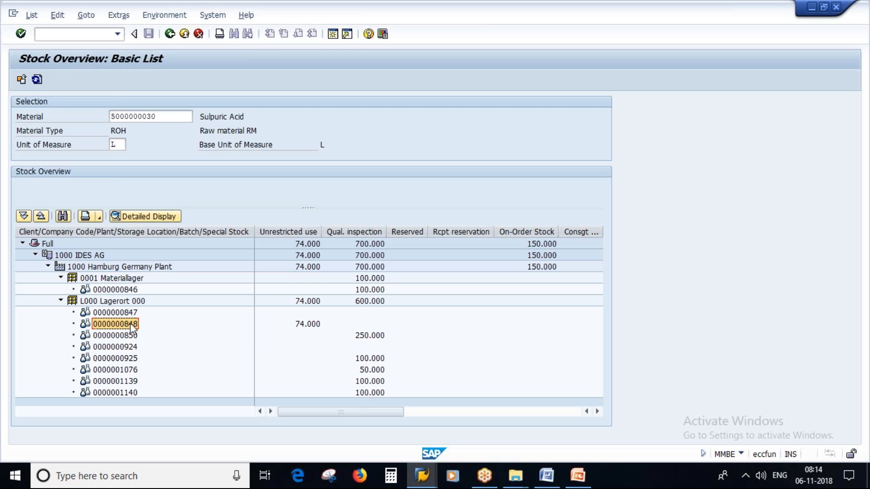
# Open a blank Notepad document and write the heading "Goods Issue" followed by an empty line
pyautogui.click(18, 475)
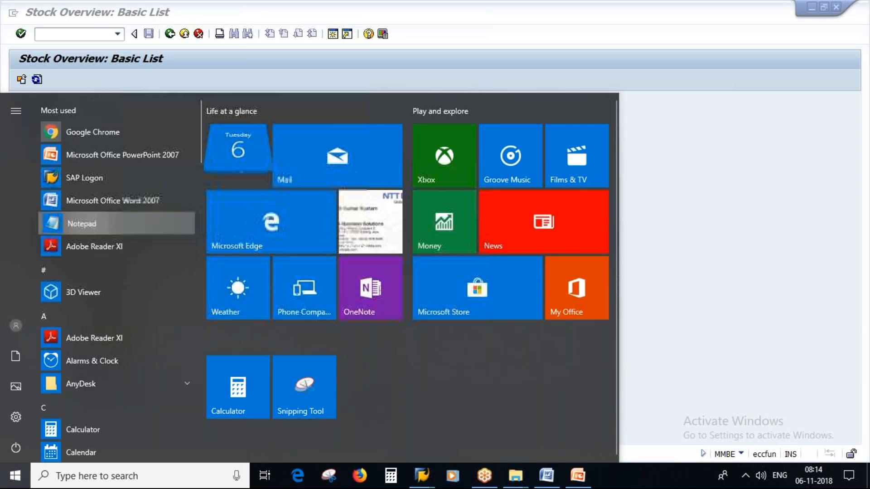
pyautogui.click(81, 223)
pyautogui.write('Un')
pyautogui.press('BackSpace')
pyautogui.press('BackSpace')
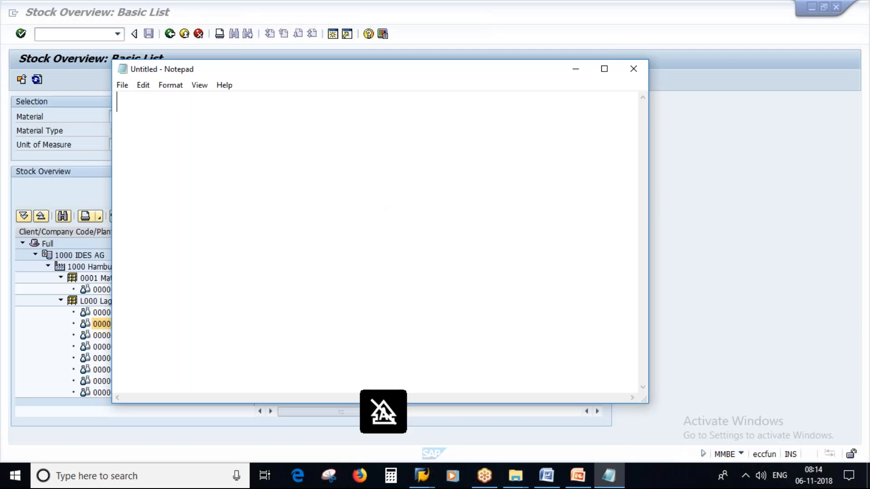
pyautogui.write('Goods Issue')
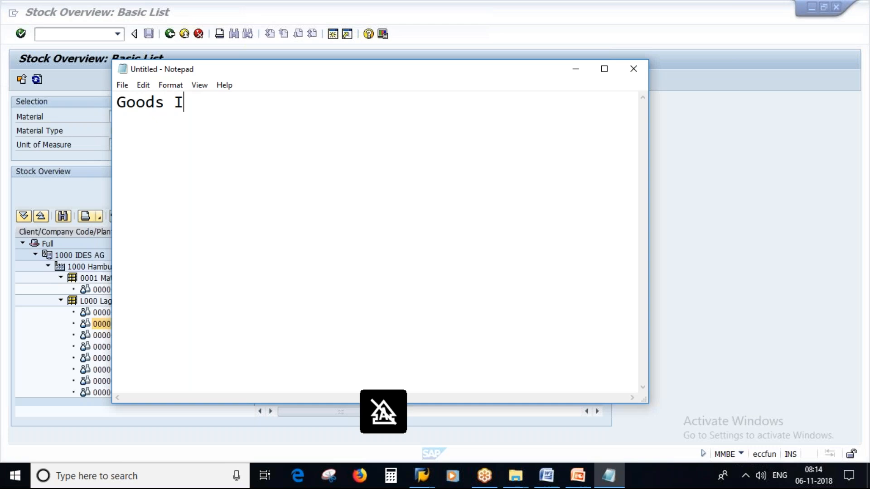
pyautogui.press('Return')
pyautogui.press('Return')
# Add the line "A) Unplanned Goods Issue" below the heading in the notes
pyautogui.press('capslock')
pyautogui.write('A')
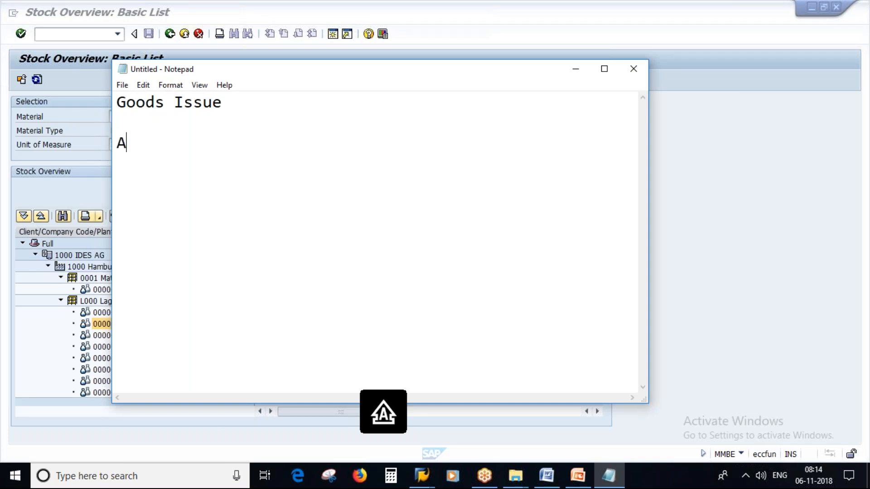
pyautogui.write(')')
pyautogui.press('capslock')
pyautogui.write('u')
pyautogui.press('capslock')
pyautogui.write('NPLNN')
pyautogui.press('BackSpace')
pyautogui.press('BackSpace')
pyautogui.press('BackSpace')
pyautogui.press('BackSpace')
pyautogui.press('BackSpace')
pyautogui.press('BackSpace')
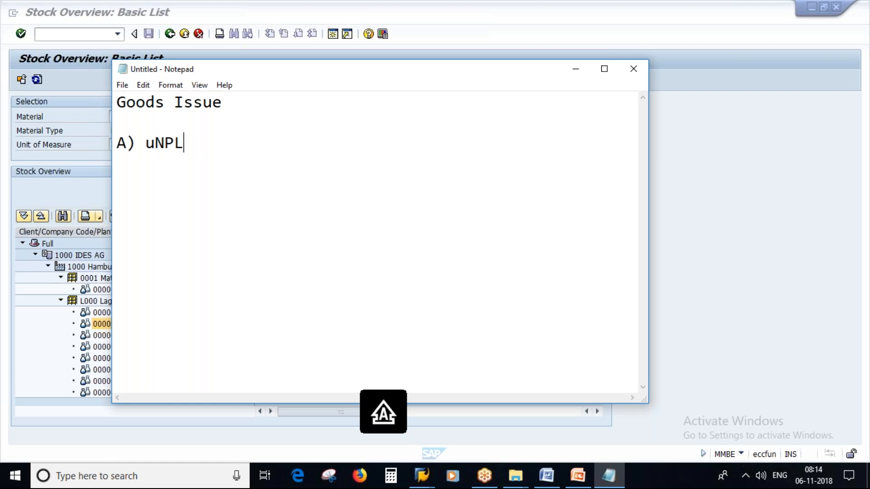
pyautogui.write('U')
pyautogui.press('capslock')
pyautogui.write('np')
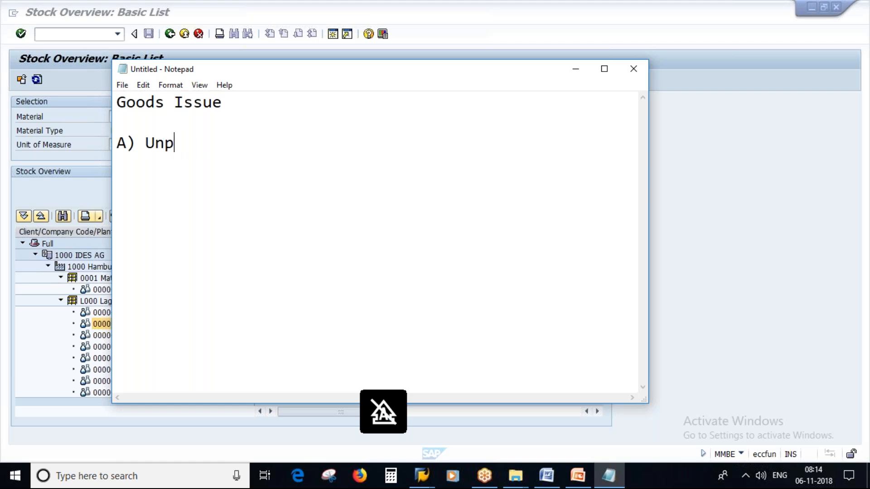
pyautogui.write('lanned')
pyautogui.press('capslock')
pyautogui.write('G')
pyautogui.press('capslock')
pyautogui.write('oods Issue')
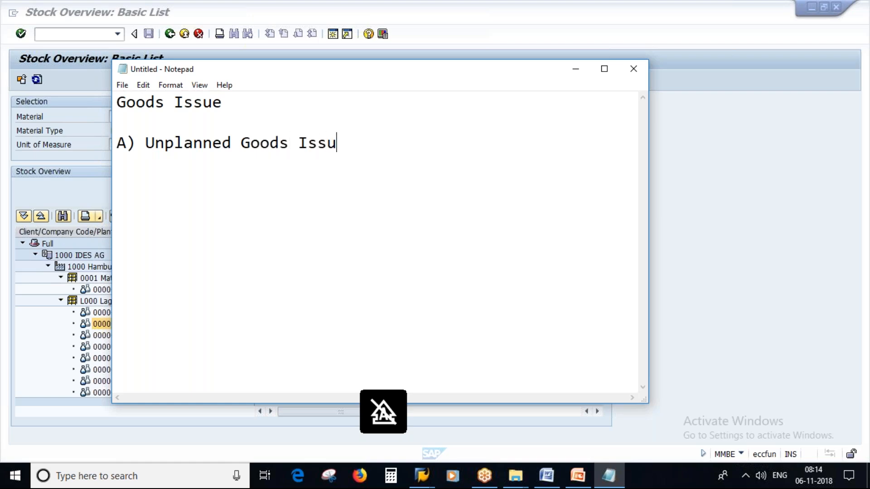
# Add the line "B) Planned Goods Issue" under item A in the notes
pyautogui.press('Return')
pyautogui.write('b')
pyautogui.press('BackSpace')
pyautogui.press('capslock')
pyautogui.write('B)')
pyautogui.press('capslock')
pyautogui.write('Planned')
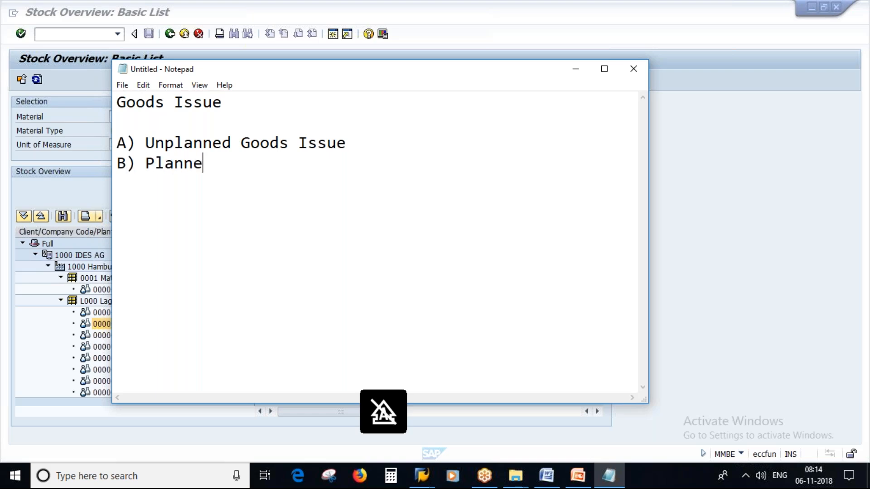
pyautogui.press('capslock')
pyautogui.write('G')
pyautogui.press('capslock')
pyautogui.write('g')
pyautogui.press('BackSpace')
pyautogui.write('oods')
pyautogui.press('capslock')
pyautogui.write('I')
pyautogui.press('capslock')
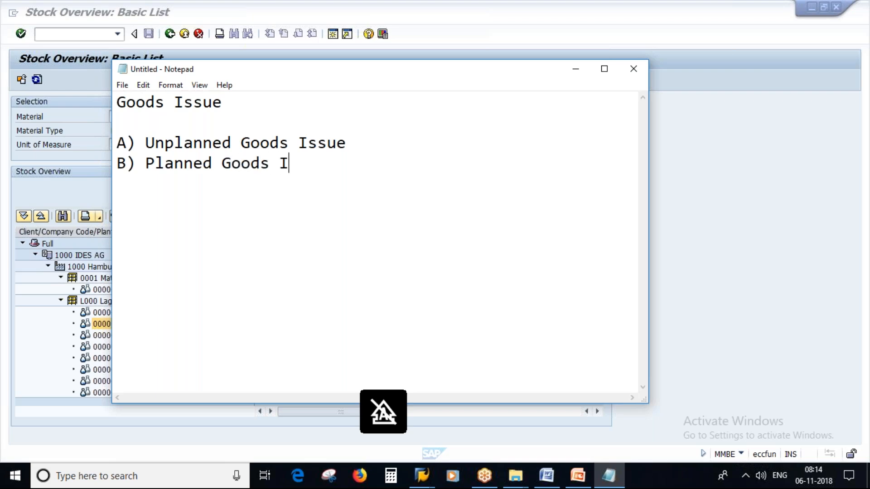
pyautogui.write('ssue')
# Make room between items A and B with blank lines and write "=> Goods issue for costcenter" there
pyautogui.moveTo(145, 143); pyautogui.dragTo(357, 143)
pyautogui.click(353, 146)
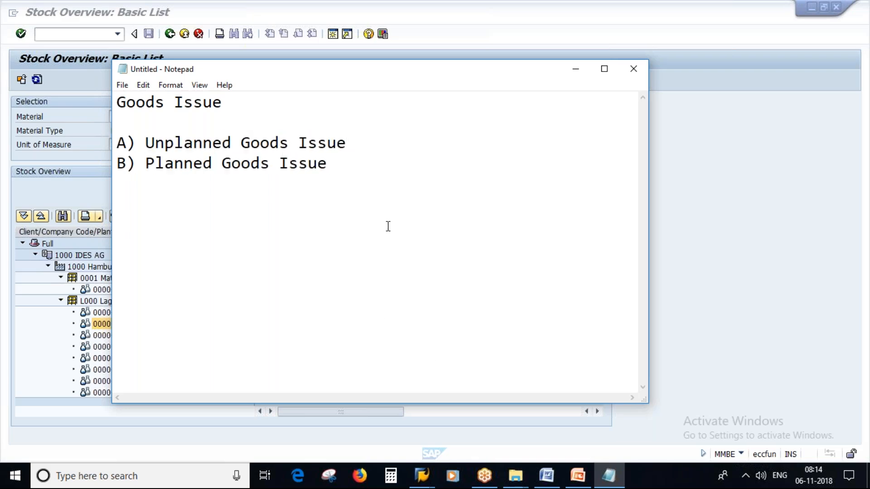
pyautogui.press('Return')
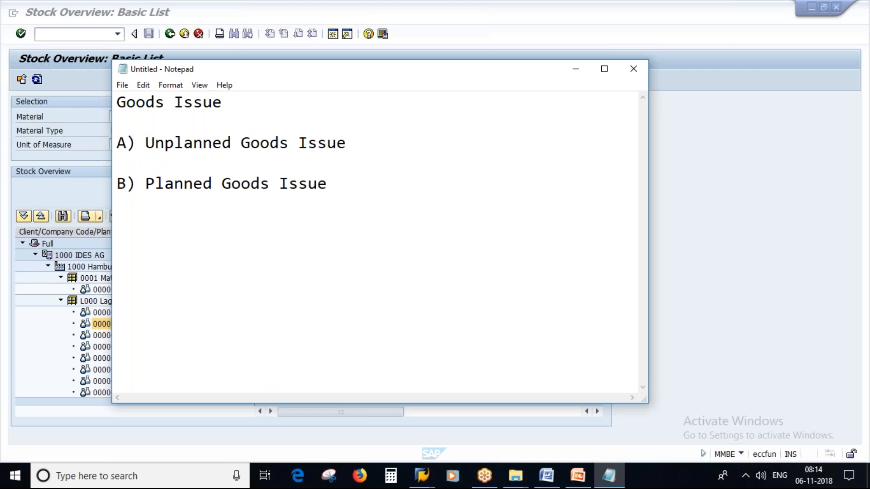
pyautogui.press('Return')
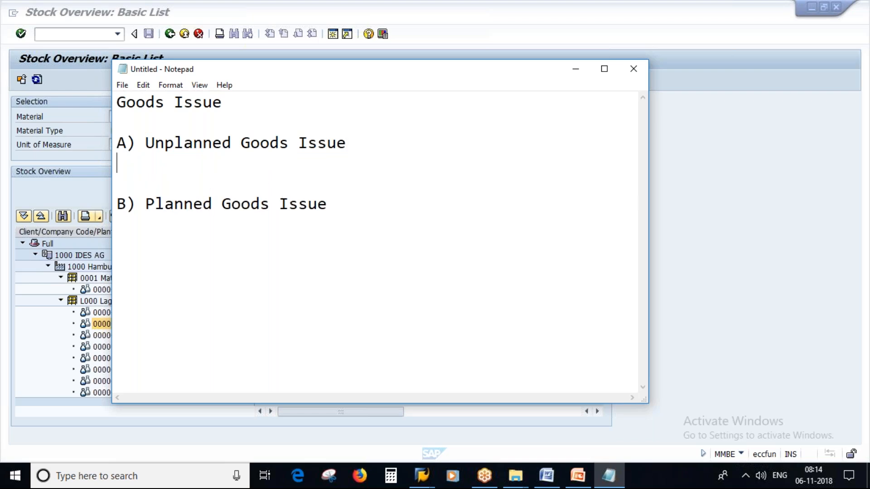
pyautogui.press('Return')
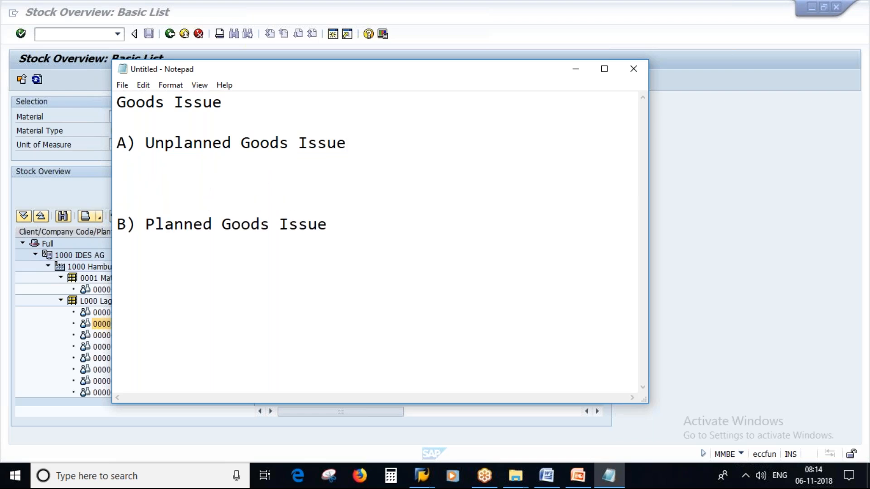
pyautogui.write('=> Goods')
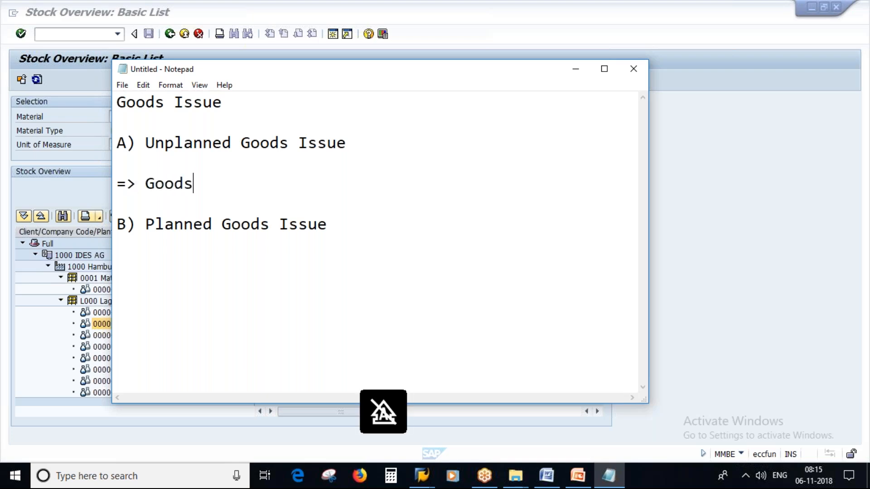
pyautogui.write(' issue for')
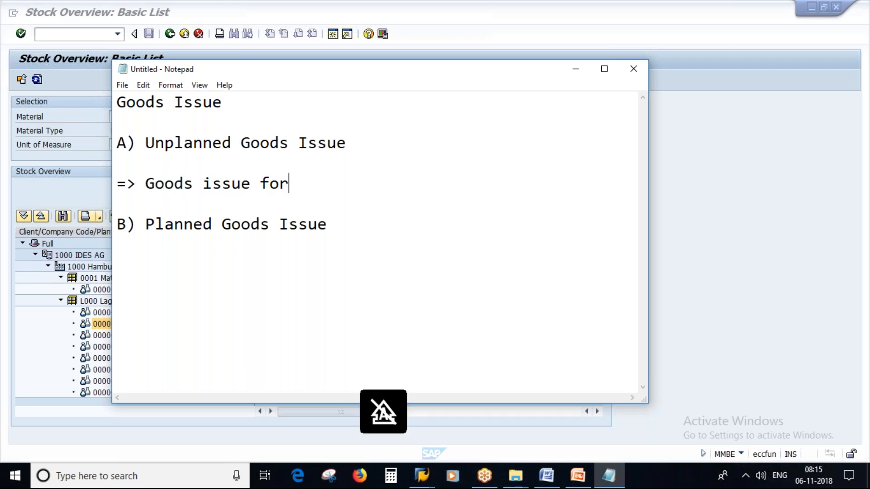
pyautogui.write(' cost')
pyautogui.write('cneter')
pyautogui.press('BackSpace')
pyautogui.press('BackSpace')
pyautogui.press('BackSpace')
pyautogui.press('BackSpace')
pyautogui.write('etr')
pyautogui.press('BackSpace')
pyautogui.press('BackSpace')
pyautogui.press('BackSpace')
pyautogui.press('BackSpace')
pyautogui.write('enter')
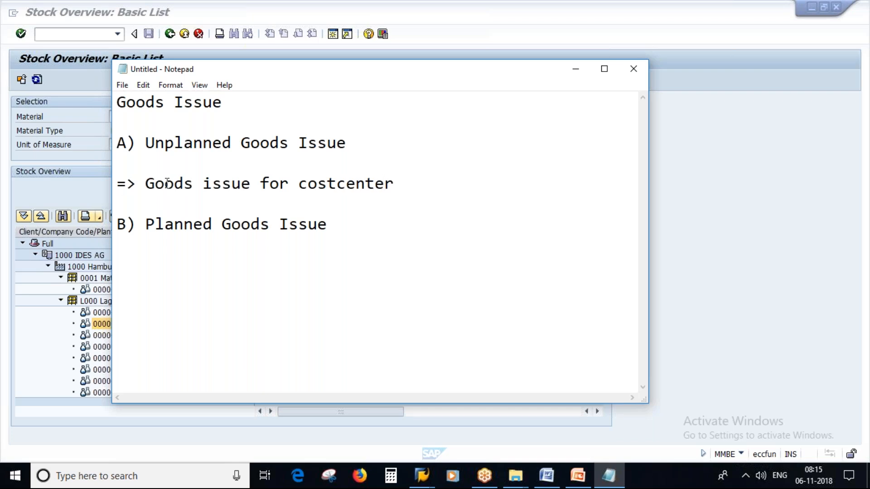
# Remove the blank line after item A and indent the costcenter sub-item by one space
pyautogui.click(355, 146)
pyautogui.press('Delete')
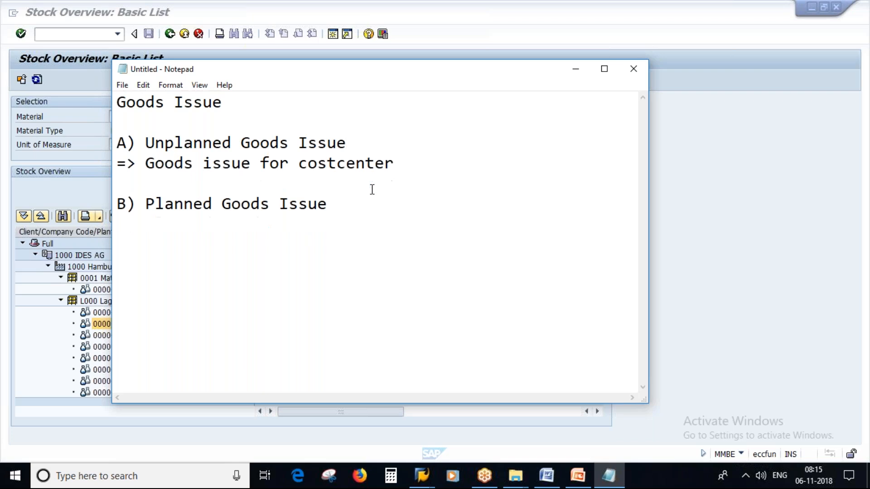
pyautogui.click(117, 164)
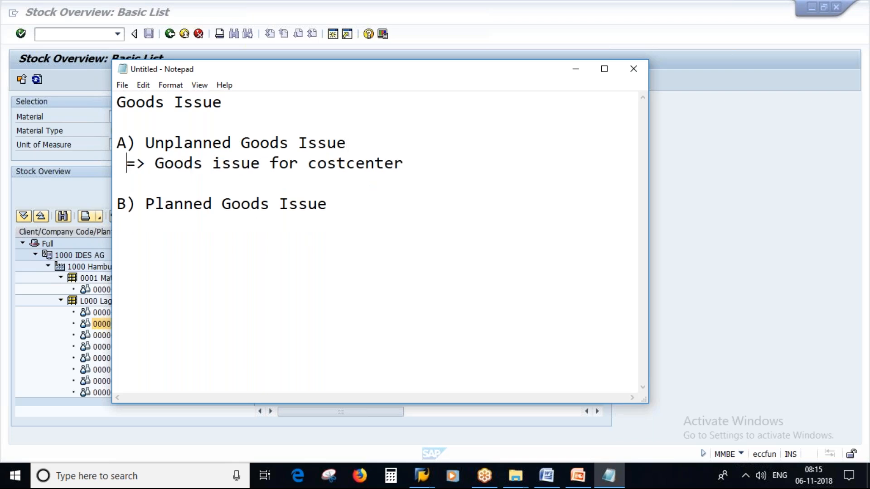
# Switch back to SAP, open a new session and start transaction MIGO
pyautogui.click(432, 480)
pyautogui.click(333, 34)
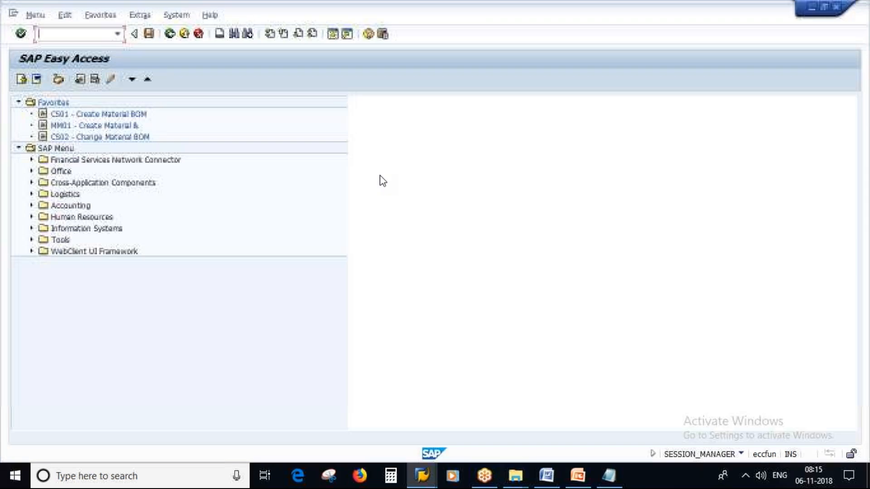
pyautogui.write('migo')
pyautogui.press('Return')
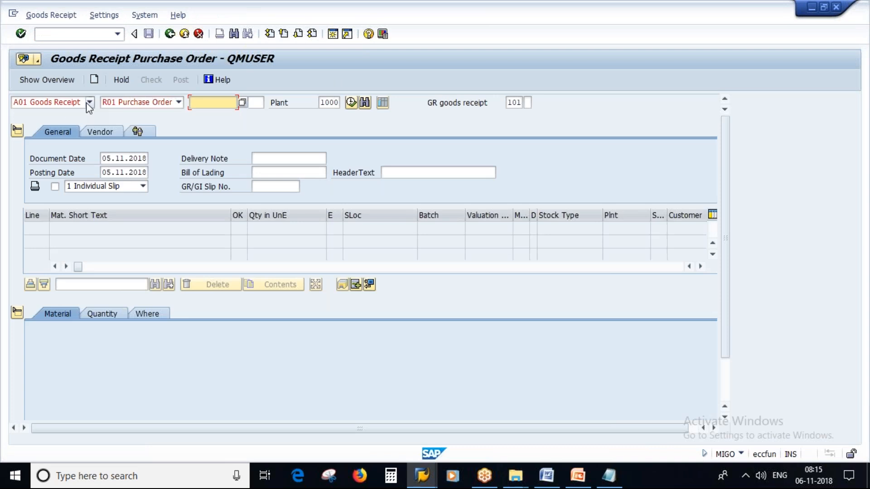
# Set the goods movement transaction to A07 Goods Issue with reference R10 Other
pyautogui.click(88, 102)
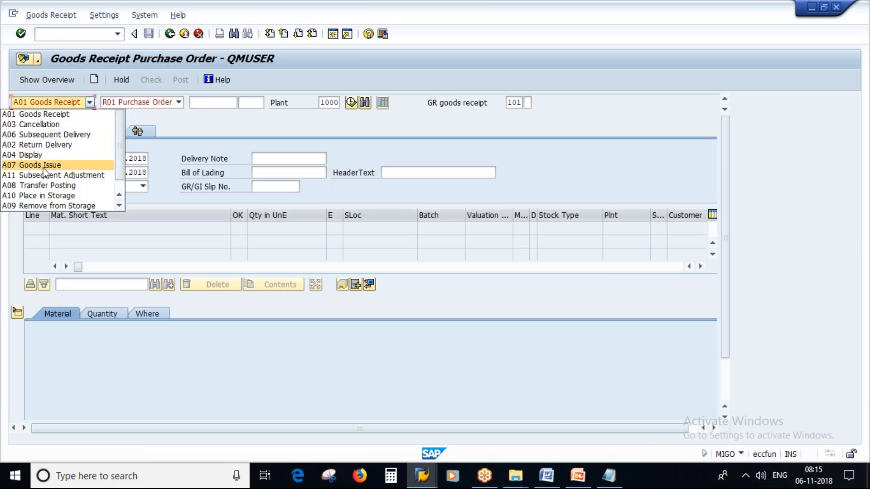
pyautogui.click(53, 165)
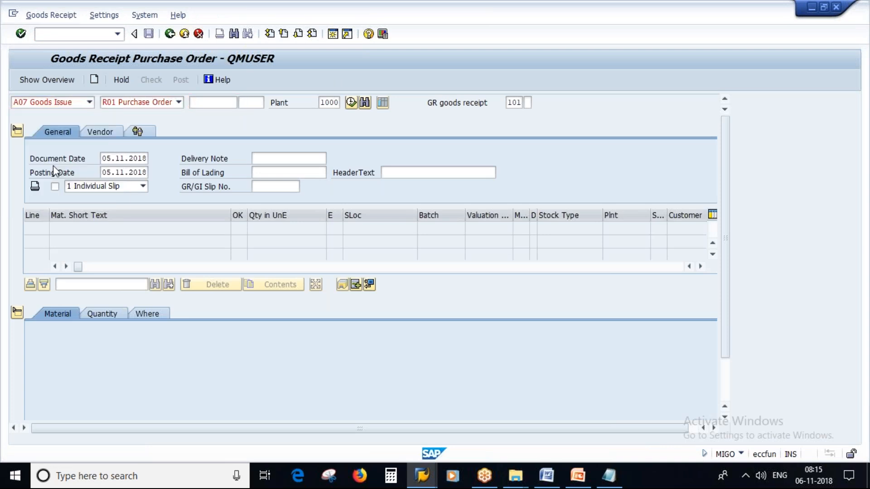
pyautogui.click(179, 102)
pyautogui.click(122, 134)
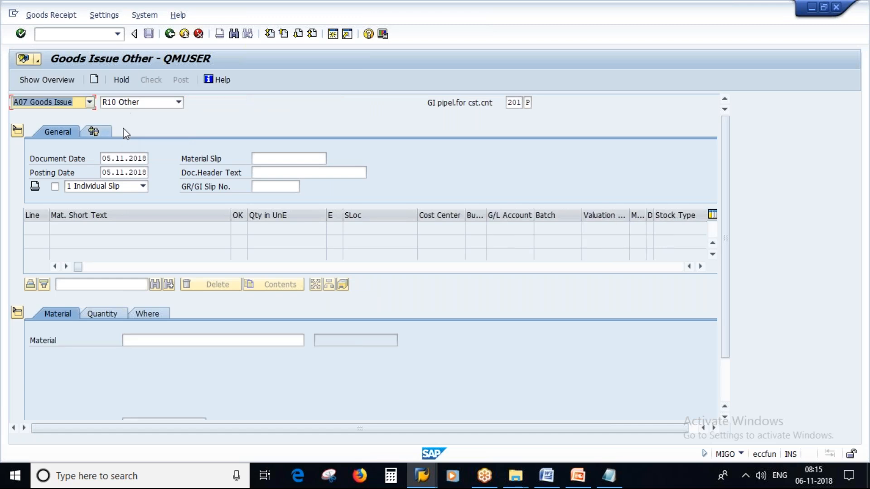
# Clear the special stock indicator P beside movement type 201 to make it a goods issue for cost center
pyautogui.click(528, 103)
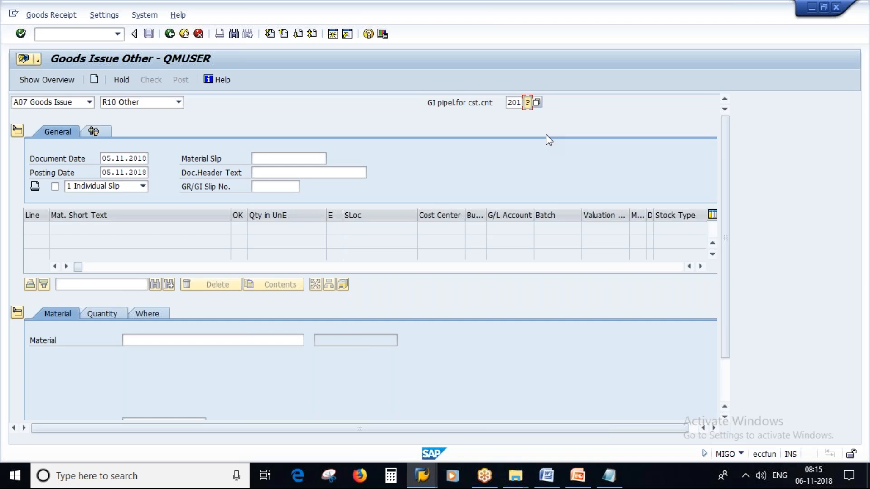
pyautogui.press('BackSpace')
pyautogui.press('Return')
pyautogui.moveTo(427, 102); pyautogui.dragTo(494, 100)
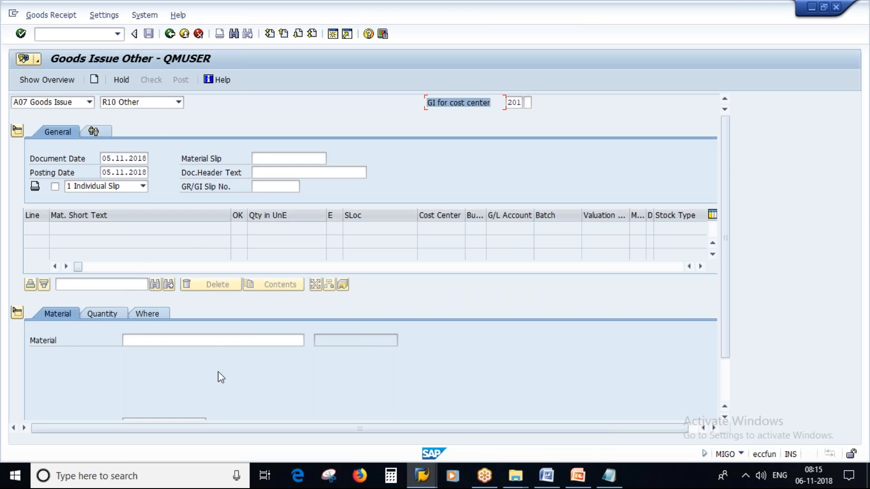
pyautogui.click(144, 341)
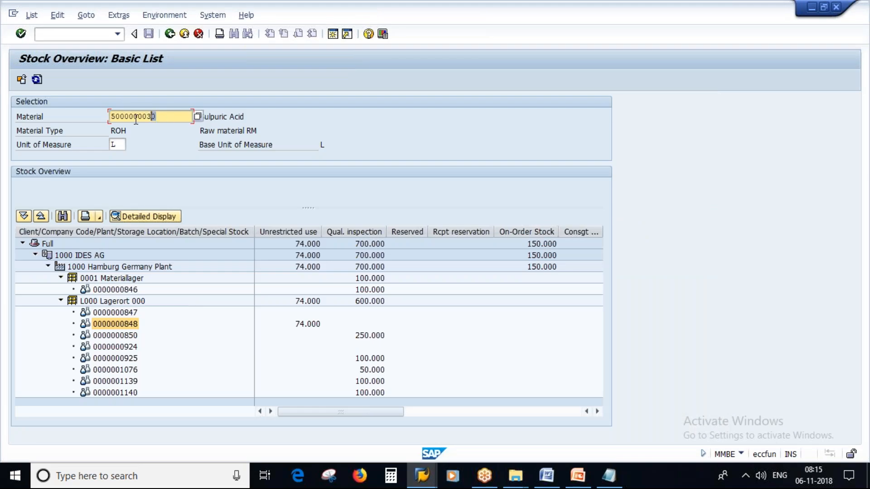
pyautogui.moveTo(154, 116); pyautogui.dragTo(69, 119)
pyautogui.hotkey('ctrl', 'c')
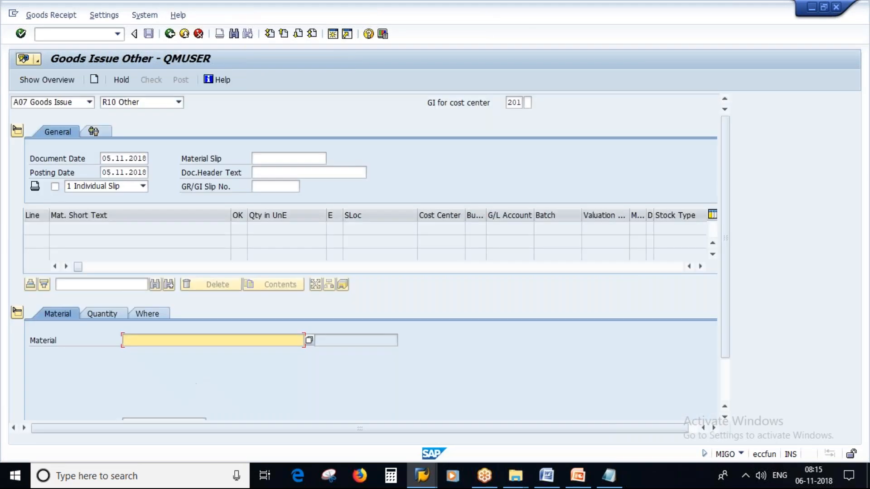
pyautogui.hotkey('ctrl', 'v')
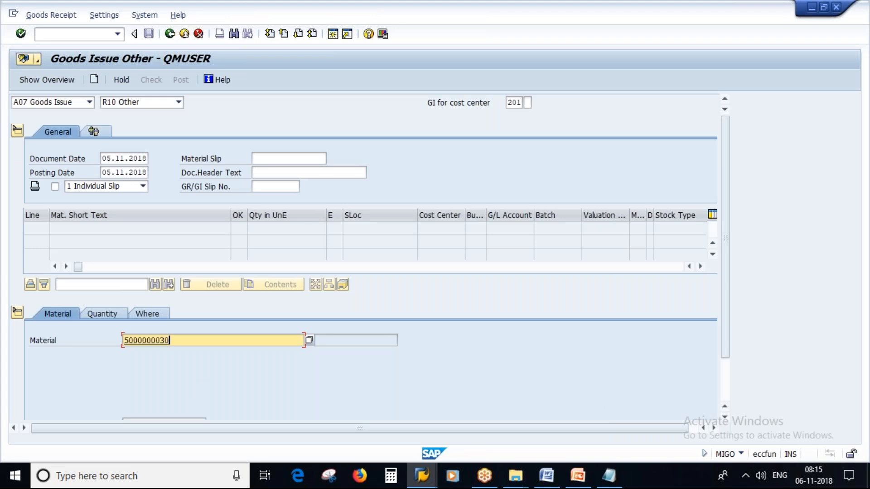
pyautogui.click(101, 311)
pyautogui.write('50')
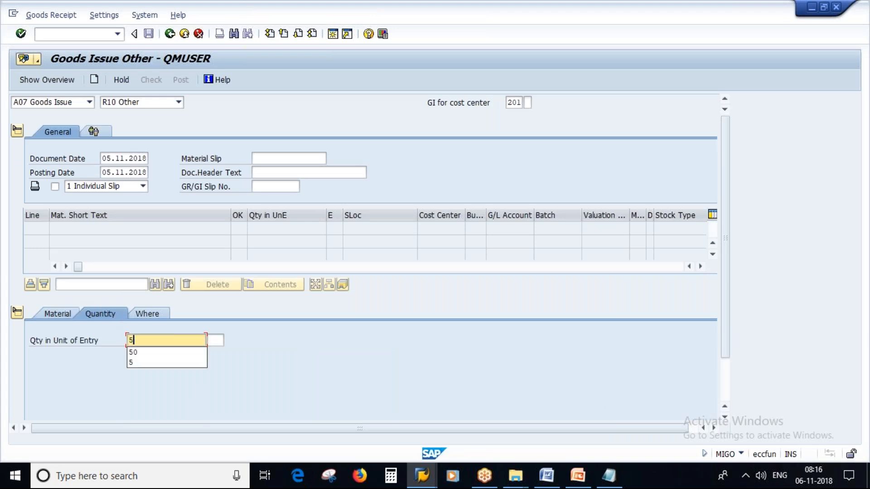
pyautogui.press('Return')
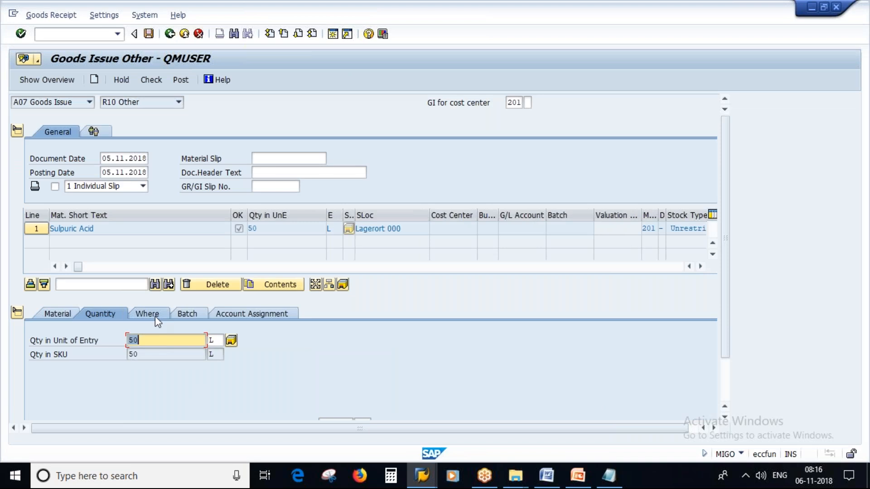
pyautogui.click(152, 314)
pyautogui.doubleClick(131, 340)
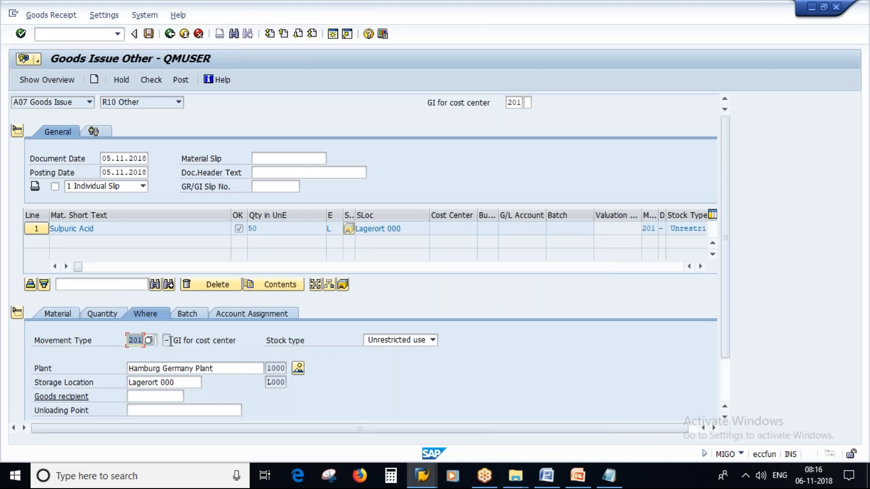
pyautogui.moveTo(173, 340); pyautogui.dragTo(100, 368)
pyautogui.moveTo(183, 386); pyautogui.dragTo(58, 382)
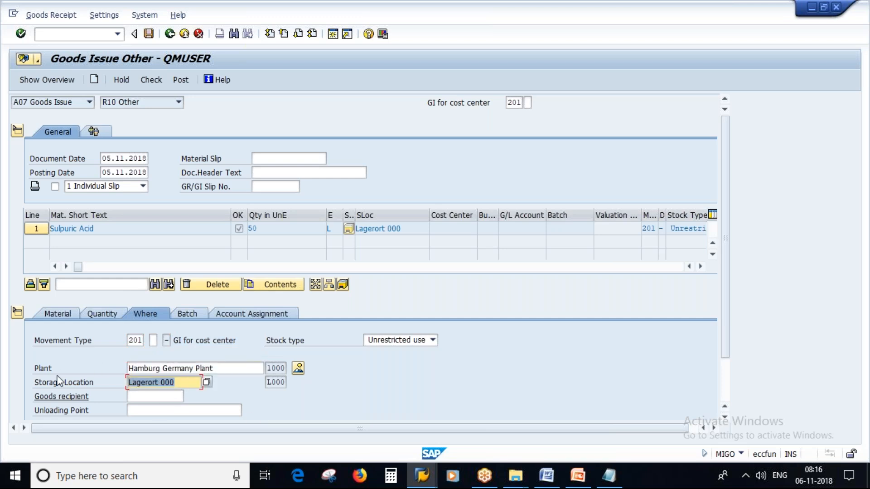
pyautogui.click(188, 314)
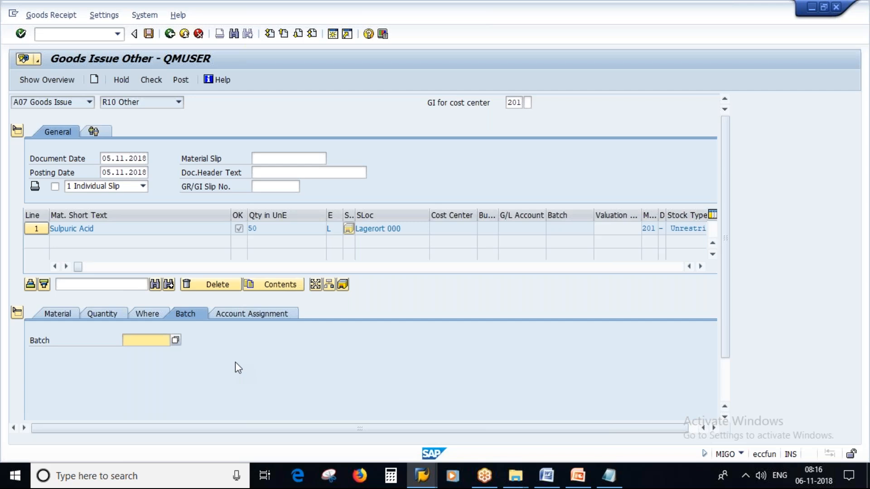
pyautogui.hotkey('alt', 'Tab')
pyautogui.click(117, 325)
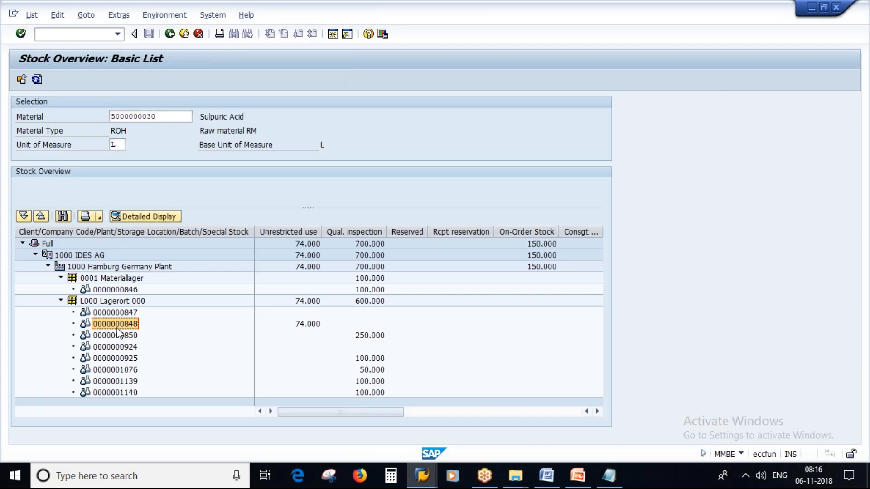
pyautogui.hotkey('alt', 'Tab')
pyautogui.hotkey('ctrl', 'v')
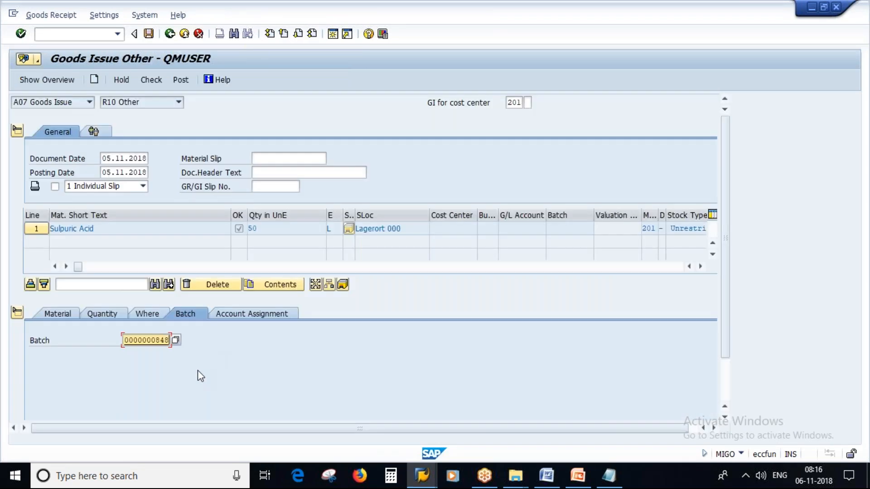
pyautogui.press('Return')
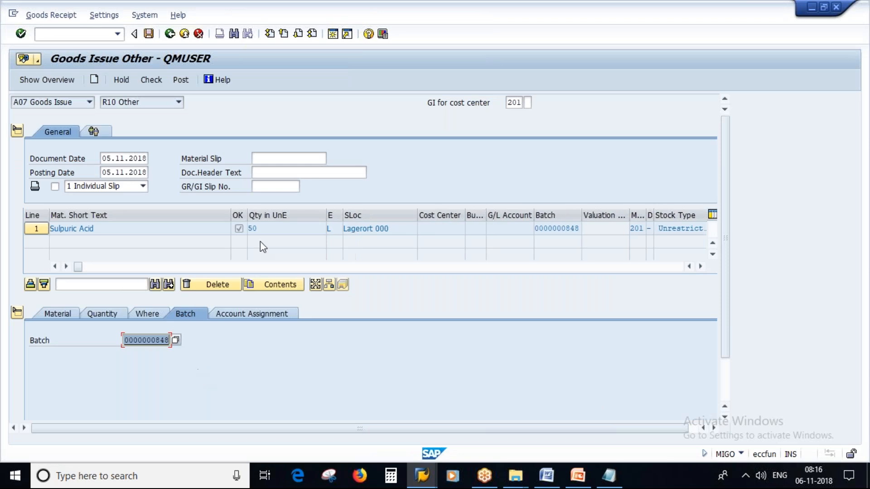
# Check the goods issue document, assign cost center 1000 to the item and repeat the check
pyautogui.click(151, 80)
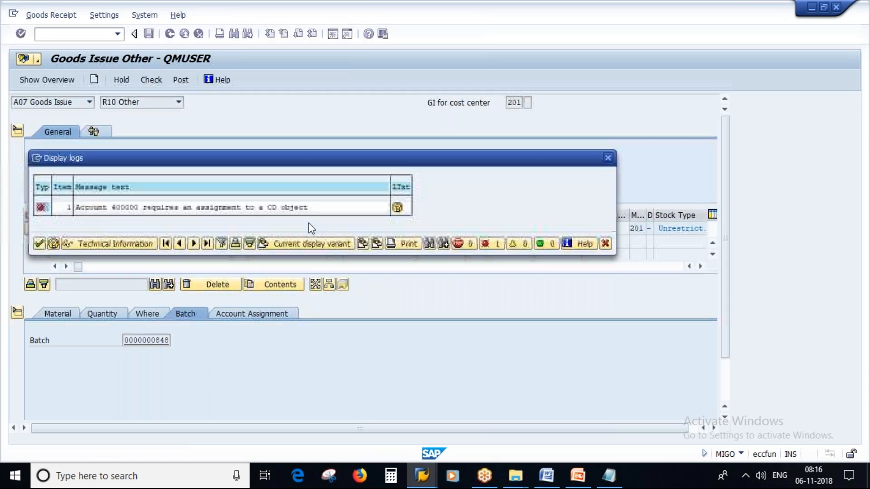
pyautogui.click(38, 244)
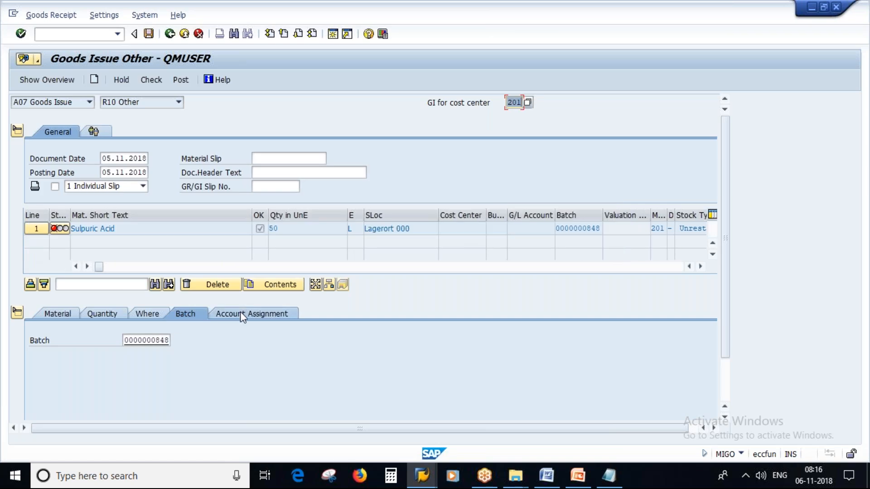
pyautogui.click(263, 313)
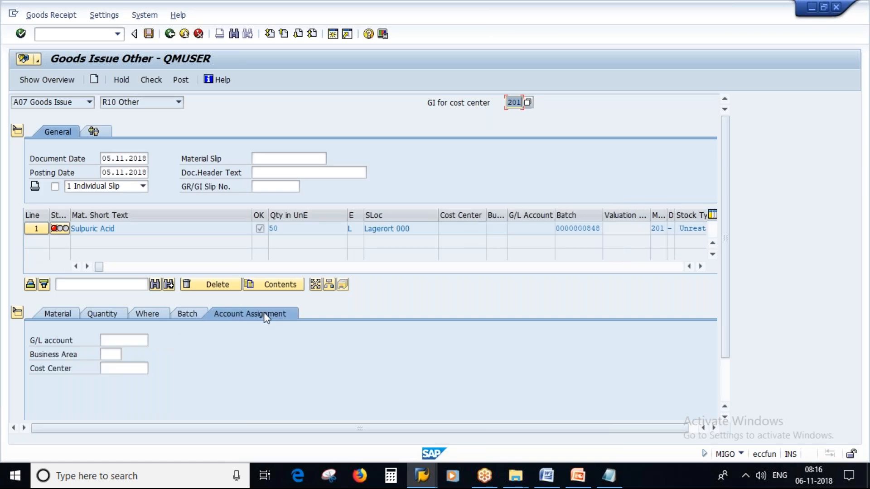
pyautogui.click(123, 369)
pyautogui.click(122, 380)
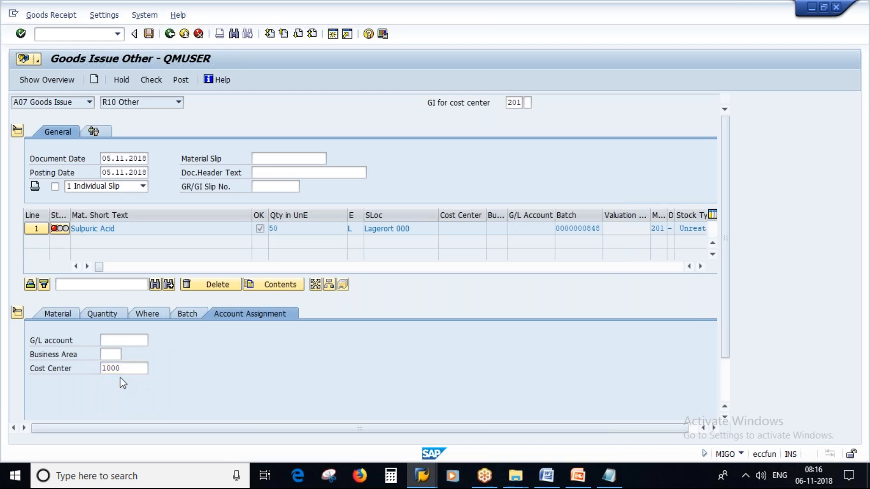
pyautogui.press('Return')
pyautogui.click(151, 79)
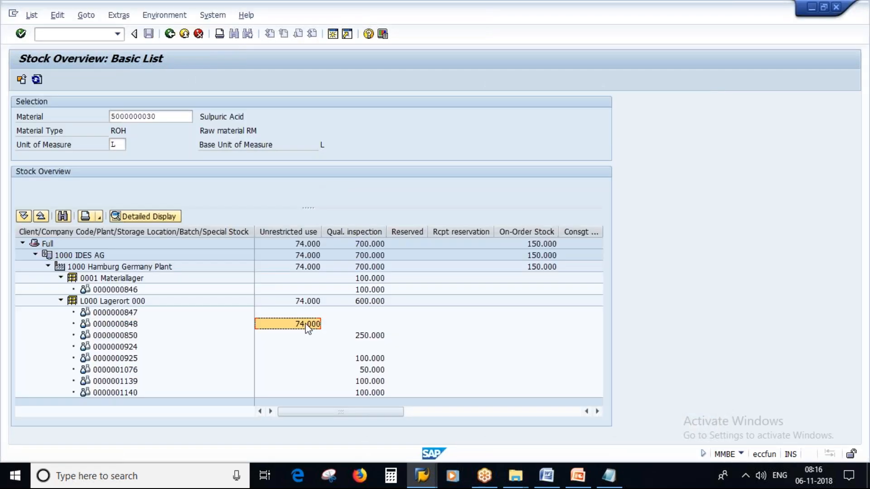
# Compare the item's quantity with the batch's unrestricted stock in the stock overview and post the goods issue
pyautogui.hotkey('alt', 'Tab')
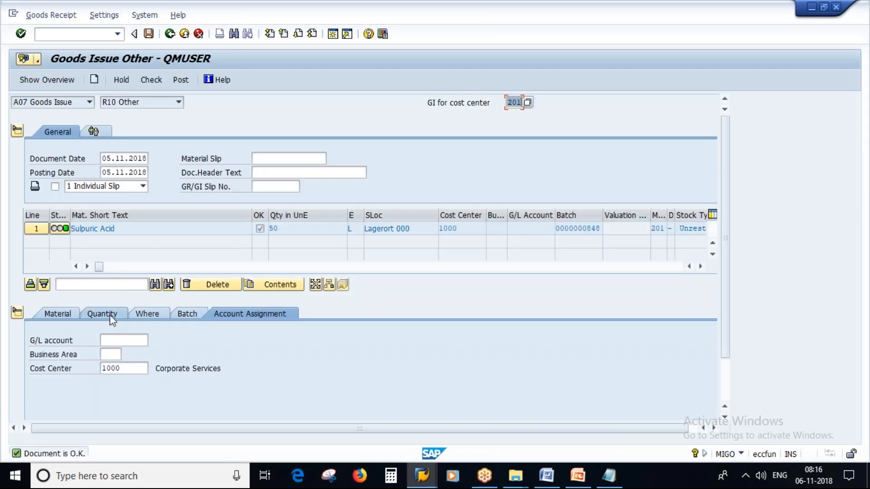
pyautogui.click(110, 315)
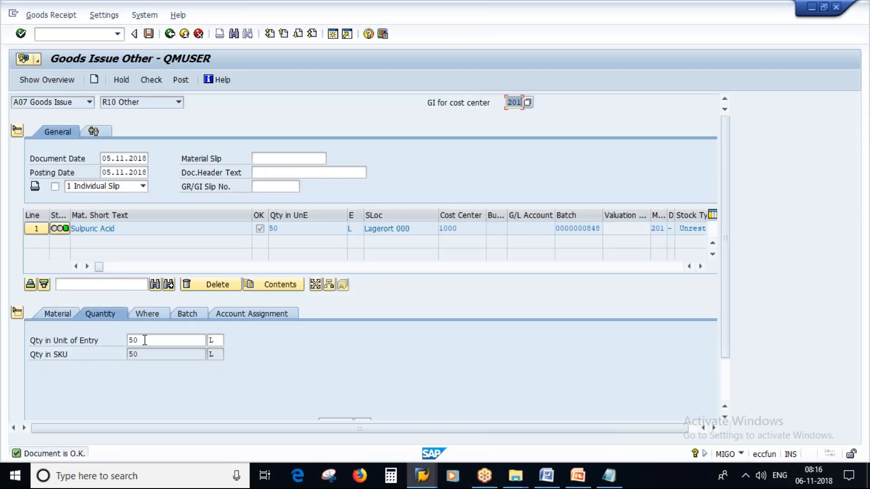
pyautogui.moveTo(140, 340); pyautogui.dragTo(119, 340)
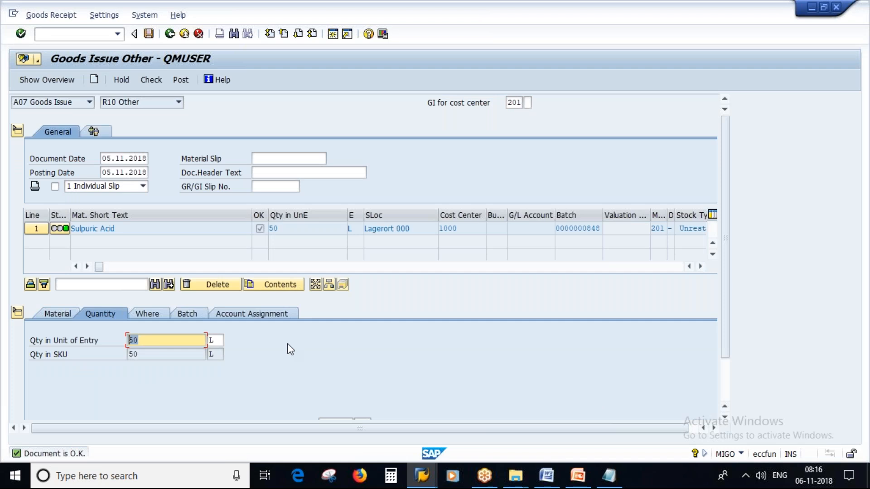
pyautogui.hotkey('alt', 'Tab')
pyautogui.hotkey('alt', 'Tab')
pyautogui.click(180, 79)
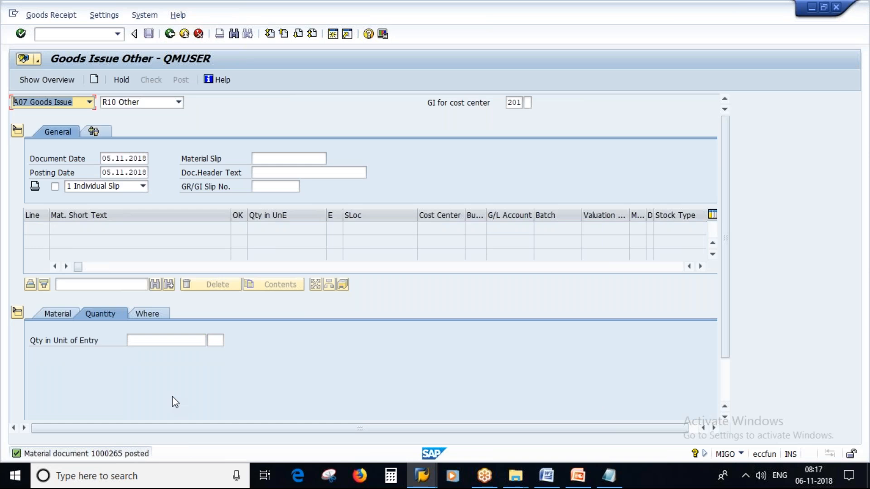
pyautogui.click(425, 476)
pyautogui.click(353, 422)
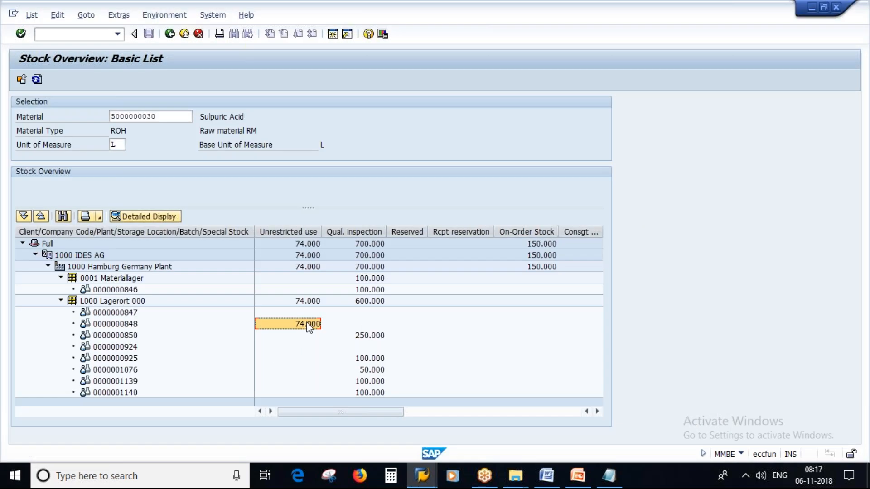
pyautogui.click(143, 326)
pyautogui.click(303, 325)
pyautogui.click(36, 81)
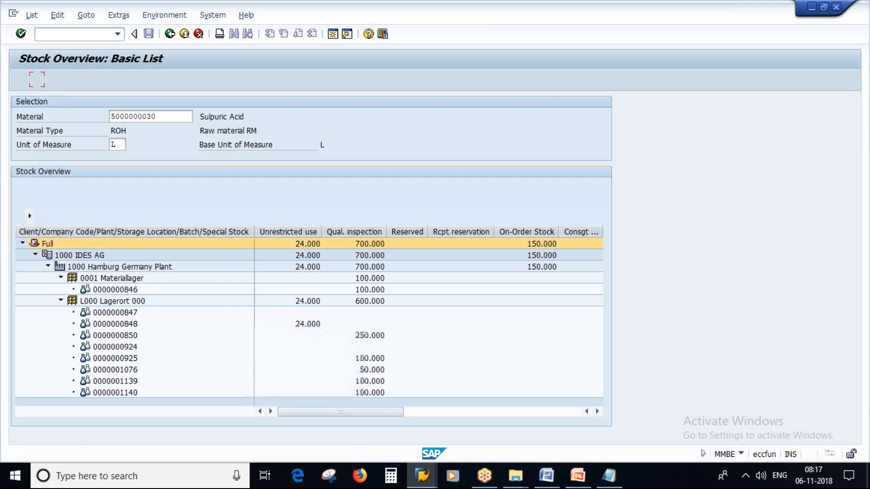
pyautogui.click(300, 325)
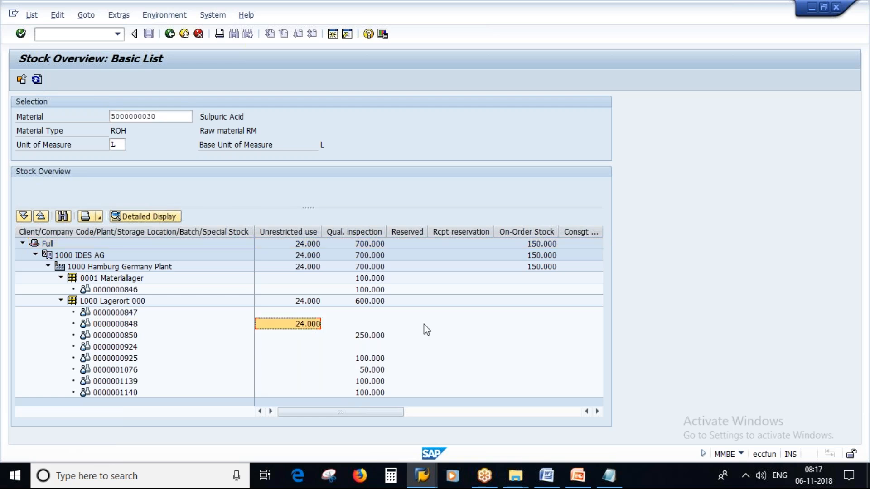
pyautogui.rightClick(305, 324)
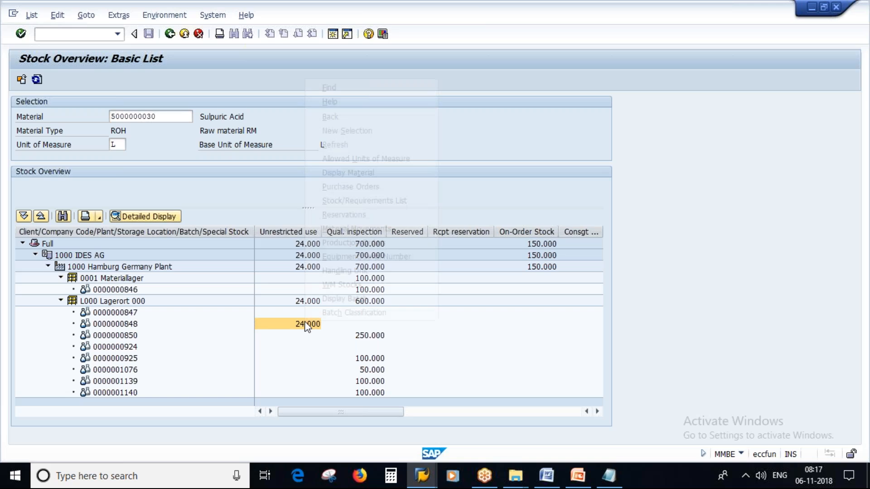
pyautogui.click(357, 229)
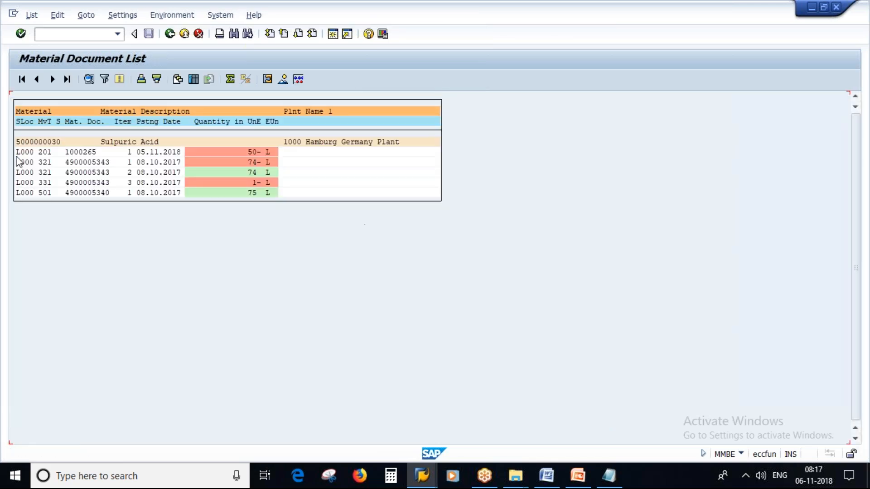
pyautogui.click(48, 153)
pyautogui.click(167, 155)
pyautogui.click(44, 154)
# Switch to the Notepad notes and correct "costcenter" to "cost center" in the unplanned goods issue sub-item
pyautogui.click(608, 476)
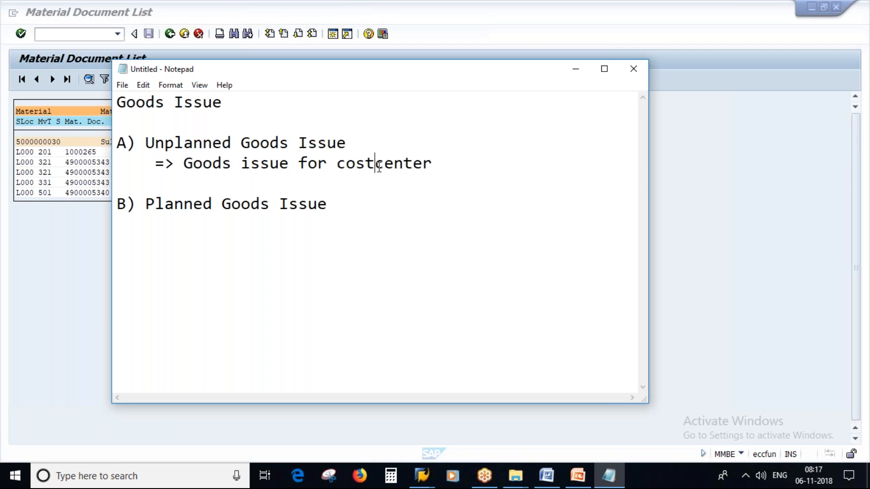
pyautogui.click(453, 170)
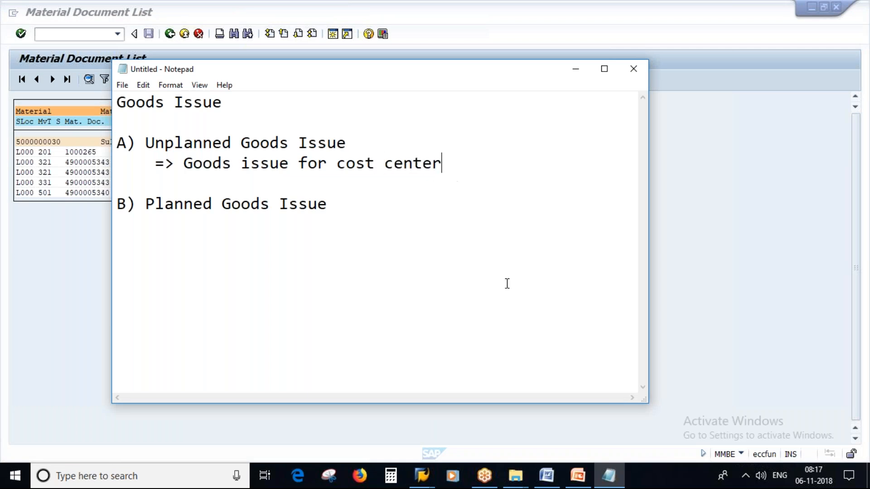
# Switch to the Goods Issue presentation in PowerPoint and review the Types of Goods Issue and Sampling slides
pyautogui.click(578, 482)
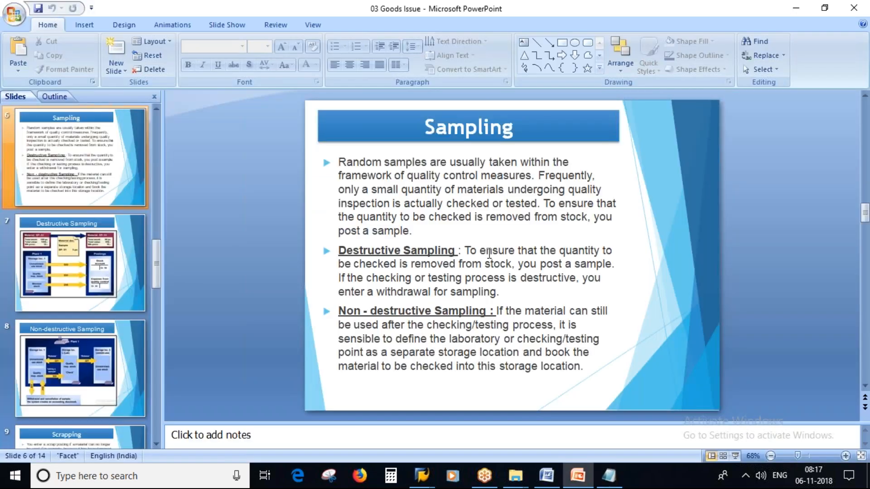
pyautogui.scroll(2, 55, 165)
pyautogui.click(55, 165)
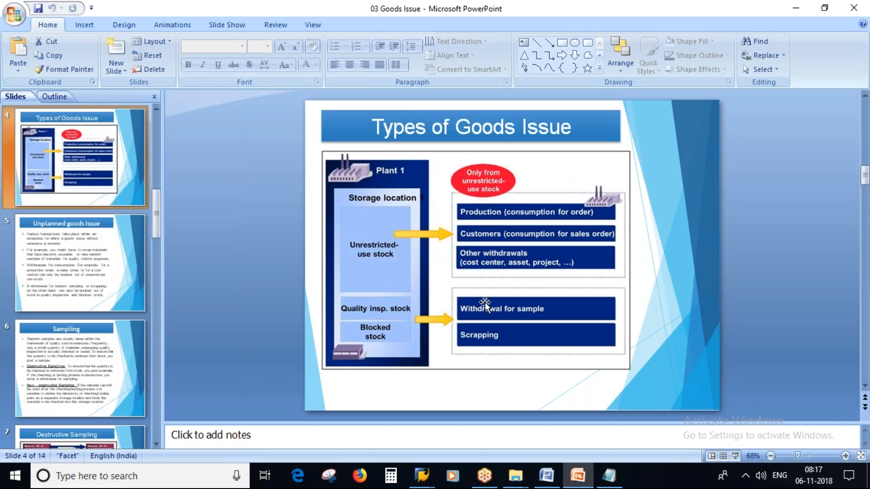
pyautogui.click(58, 345)
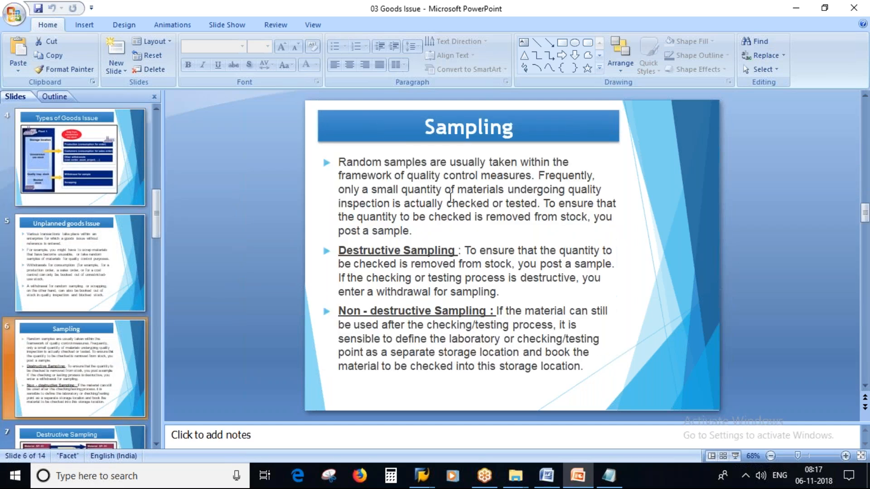
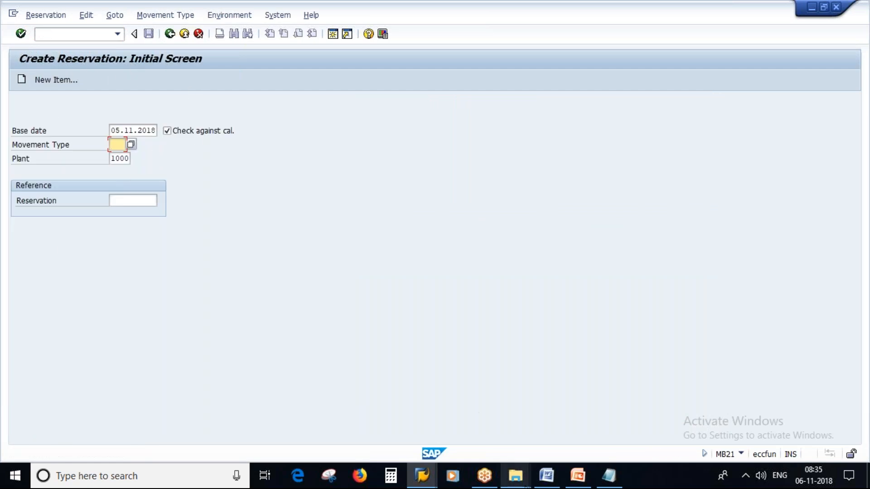
# Switch to the SAP MM course syllabus in Word and go to the topics under Inventory Management
pyautogui.click(545, 477)
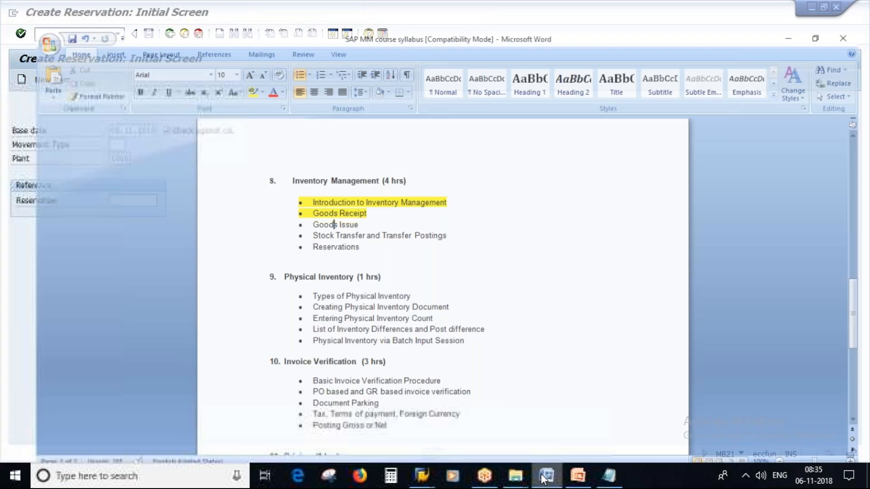
pyautogui.click(316, 229)
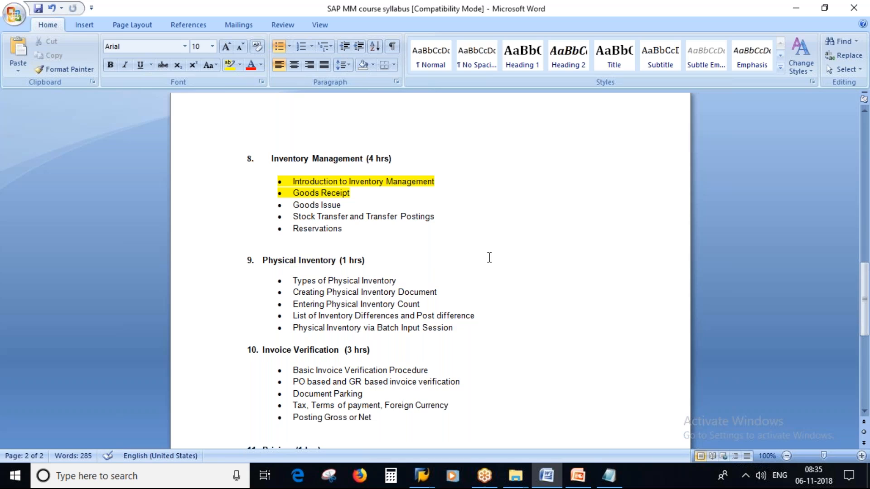
# Switch from Word to the SAP material display session and open the Materials List with transaction MM60
pyautogui.click(796, 7)
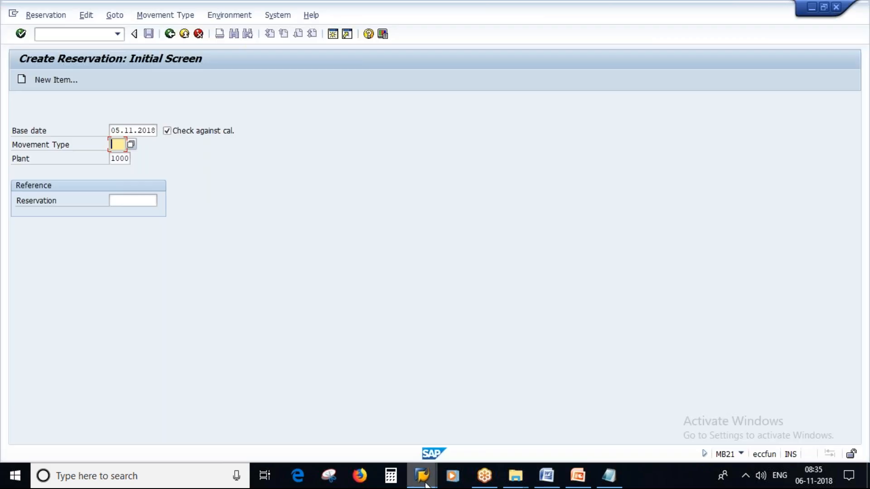
pyautogui.moveTo(425, 483)
pyautogui.click(374, 414)
pyautogui.click(169, 34)
pyautogui.click(169, 34)
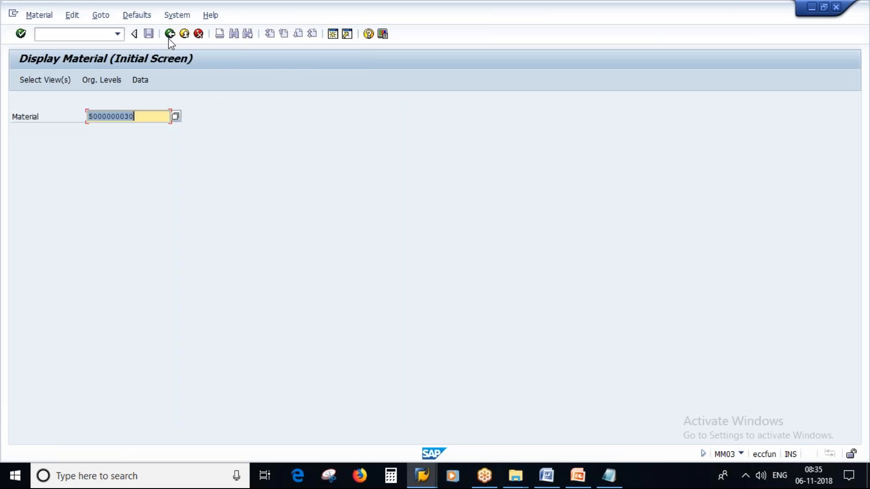
pyautogui.click(76, 35)
pyautogui.write('/NMM60')
pyautogui.press('Return')
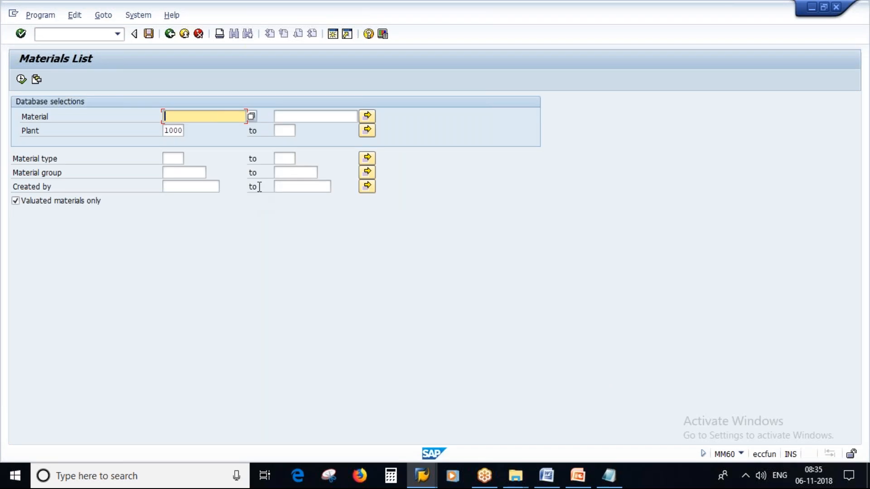
# List the valuated materials of material type ROH in plant 1000
pyautogui.click(172, 158)
pyautogui.write('roh')
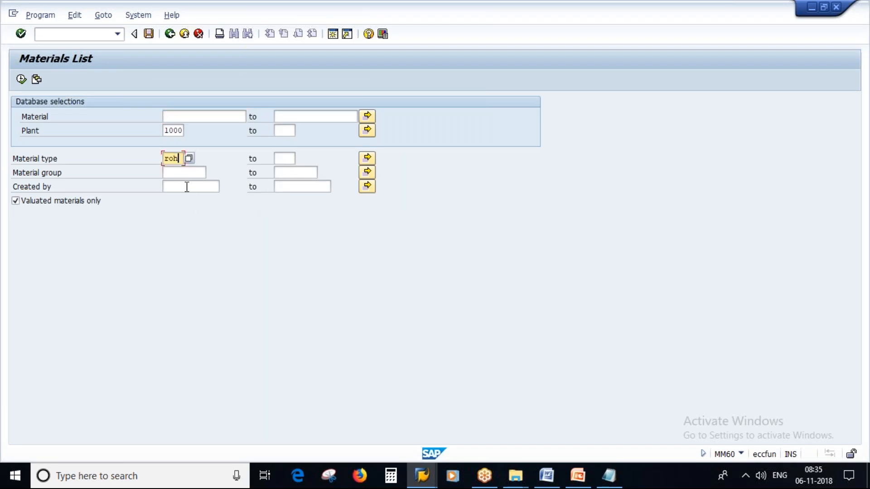
pyautogui.click(186, 187)
pyautogui.click(181, 198)
pyautogui.click(21, 80)
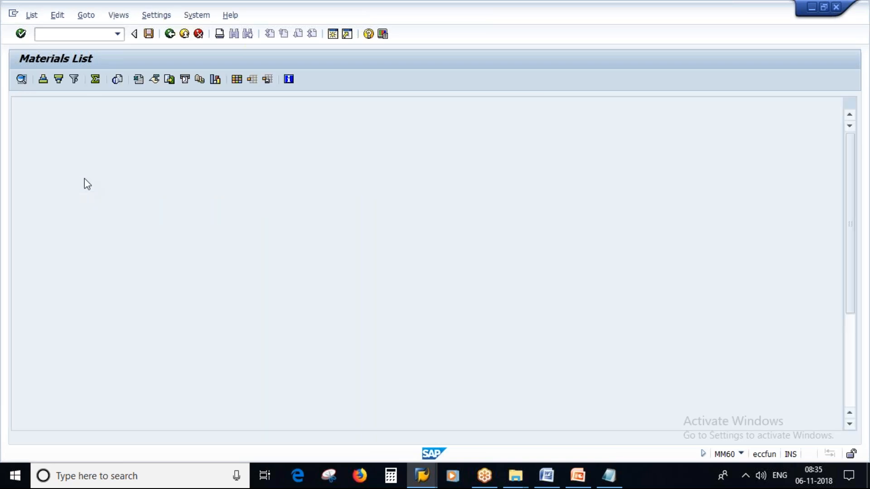
pyautogui.click(83, 308)
pyautogui.click(83, 306)
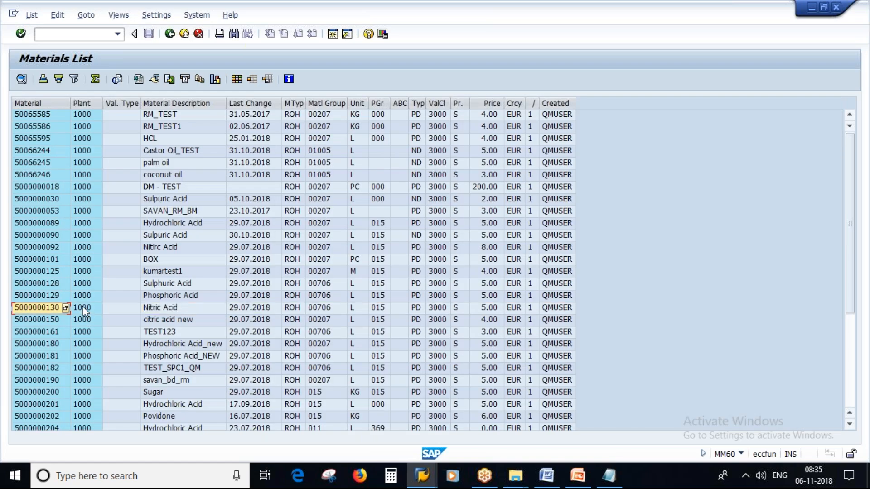
pyautogui.click(333, 34)
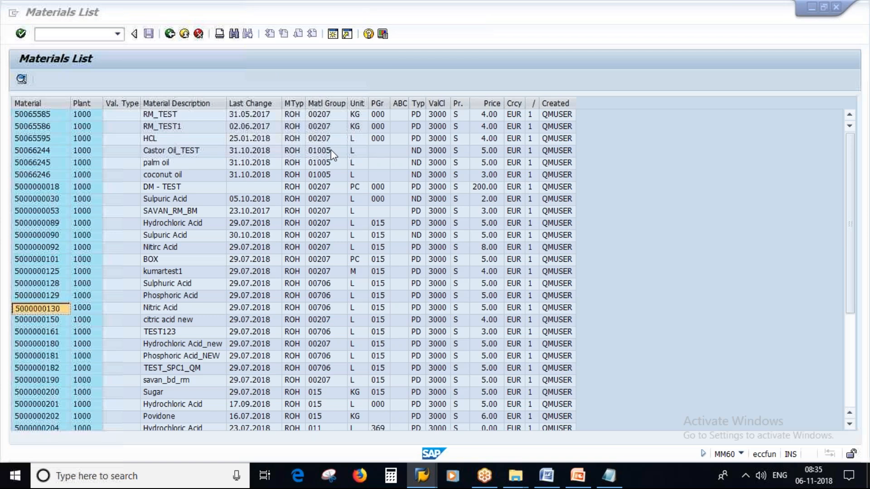
pyautogui.write('MMBE')
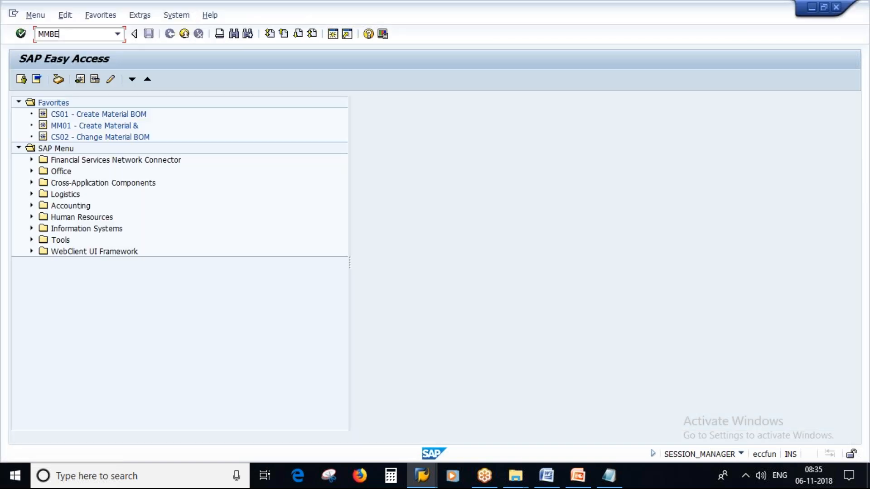
pyautogui.press('Return')
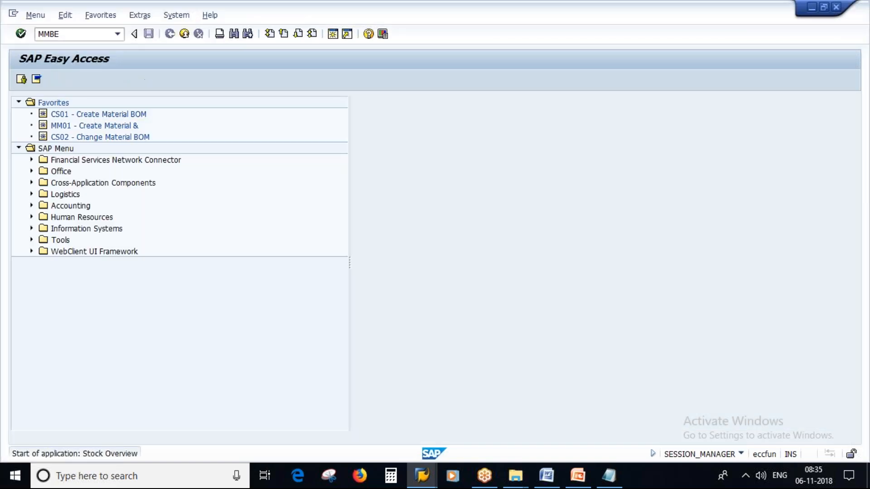
pyautogui.hotkey('ctrl', 'v')
pyautogui.click(21, 78)
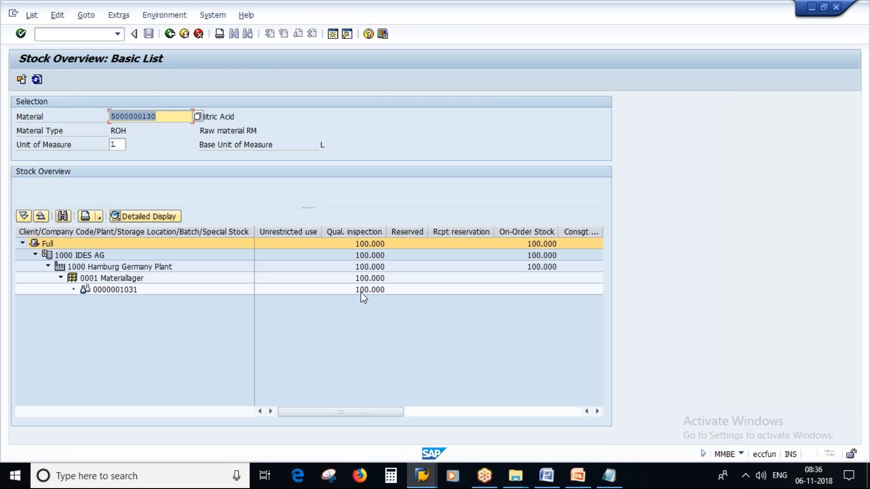
pyautogui.click(361, 292)
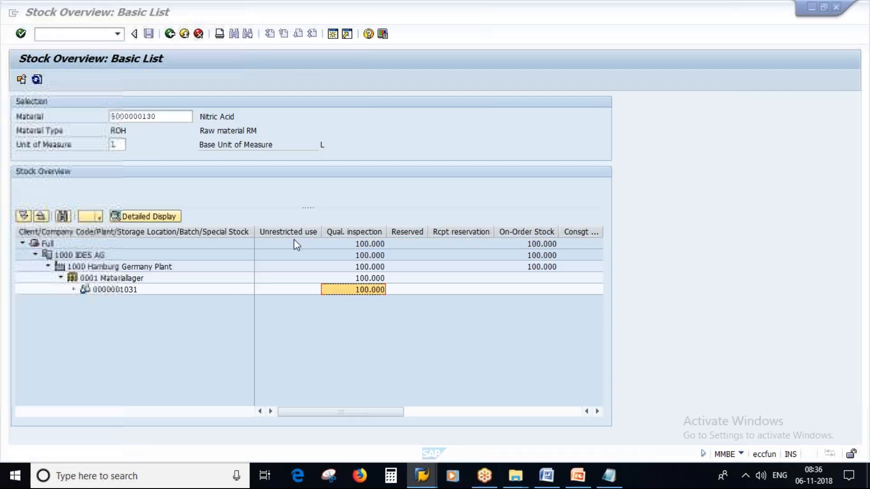
pyautogui.hotkey('alt', 'Tab')
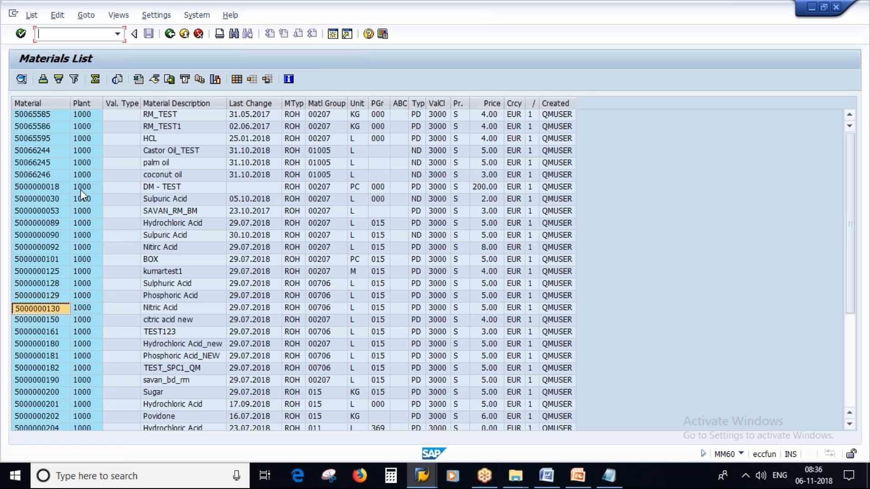
pyautogui.click(41, 248)
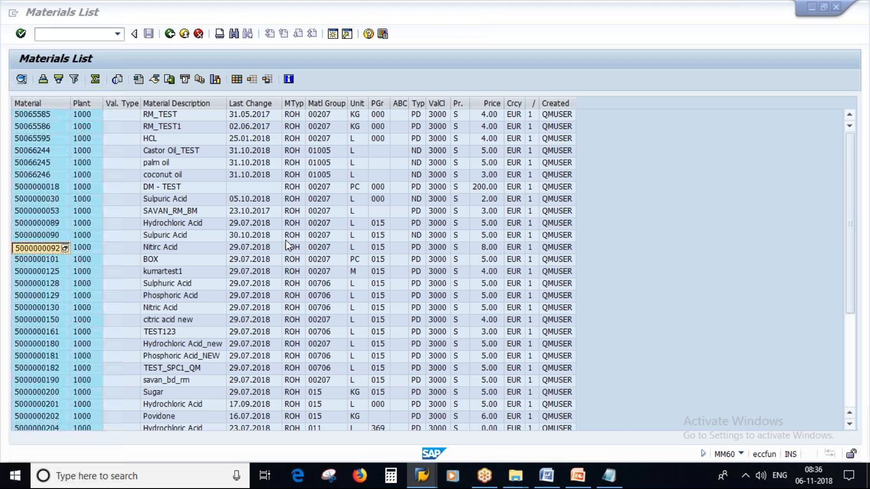
pyautogui.hotkey('alt', 'Tab')
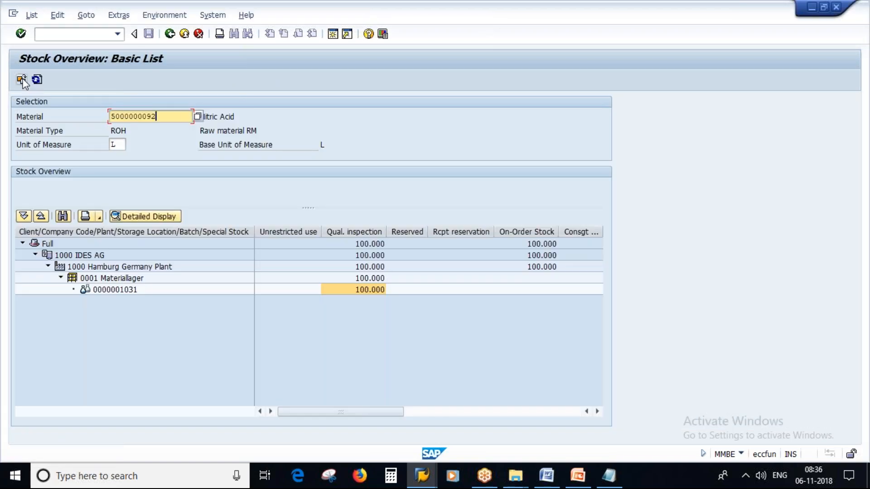
pyautogui.click(23, 80)
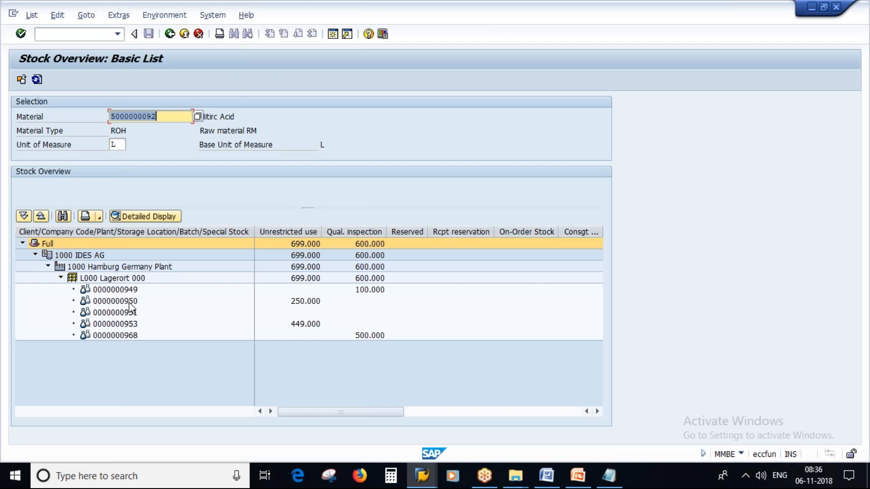
pyautogui.click(295, 303)
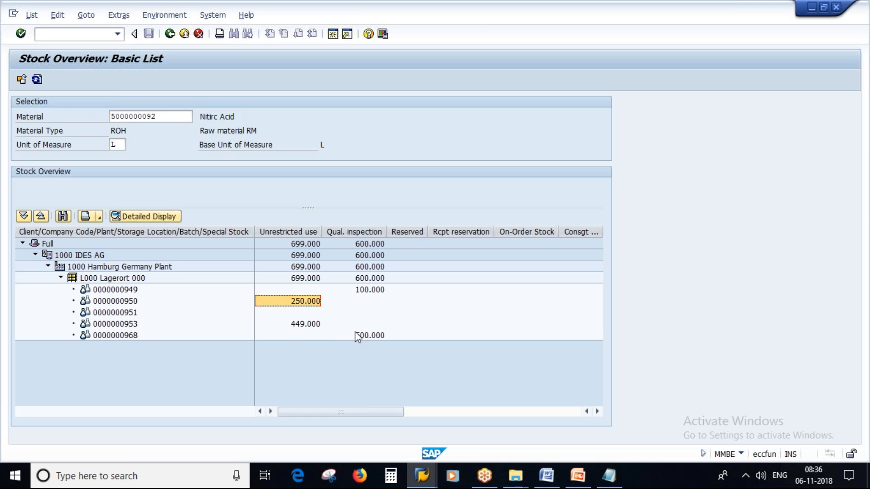
pyautogui.click(122, 301)
pyautogui.click(297, 303)
# Return to the Create Reservation session and start a reservation with movement type 201 for plant 1000
pyautogui.click(426, 478)
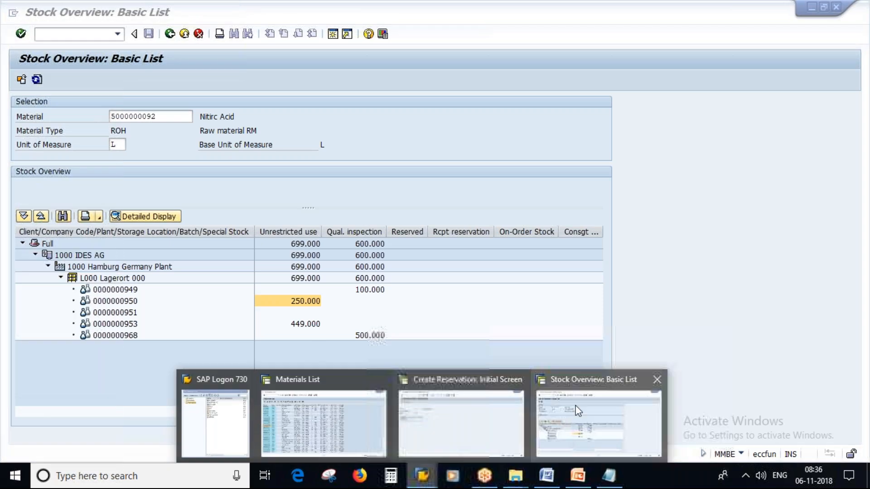
pyautogui.click(442, 414)
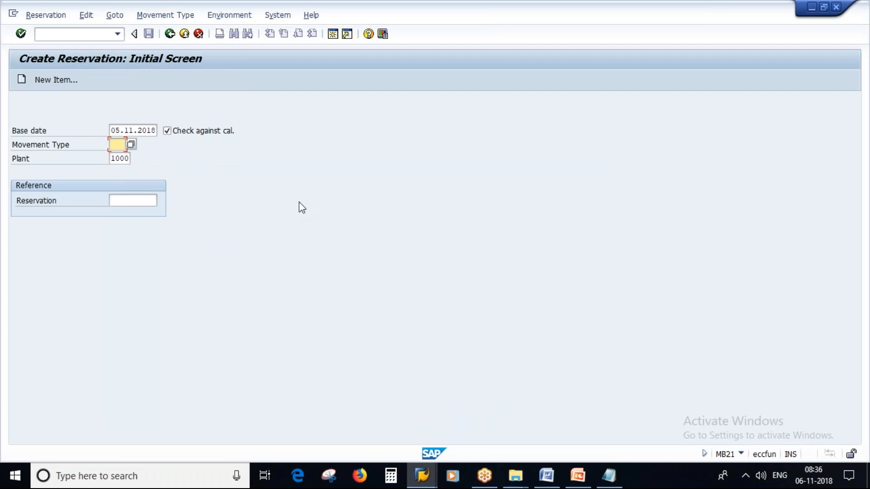
pyautogui.write('201')
pyautogui.moveTo(111, 160); pyautogui.dragTo(165, 159)
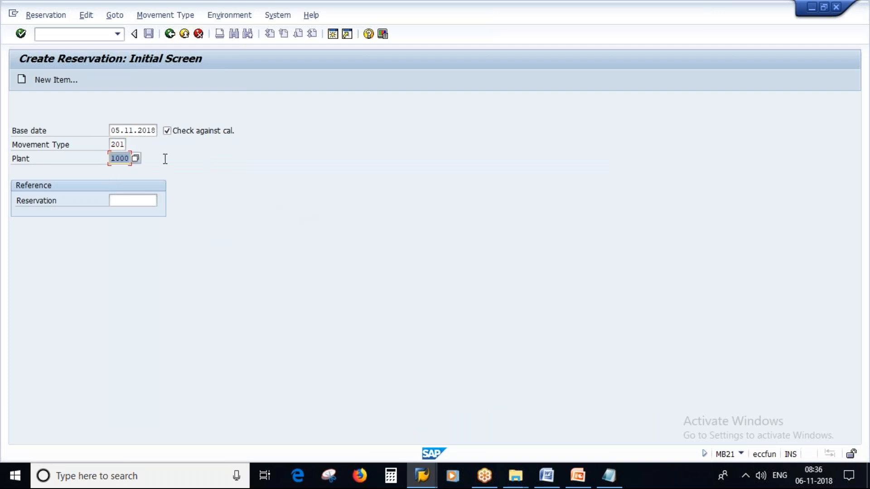
pyautogui.moveTo(115, 129); pyautogui.dragTo(175, 196)
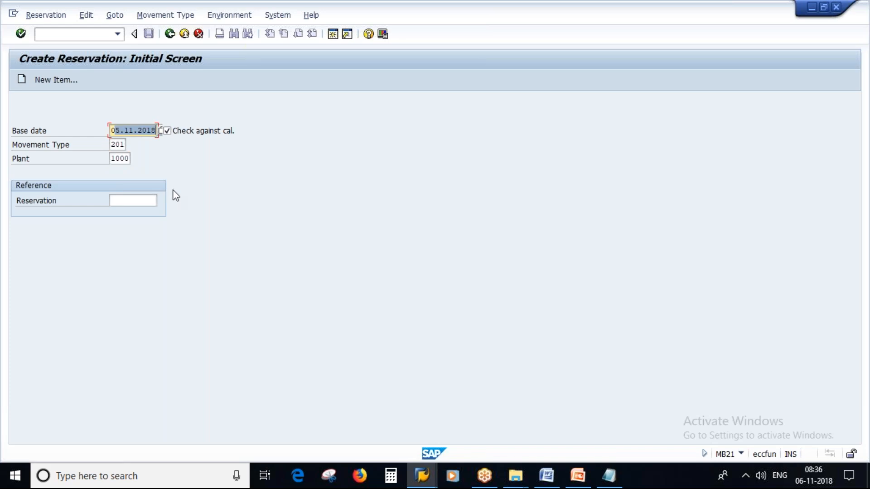
pyautogui.press('Return')
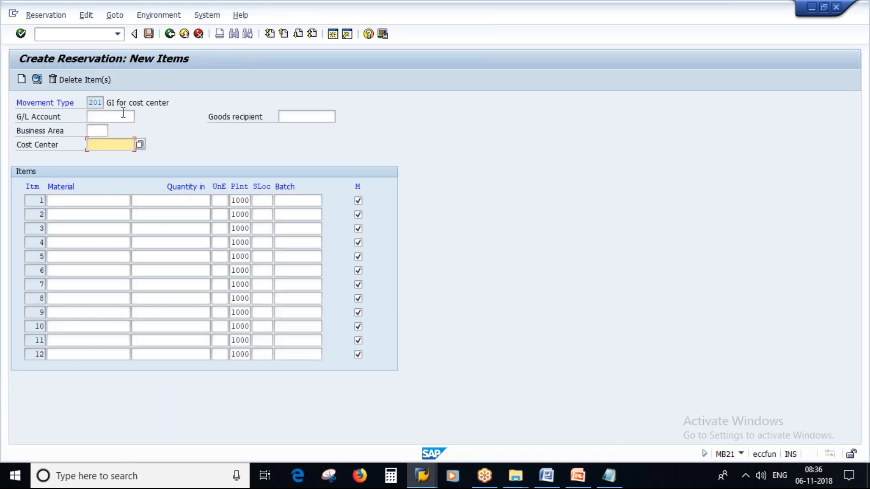
# Find the Quality Inspection cost center by name and assign cost center 4280 to the reservation
pyautogui.click(142, 145)
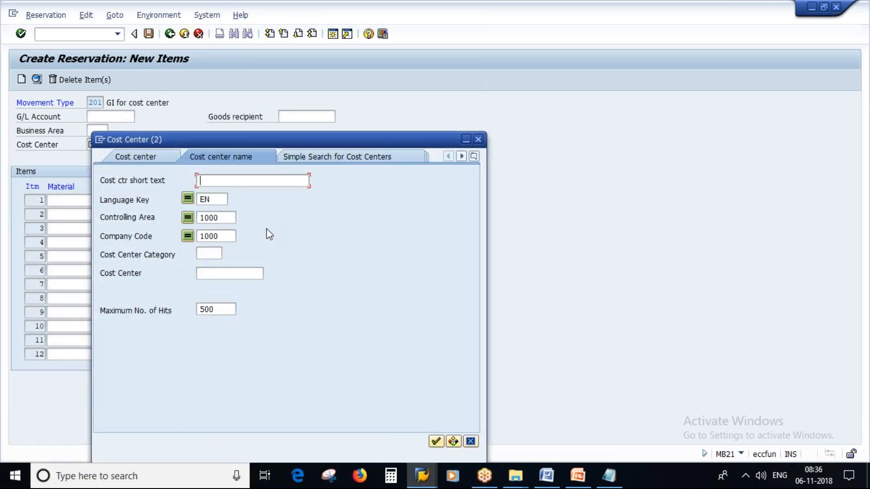
pyautogui.click(435, 441)
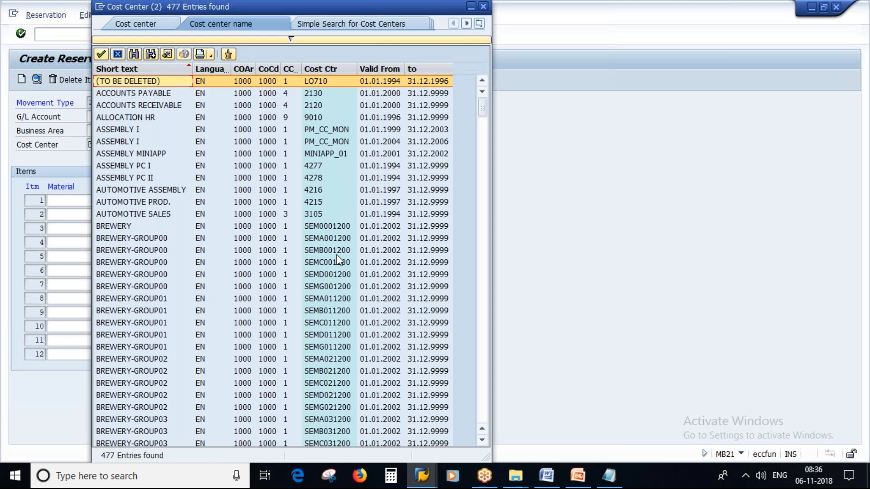
pyautogui.scroll(-12, 337, 262)
pyautogui.scroll(-20, 337, 261)
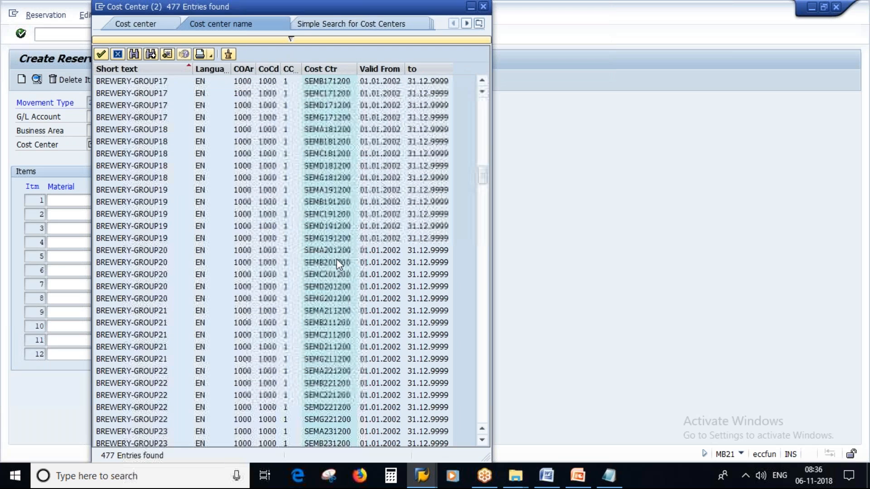
pyautogui.scroll(-12, 338, 264)
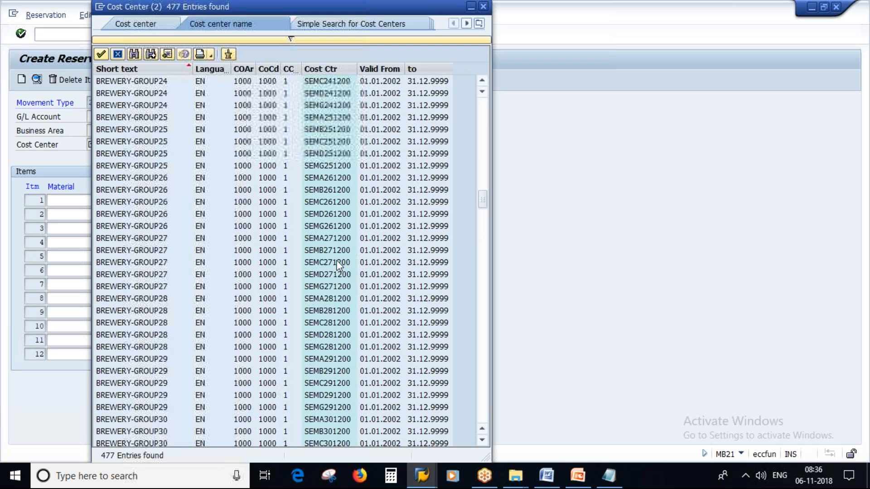
pyautogui.scroll(-12, 338, 265)
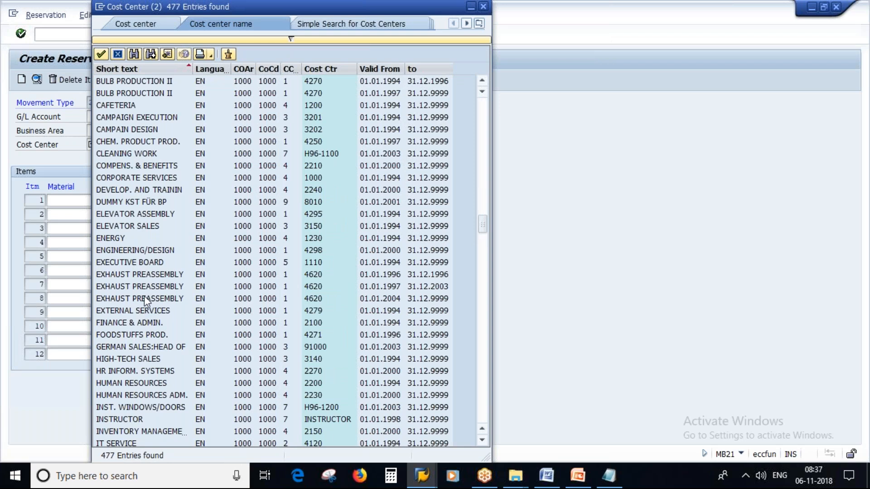
pyautogui.scroll(-1, 146, 300)
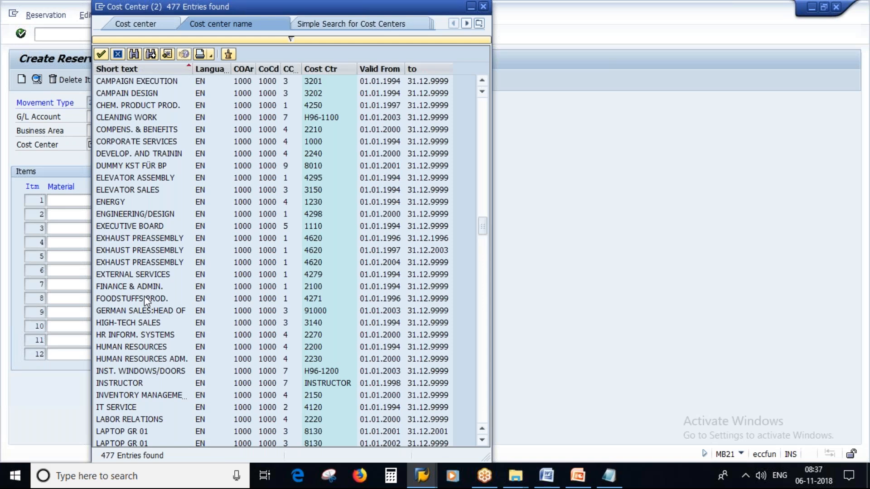
pyautogui.scroll(-1, 145, 296)
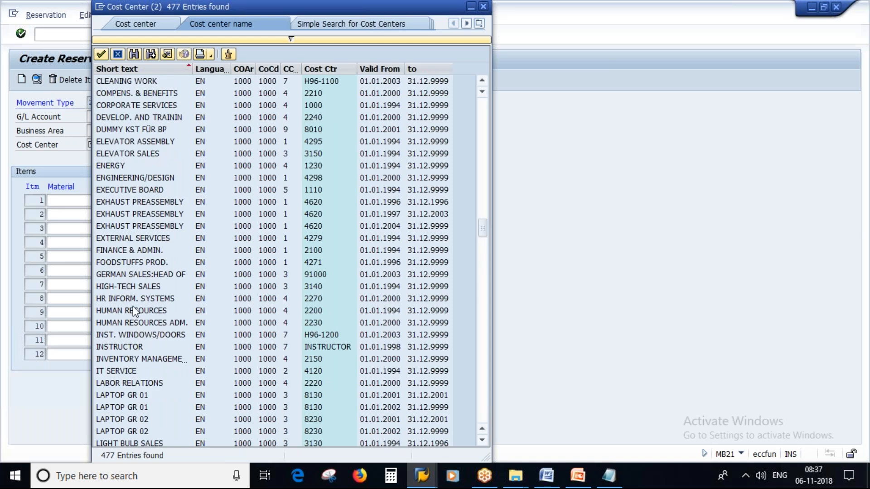
pyautogui.scroll(-1, 134, 312)
pyautogui.scroll(-1, 134, 312)
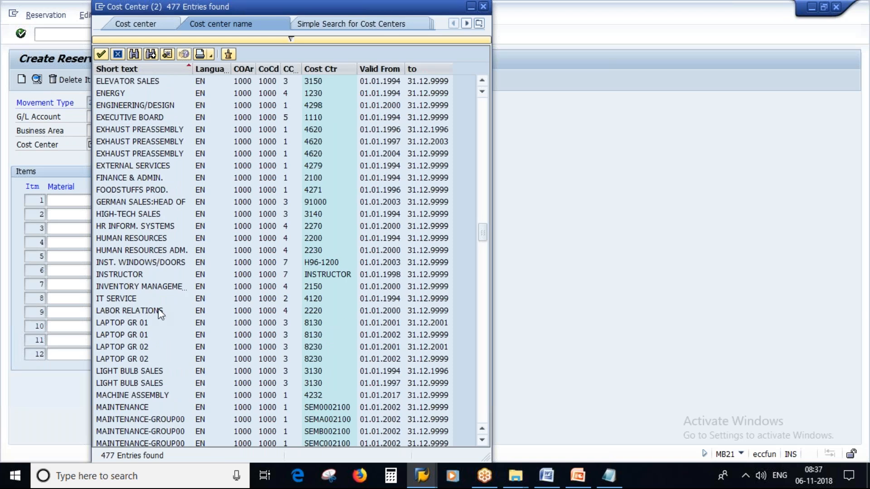
pyautogui.scroll(-10, 158, 309)
pyautogui.scroll(-15, 159, 309)
pyautogui.scroll(-20, 159, 306)
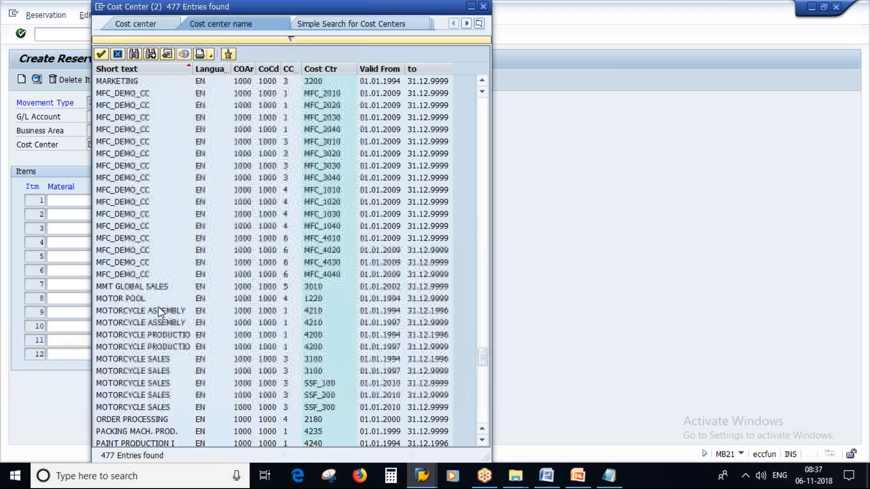
pyautogui.scroll(-3, 159, 311)
pyautogui.scroll(-9, 159, 312)
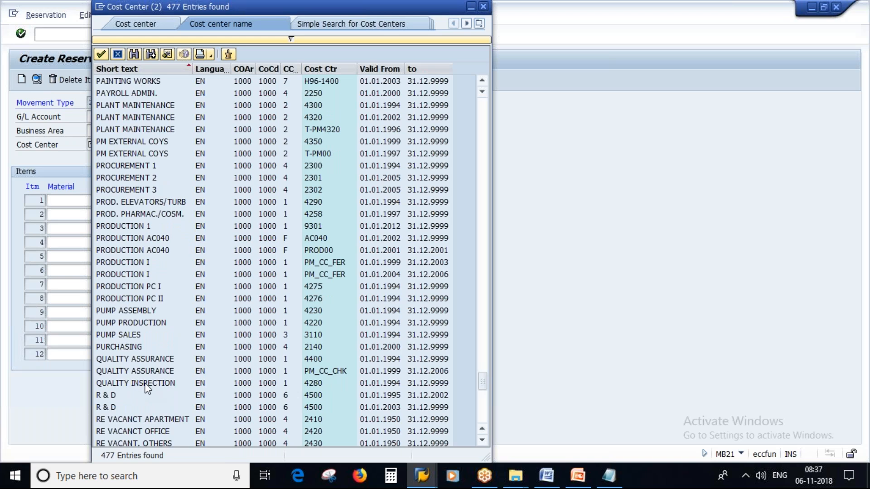
pyautogui.click(146, 385)
pyautogui.doubleClick(146, 385)
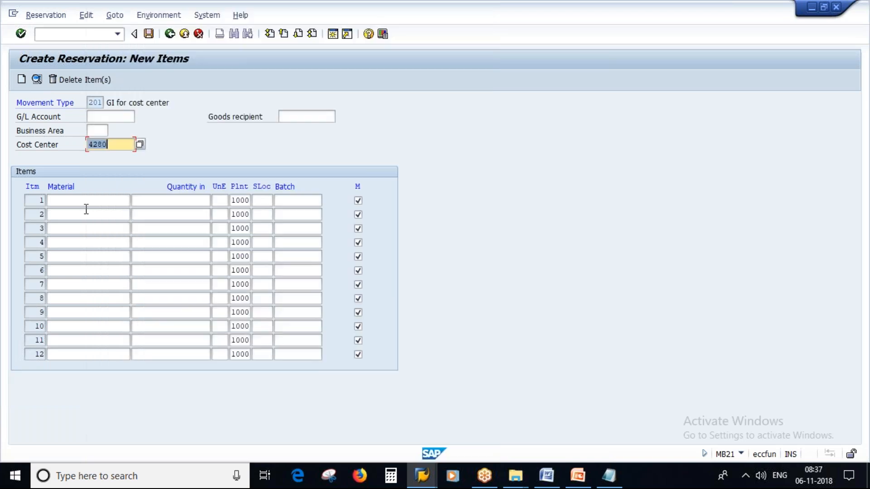
pyautogui.click(75, 202)
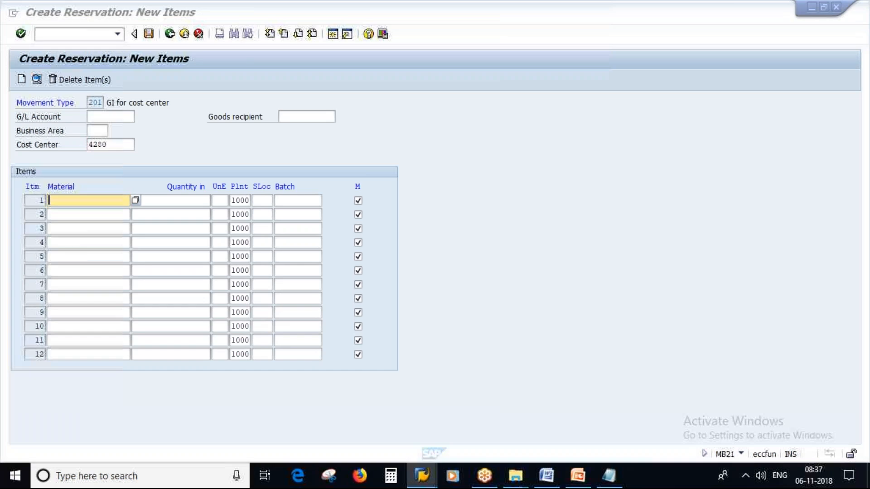
pyautogui.hotkey('alt', 'Tab')
pyautogui.moveTo(160, 117); pyautogui.dragTo(106, 120)
pyautogui.hotkey('ctrl', 'c')
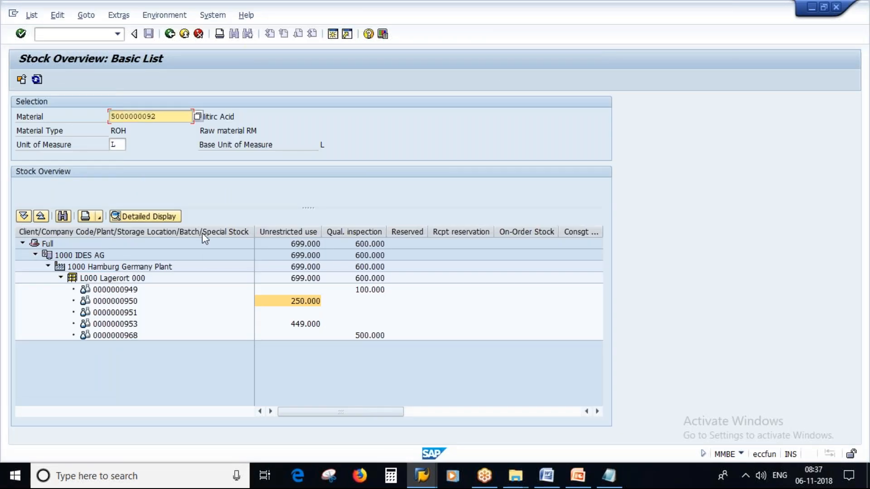
pyautogui.hotkey('alt', 'Tab')
pyautogui.hotkey('ctrl', 'v')
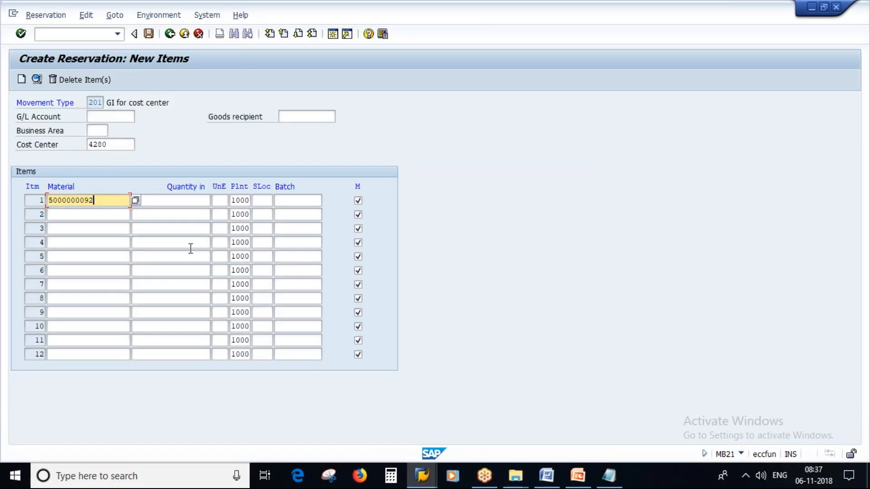
# Set the quantity of item 1 to 100 and save the reservation for cost center 4280
pyautogui.click(183, 199)
pyautogui.write('100')
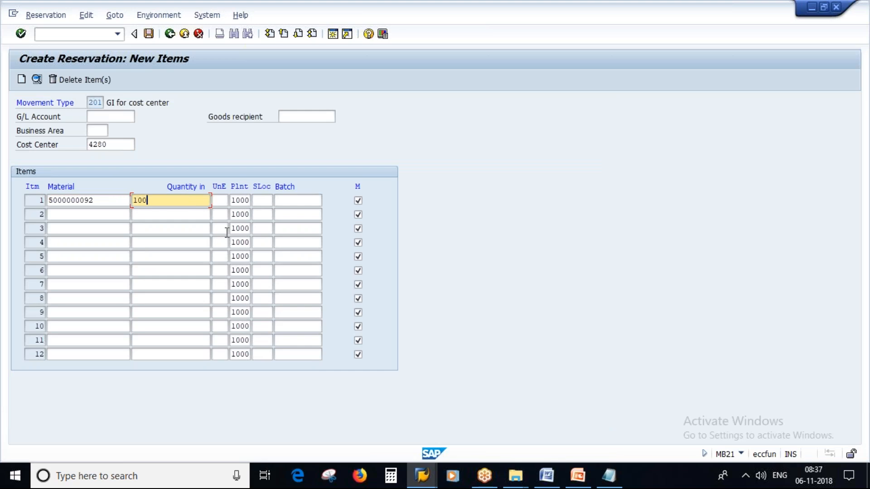
pyautogui.press('Return')
pyautogui.press('Return')
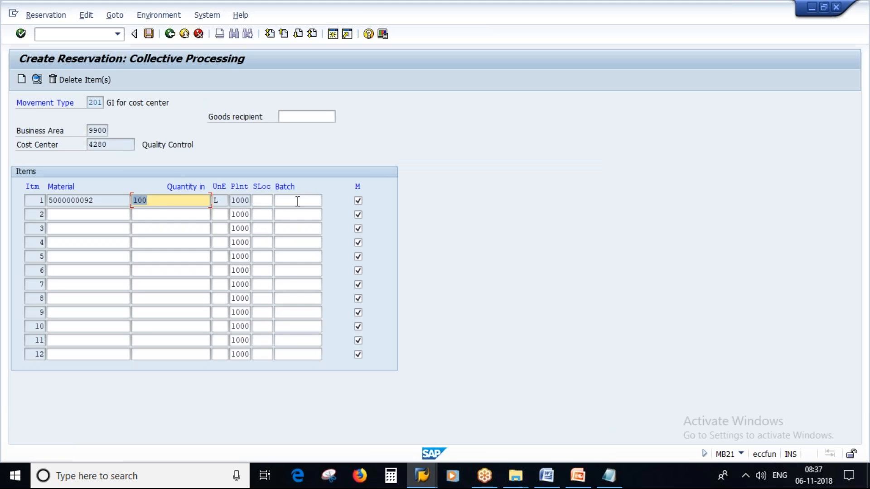
pyautogui.click(289, 196)
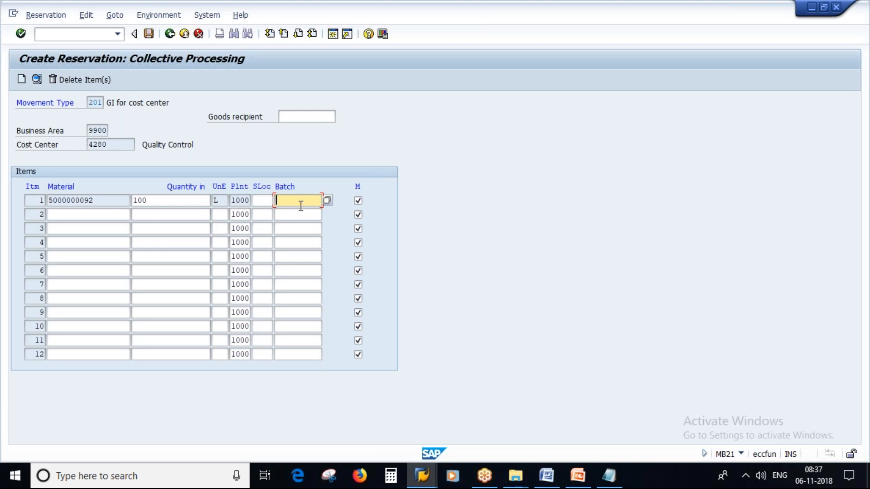
pyautogui.click(148, 34)
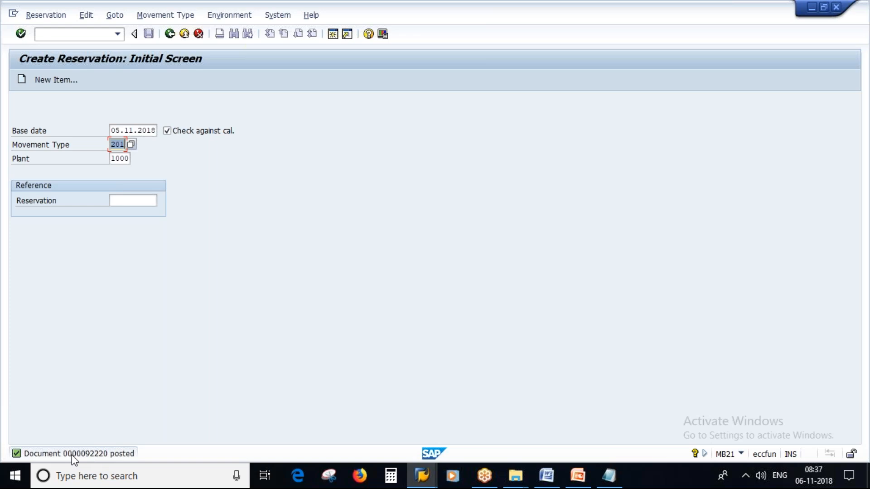
# Open the change screen for the newly saved reservation to check its number, and bring up the material's stock overview
pyautogui.click(45, 15)
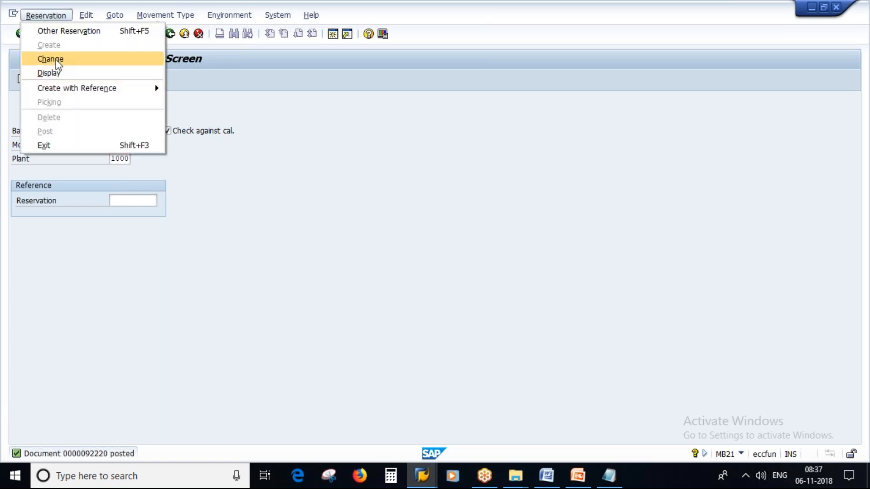
pyautogui.click(51, 59)
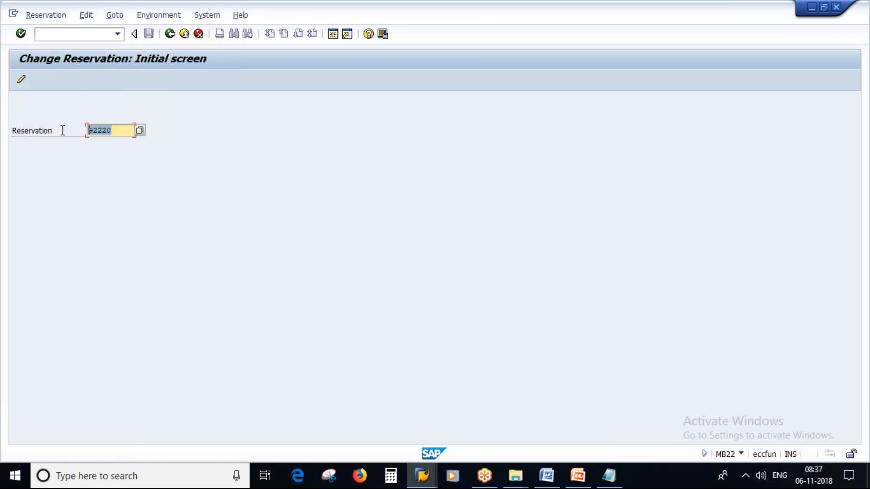
pyautogui.click(62, 195)
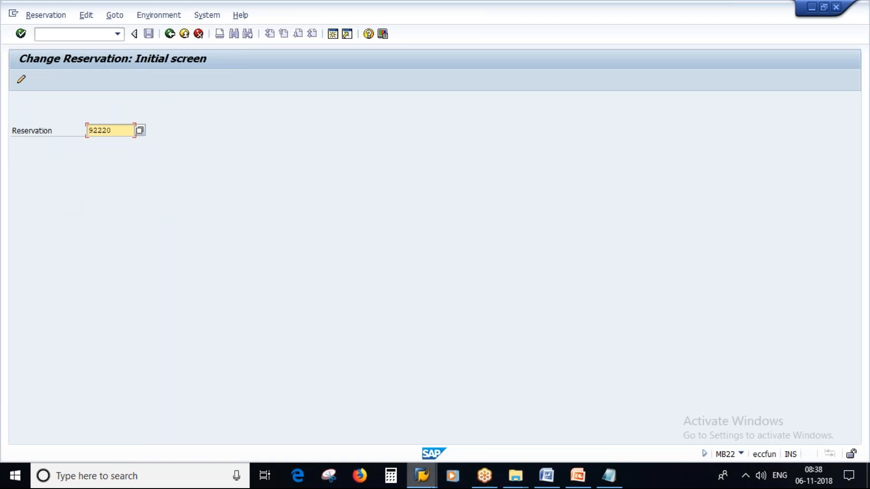
pyautogui.click(422, 476)
pyautogui.click(550, 403)
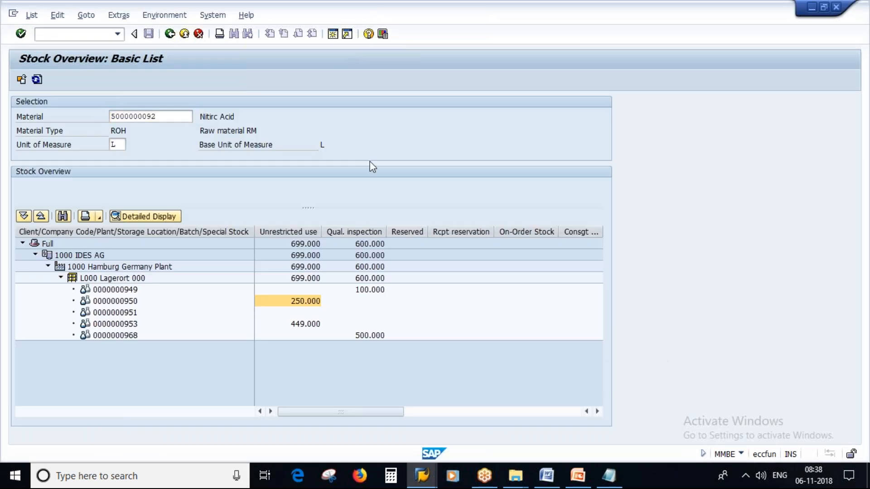
# Start transaction MIGO and set it to A07 Goods Issue with reference to R09 Reservation
pyautogui.press('F3')
pyautogui.press('F3')
pyautogui.write('MIGO')
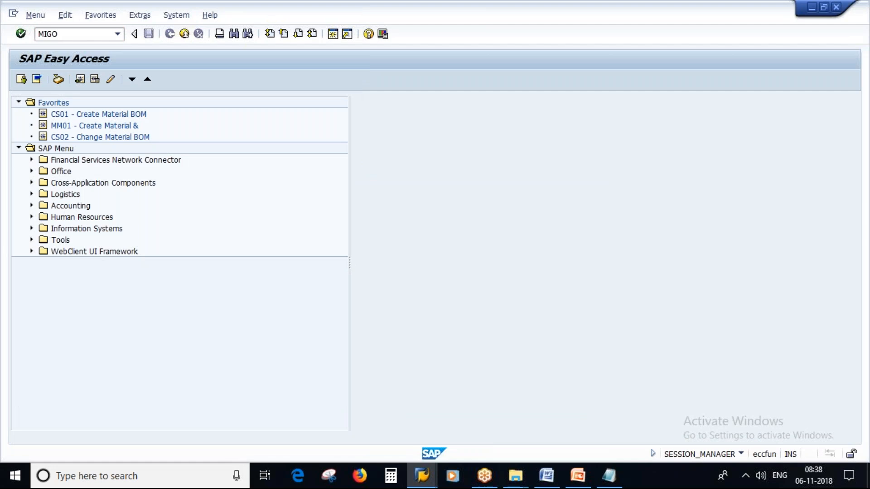
pyautogui.press('Return')
pyautogui.click(89, 103)
pyautogui.click(38, 116)
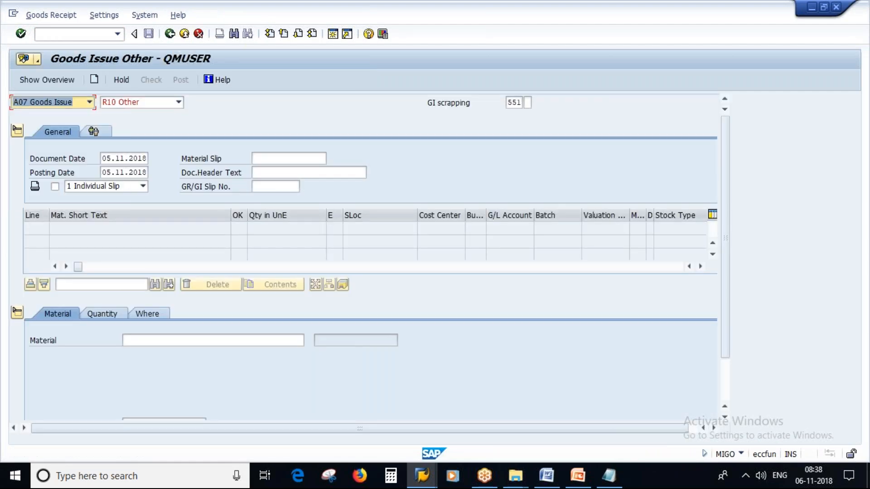
pyautogui.click(179, 102)
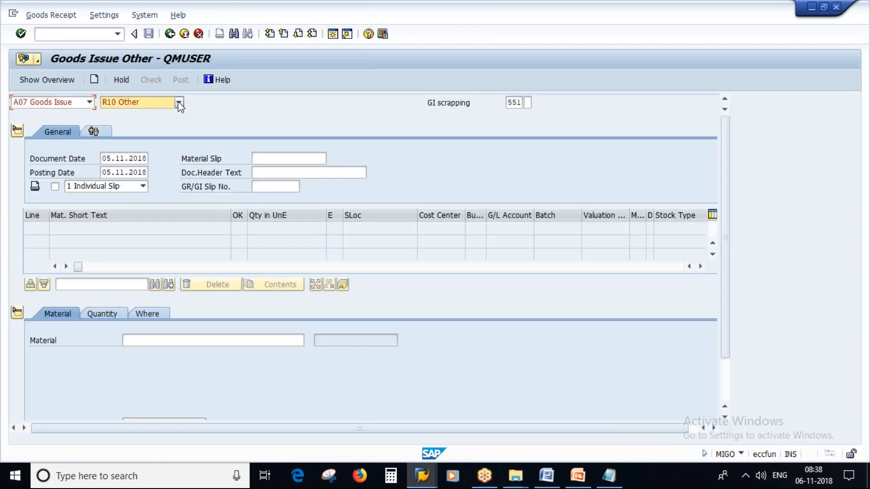
pyautogui.click(117, 155)
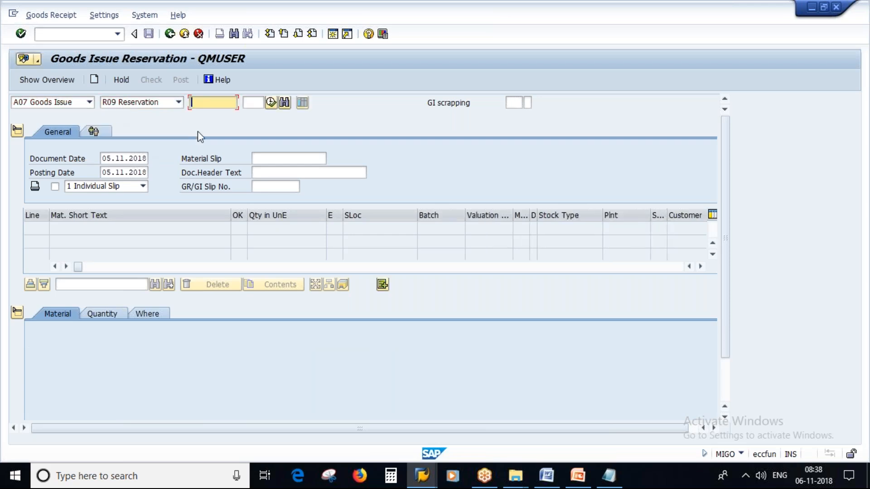
# Load the saved reservation into the goods issue and review the item's quantity, movement type and storage location details
pyautogui.write('92220')
pyautogui.press('Return')
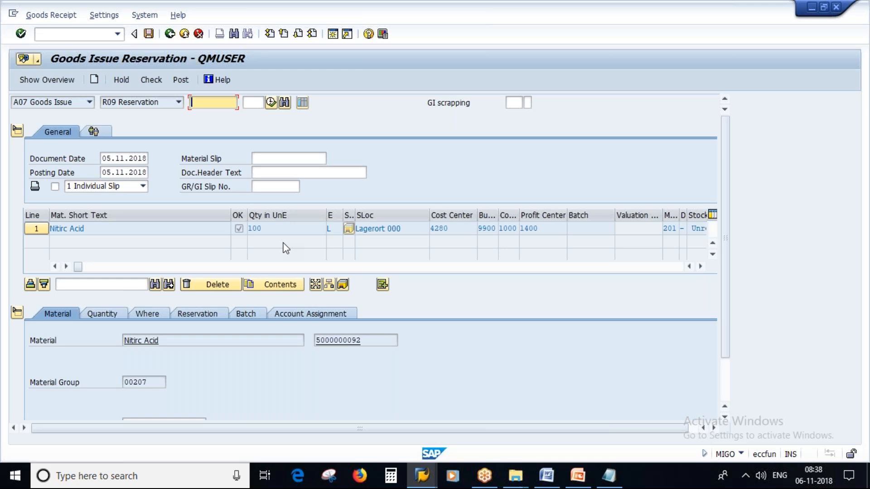
pyautogui.click(111, 313)
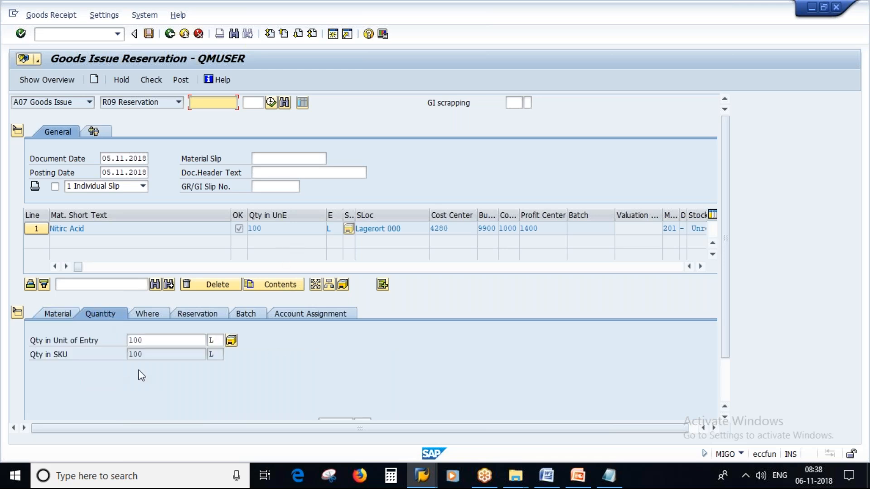
pyautogui.click(145, 314)
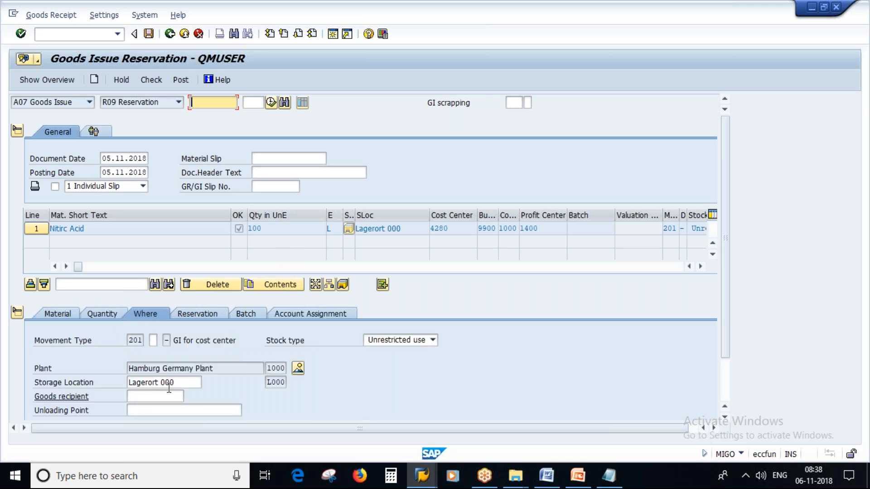
pyautogui.click(246, 315)
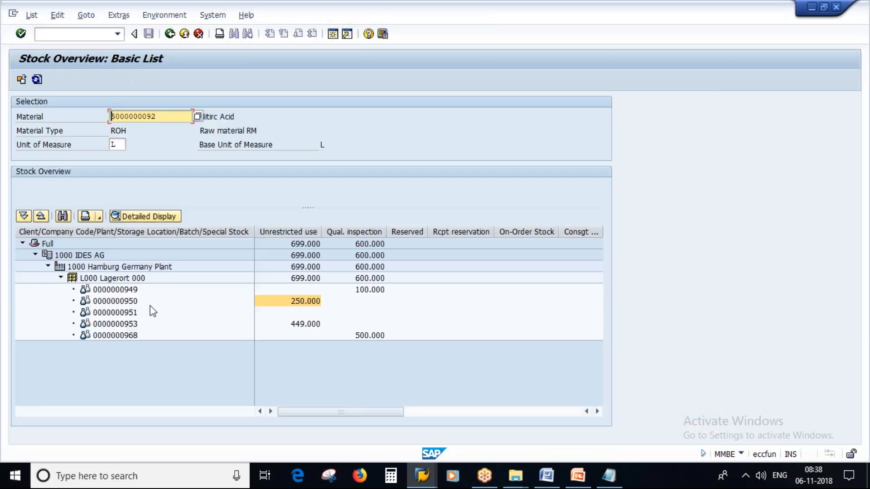
pyautogui.click(119, 302)
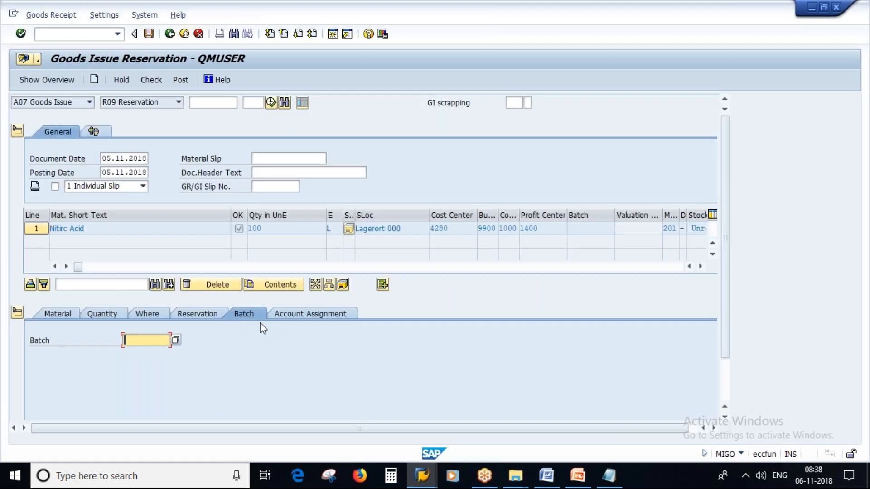
pyautogui.hotkey('ctrl', 'v')
pyautogui.press('Return')
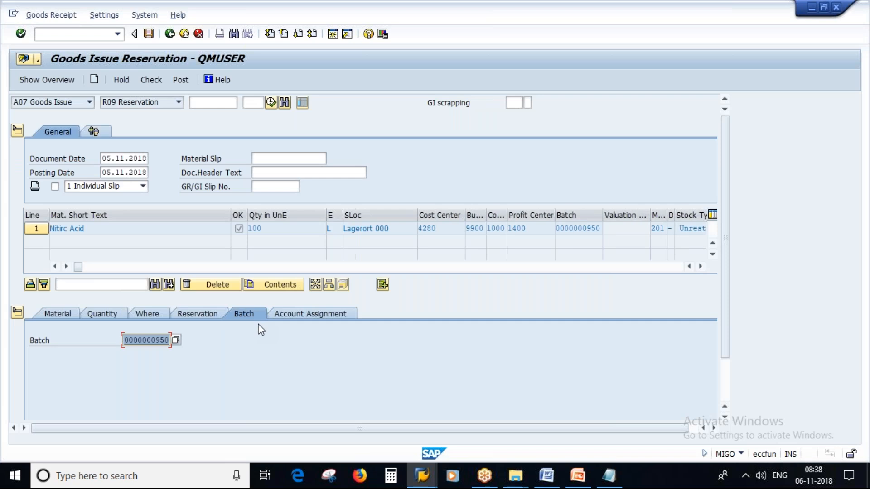
pyautogui.click(150, 80)
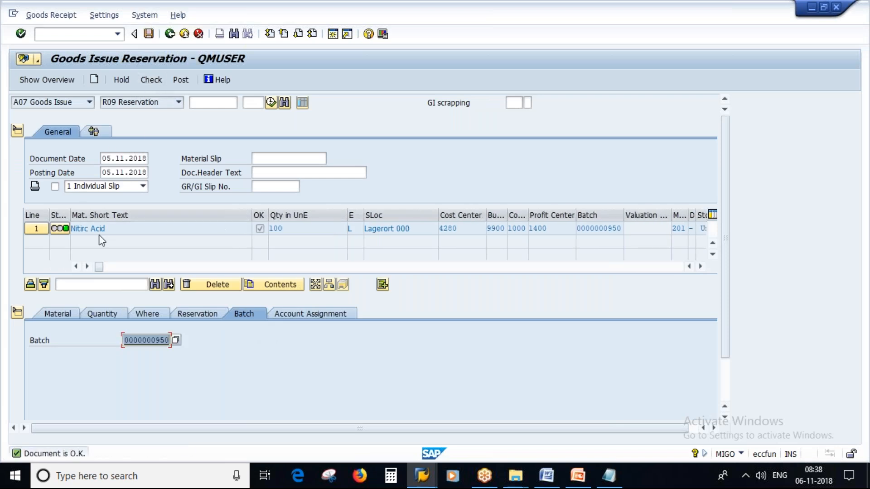
pyautogui.click(180, 80)
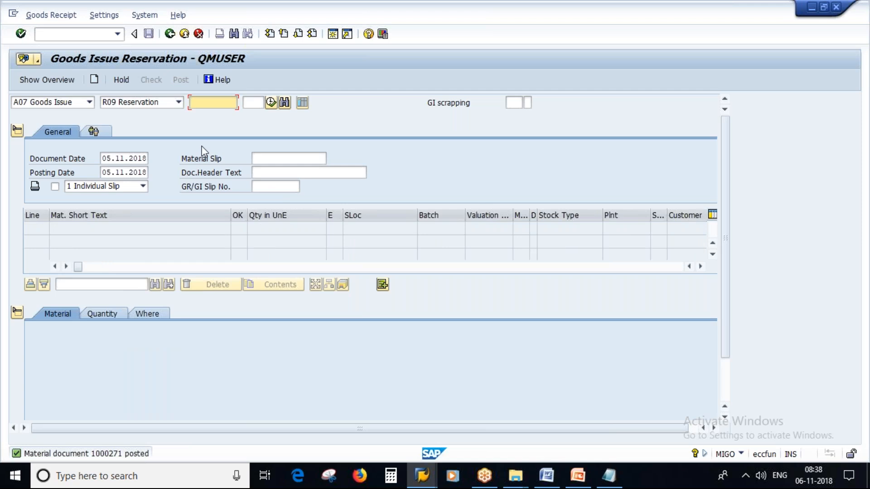
pyautogui.click(422, 476)
pyautogui.click(530, 435)
pyautogui.click(303, 301)
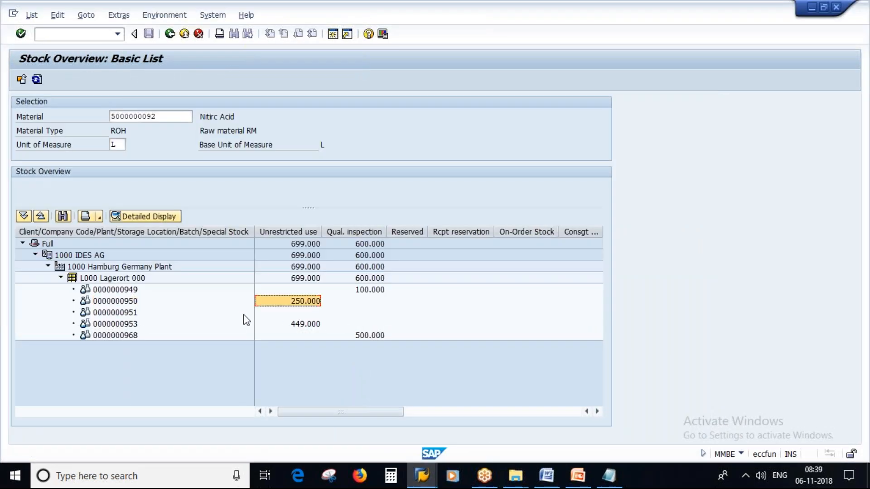
pyautogui.click(37, 81)
pyautogui.click(301, 303)
pyautogui.rightClick(302, 307)
pyautogui.click(352, 208)
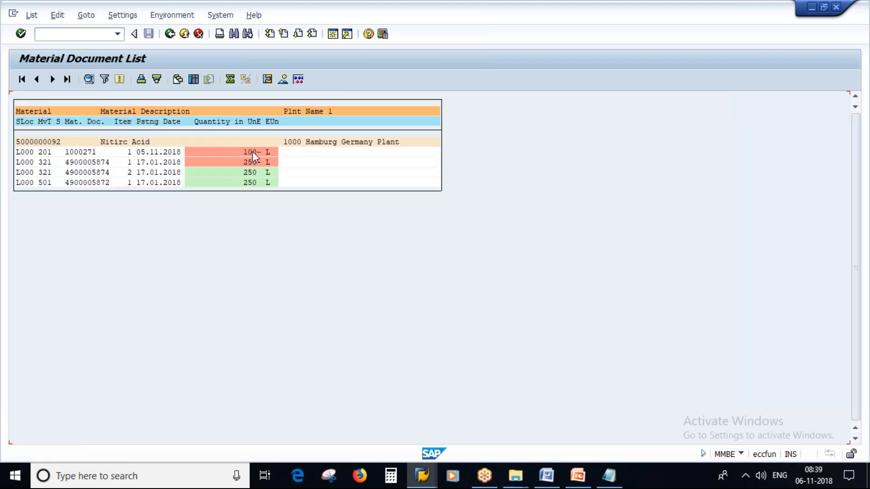
pyautogui.click(45, 153)
# Switch to the Notepad outline and highlight "Goods Issue for Reservation" under Planned Goods Issue
pyautogui.click(612, 483)
pyautogui.moveTo(174, 264); pyautogui.dragTo(443, 263)
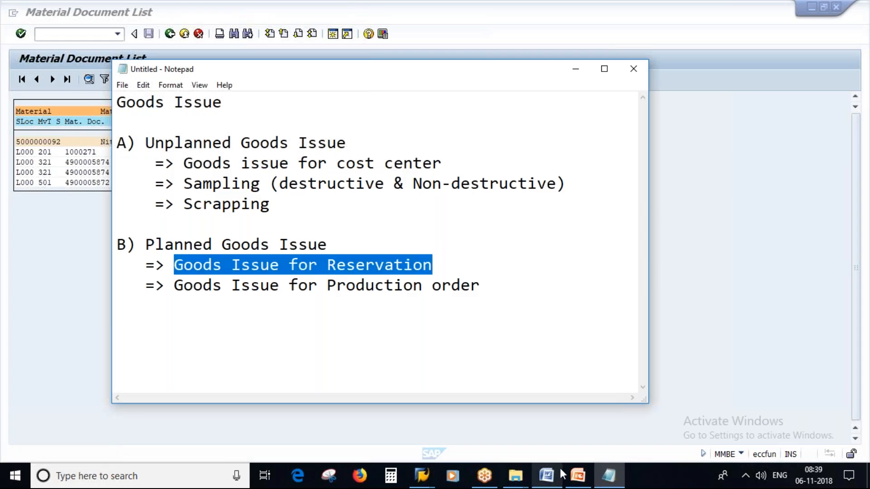
pyautogui.click(588, 476)
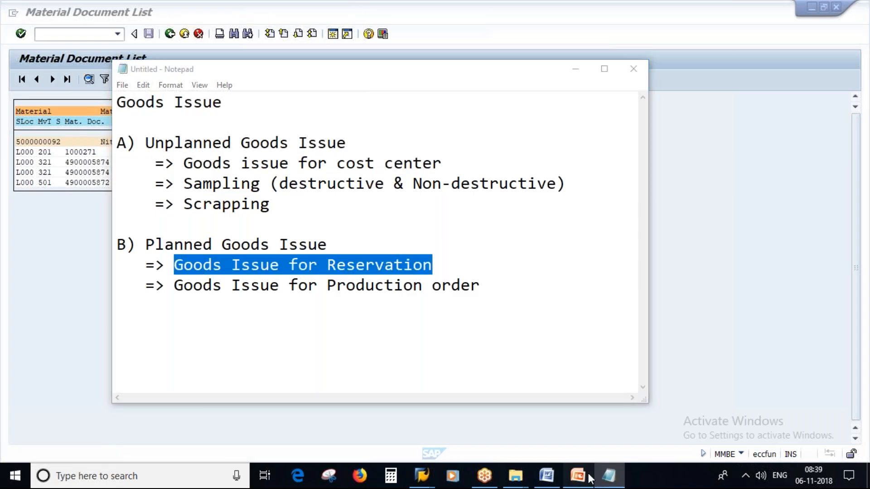
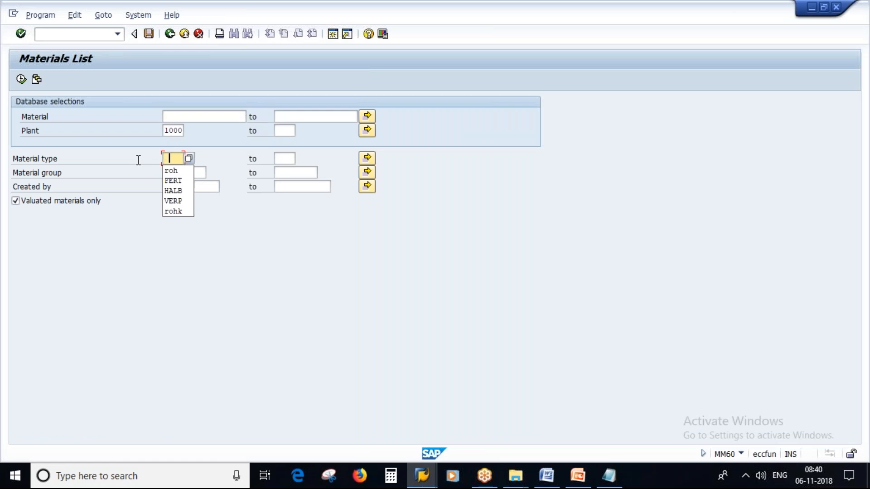
# List the FERT materials of plant 1000 and pick out Pepsi bottle 1L
pyautogui.click(178, 180)
pyautogui.click(21, 79)
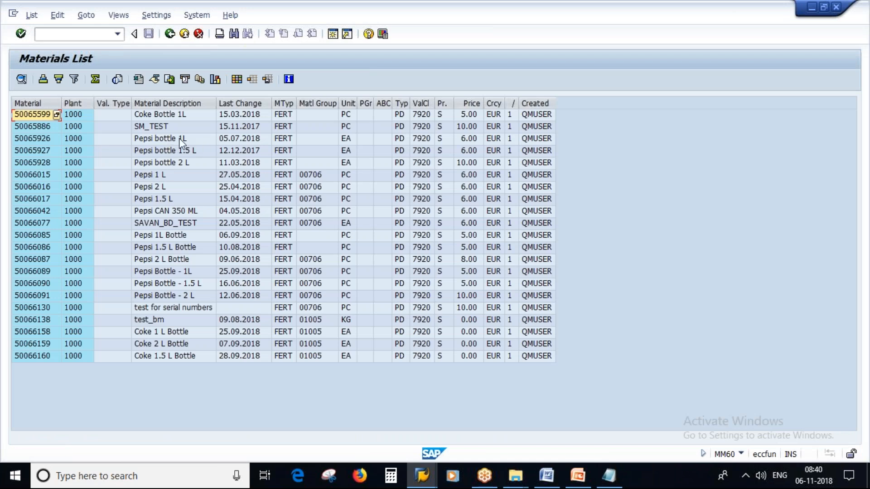
pyautogui.click(180, 139)
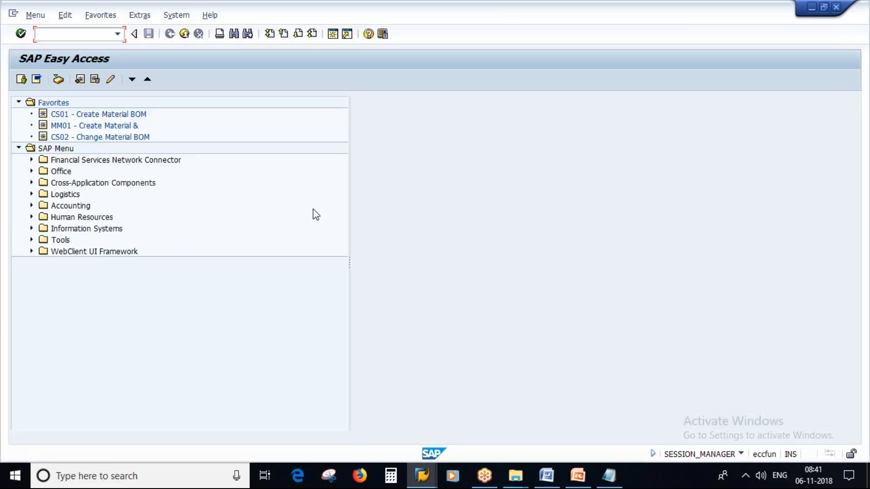
# Start transaction CO01 for material 50065926 in production plant 1000 with order type PP01
pyautogui.write('CO01')
pyautogui.press('Return')
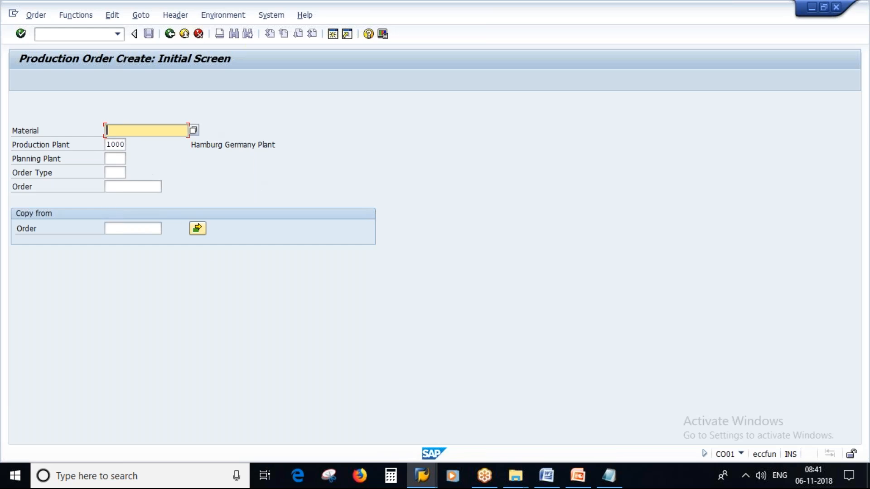
pyautogui.write('50065926')
pyautogui.moveTo(155, 130); pyautogui.dragTo(54, 130)
pyautogui.click(113, 144)
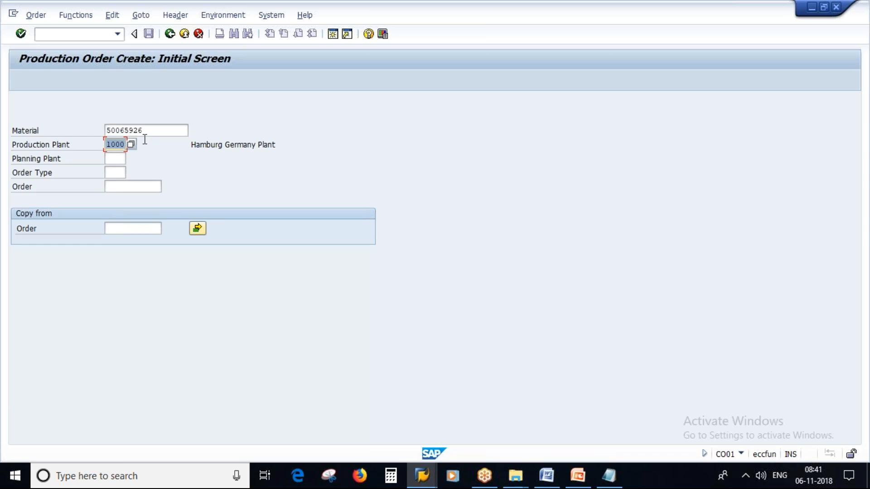
pyautogui.click(115, 173)
pyautogui.write('pp01')
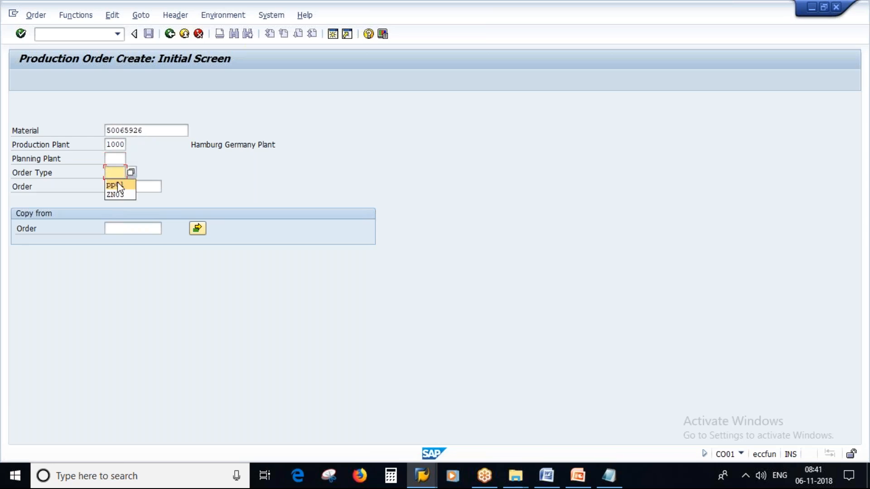
pyautogui.press('Return')
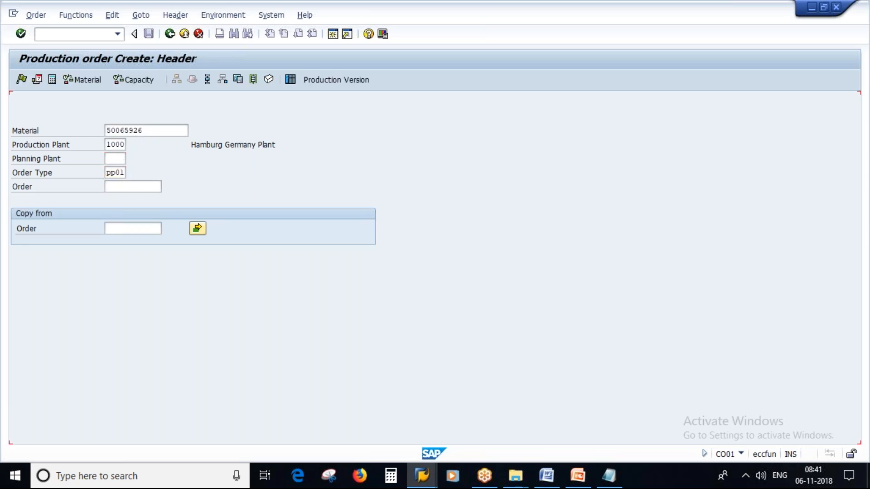
# Set the production order's total quantity to 100 with scheduling type 4 Current date, and display its component overview
pyautogui.write('100')
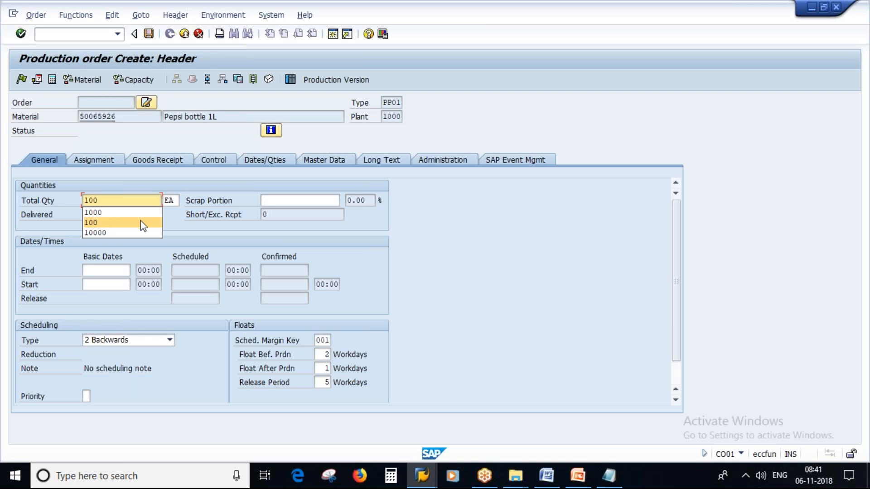
pyautogui.click(118, 222)
pyautogui.click(125, 341)
pyautogui.click(102, 382)
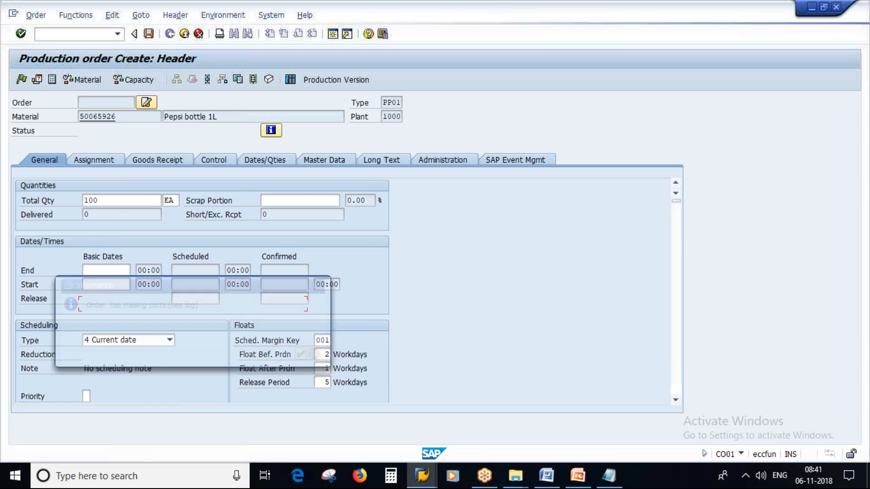
pyautogui.click(301, 355)
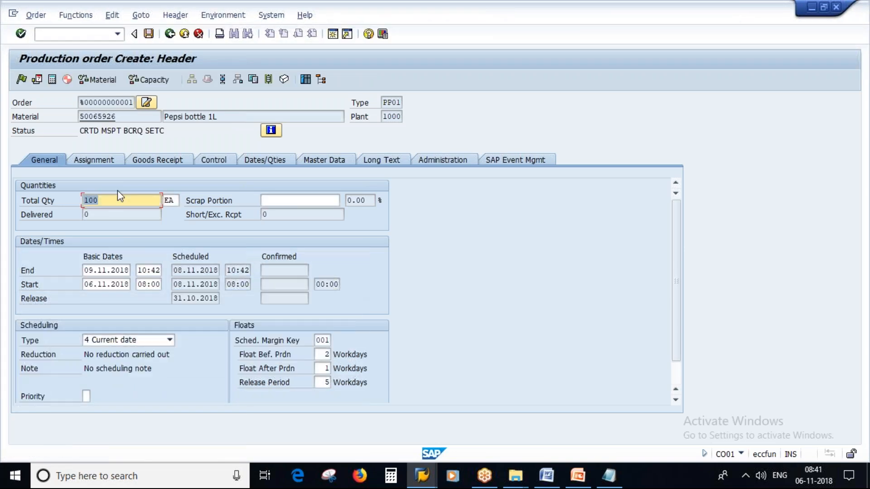
pyautogui.click(238, 79)
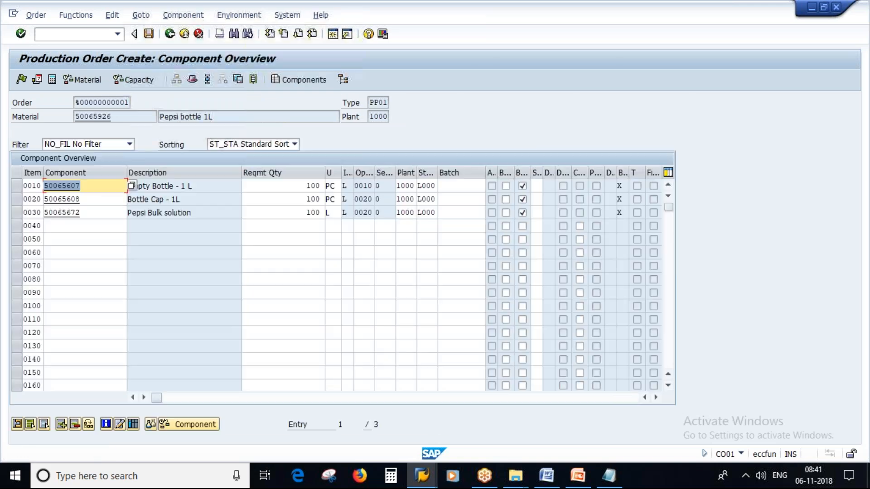
# Examine the order's component materials, descriptions and requirement quantities against the Goods Issue for Production Order slide
pyautogui.click(97, 185)
pyautogui.click(90, 199)
pyautogui.click(88, 224)
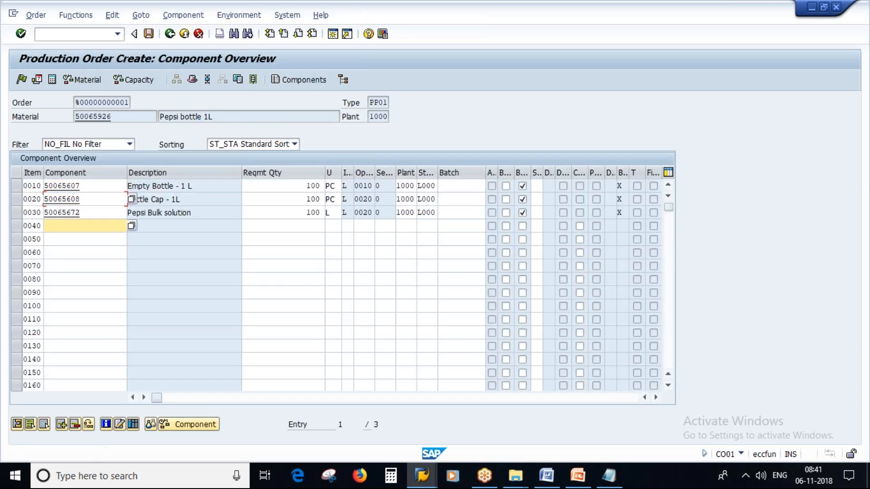
pyautogui.click(88, 188)
pyautogui.click(89, 199)
pyautogui.click(90, 211)
pyautogui.click(201, 187)
pyautogui.click(157, 199)
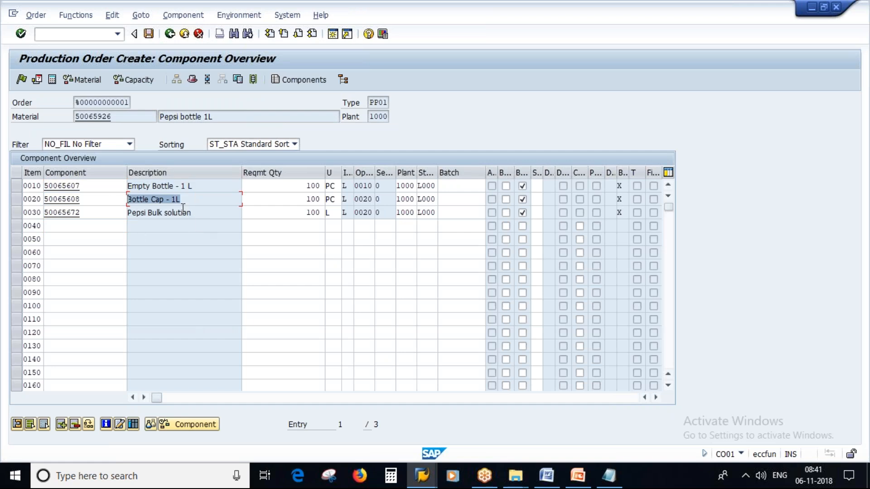
pyautogui.moveTo(202, 212); pyautogui.dragTo(81, 212)
pyautogui.click(296, 186)
pyautogui.click(299, 200)
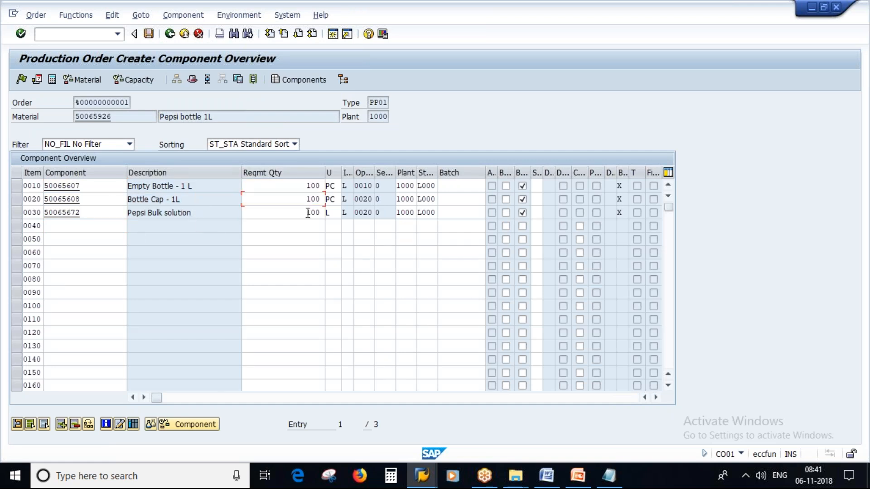
pyautogui.click(308, 212)
pyautogui.click(578, 477)
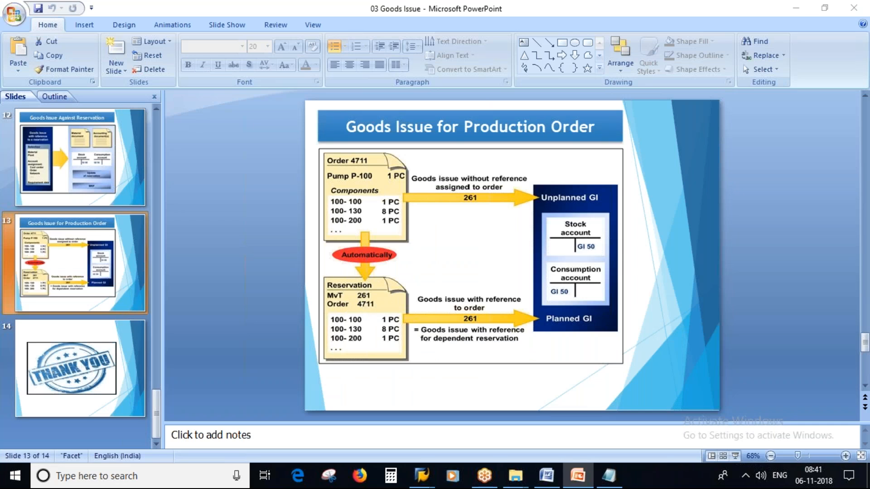
pyautogui.hotkey('alt', 'Tab')
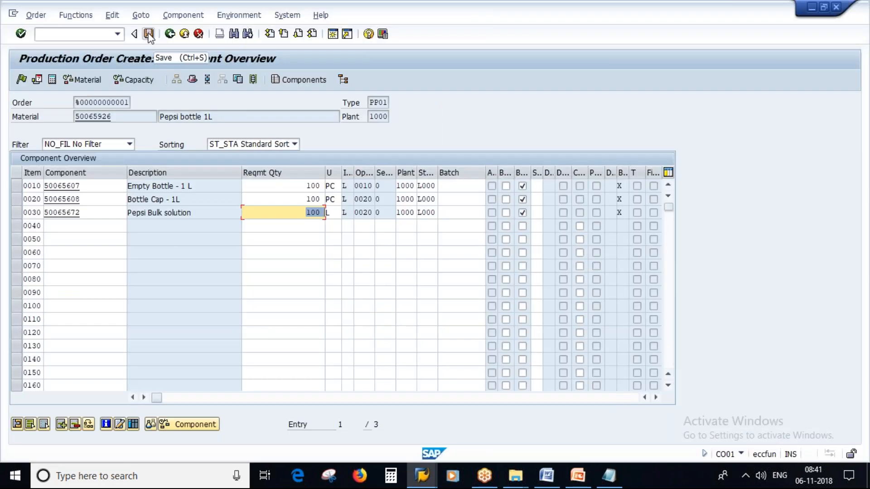
# Save the production order for Pepsi bottle 1L and open it in display mode
pyautogui.click(148, 35)
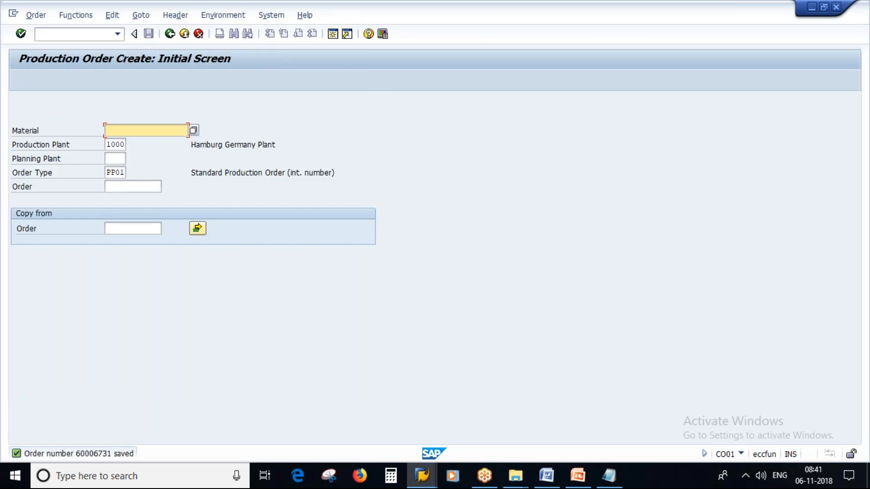
pyautogui.click(36, 15)
pyautogui.click(64, 88)
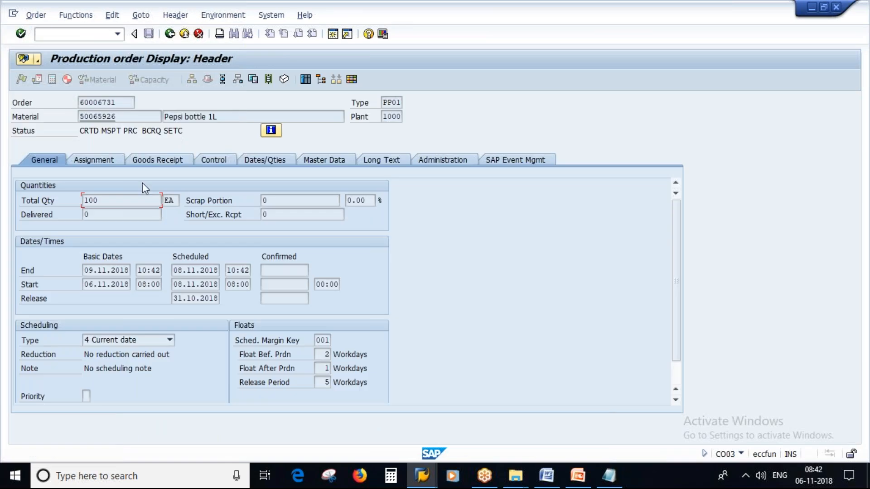
# Review the saved order's total quantity and the requirement quantities in its component overview, and return to the header
pyautogui.doubleClick(110, 200)
pyautogui.click(238, 81)
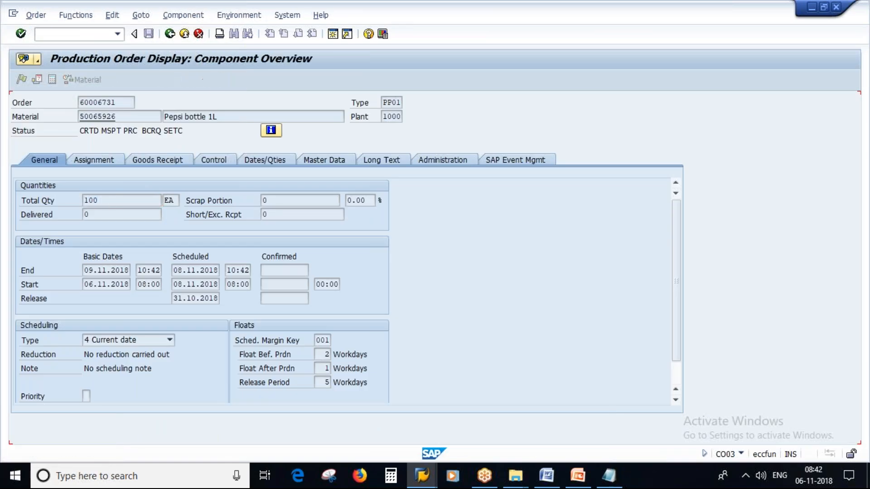
pyautogui.click(194, 200)
pyautogui.click(199, 216)
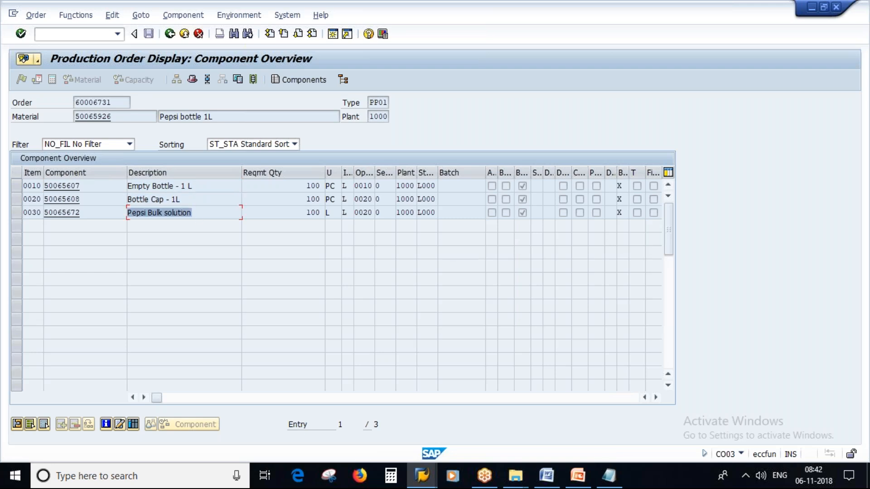
pyautogui.click(317, 186)
pyautogui.click(315, 199)
pyautogui.click(315, 212)
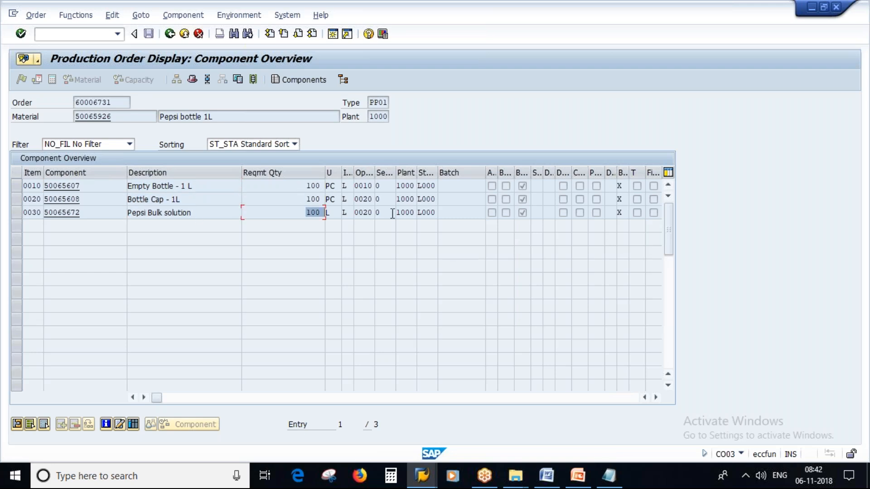
pyautogui.click(170, 34)
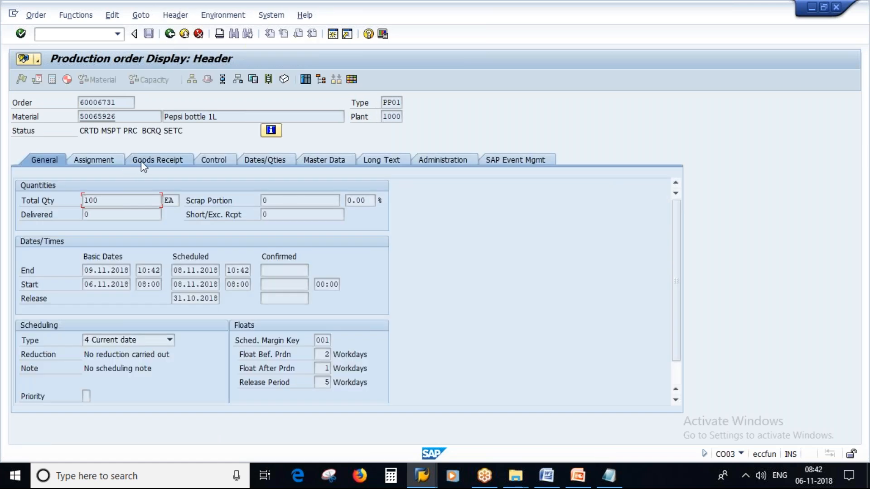
# Look up the reservation number in the order's assignment data, compare it with the slide, and try to open the reservation from there
pyautogui.click(92, 160)
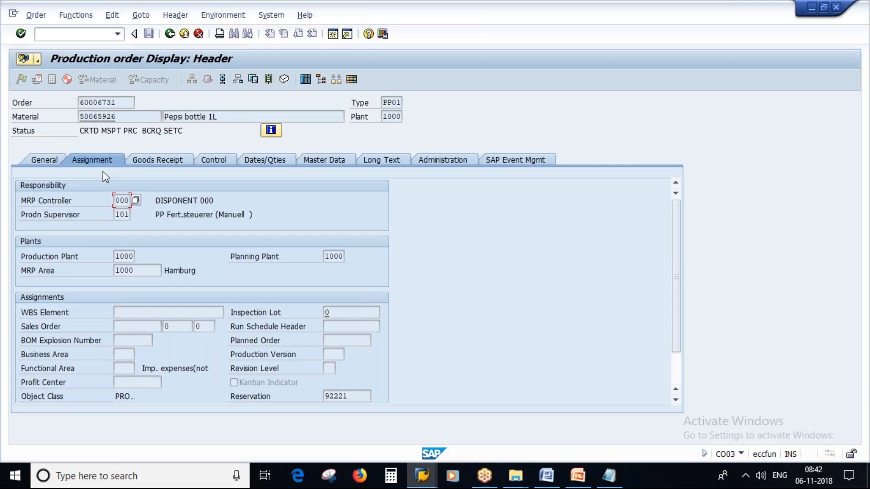
pyautogui.moveTo(351, 396); pyautogui.dragTo(300, 396)
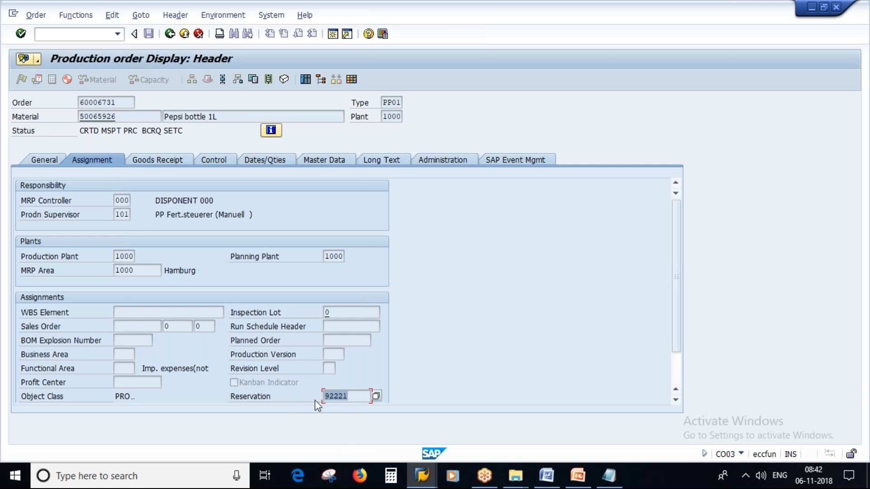
pyautogui.click(578, 476)
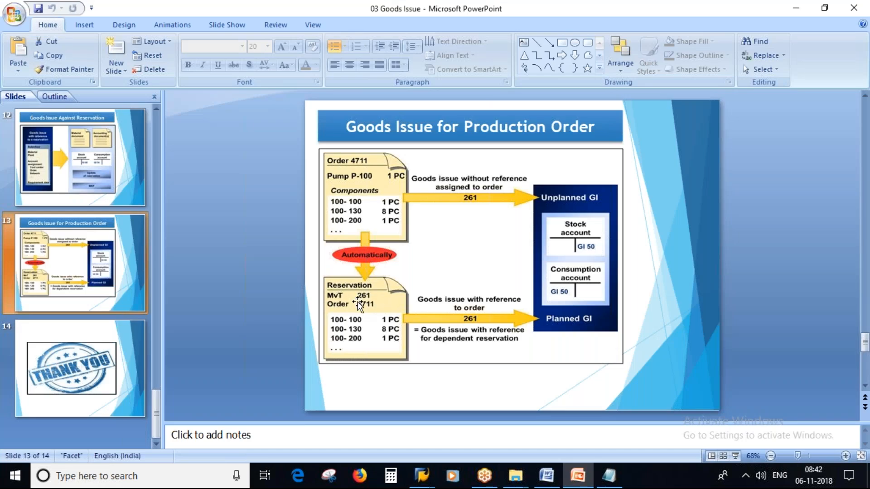
pyautogui.hotkey('alt', 'Tab')
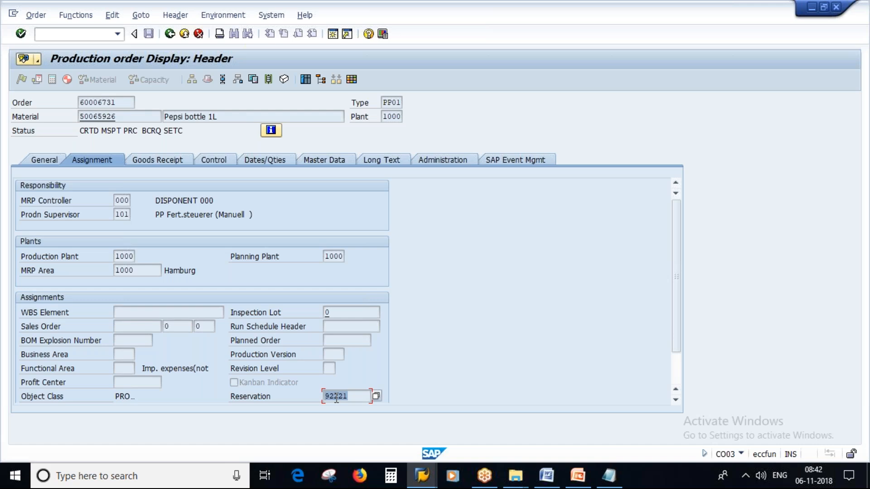
pyautogui.doubleClick(336, 396)
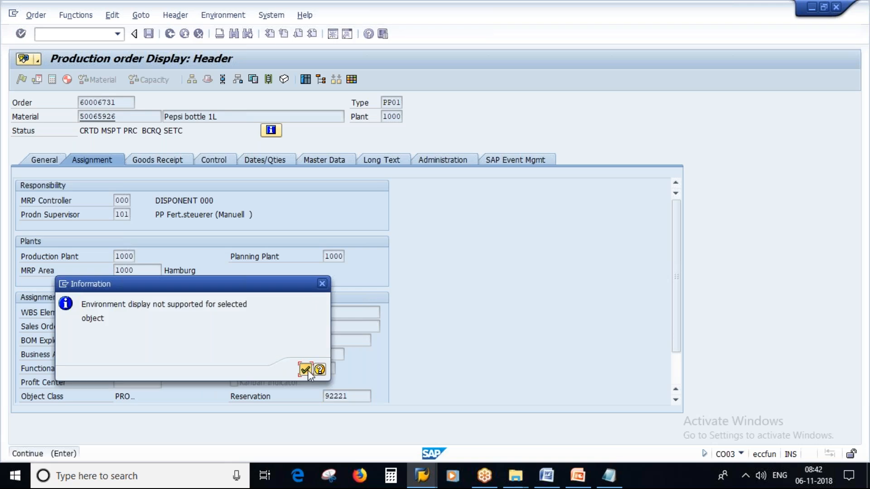
pyautogui.click(306, 370)
pyautogui.click(325, 397)
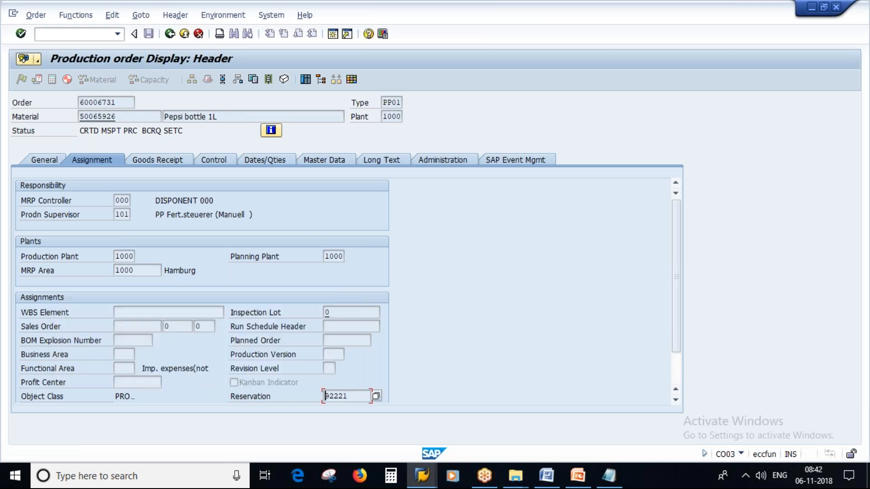
# Close the Goods Issue Reservation session and display reservation 92221 with transaction MB23 in the Change Reservation session
pyautogui.click(427, 484)
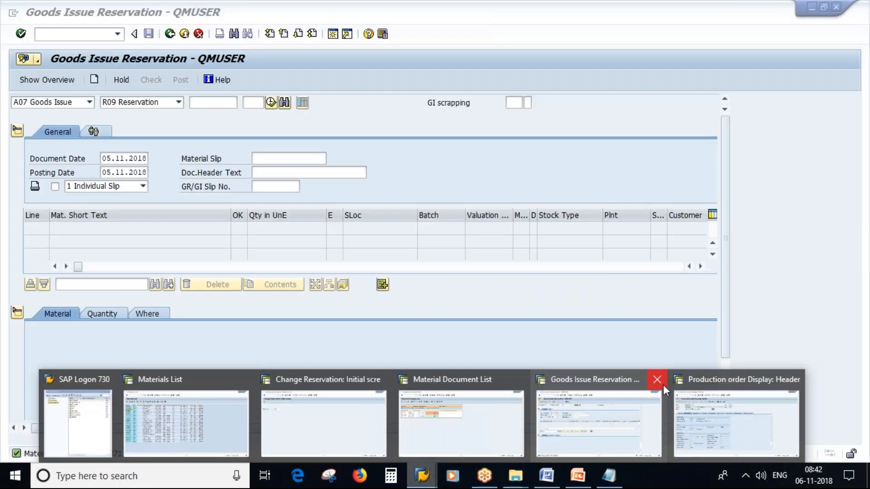
pyautogui.click(662, 383)
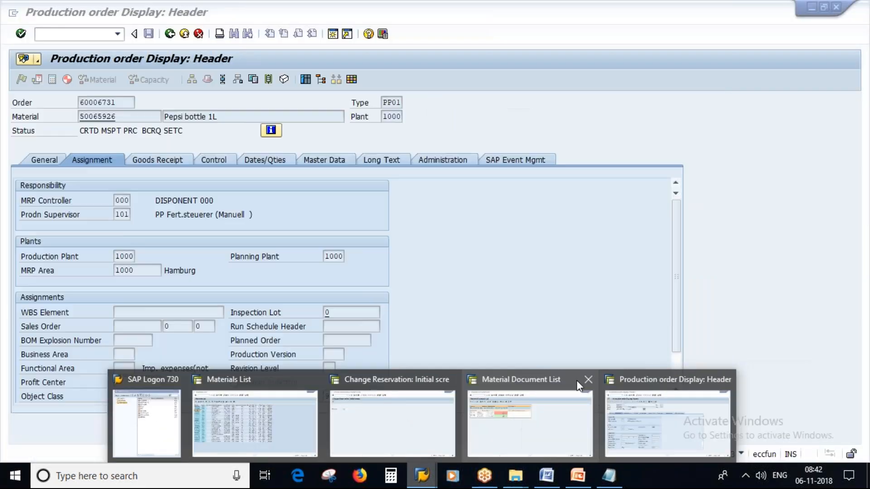
pyautogui.click(168, 35)
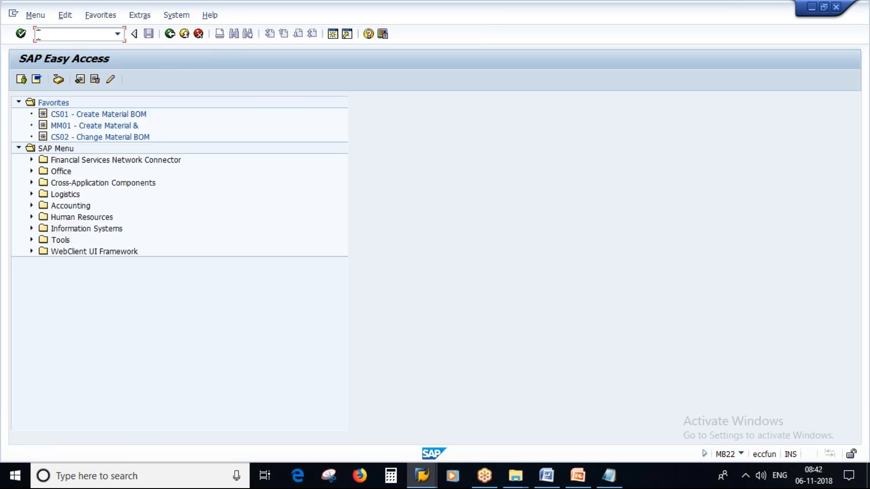
pyautogui.write('MB23')
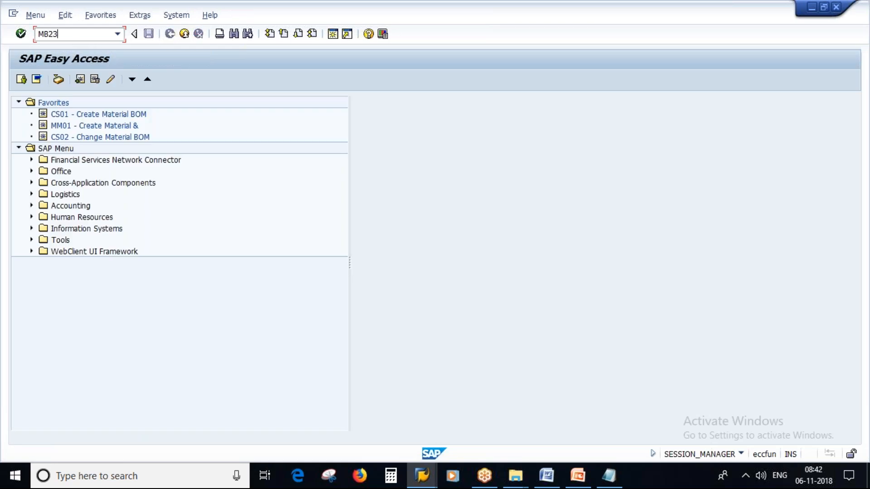
pyautogui.press('Return')
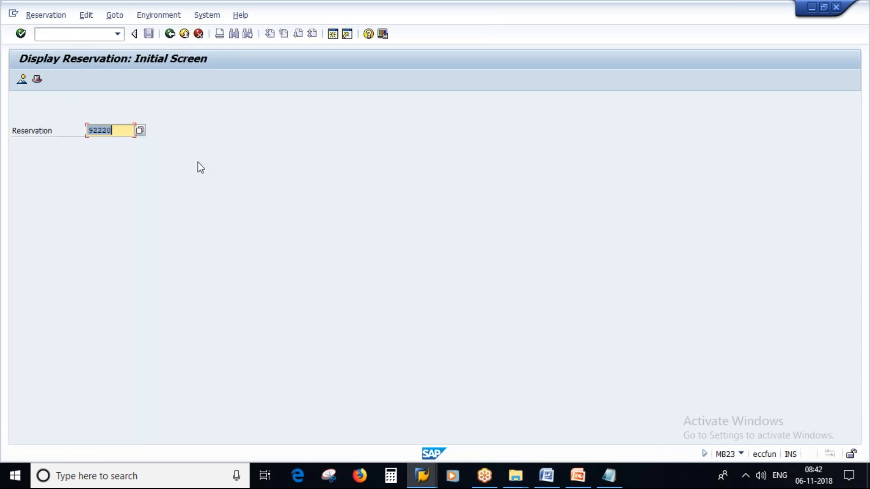
pyautogui.write('92221')
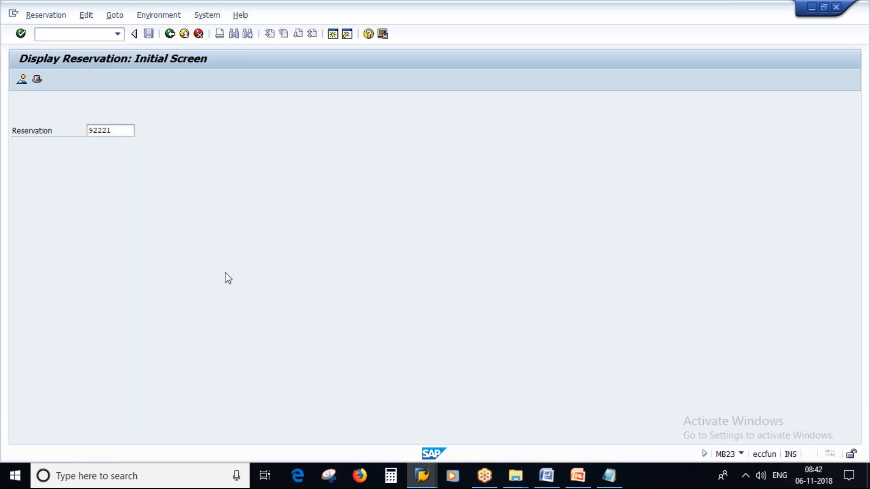
pyautogui.press('Return')
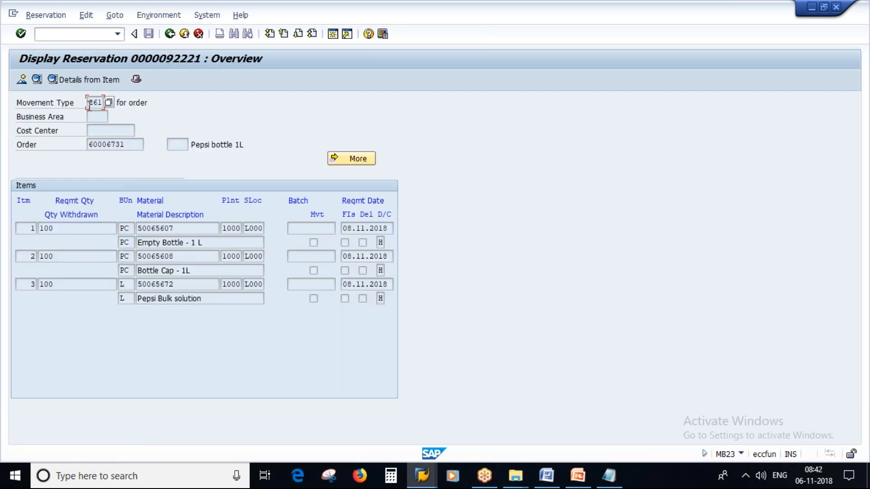
# Examine the reservation's order assignment and each item's material and requirement quantity
pyautogui.doubleClick(126, 145)
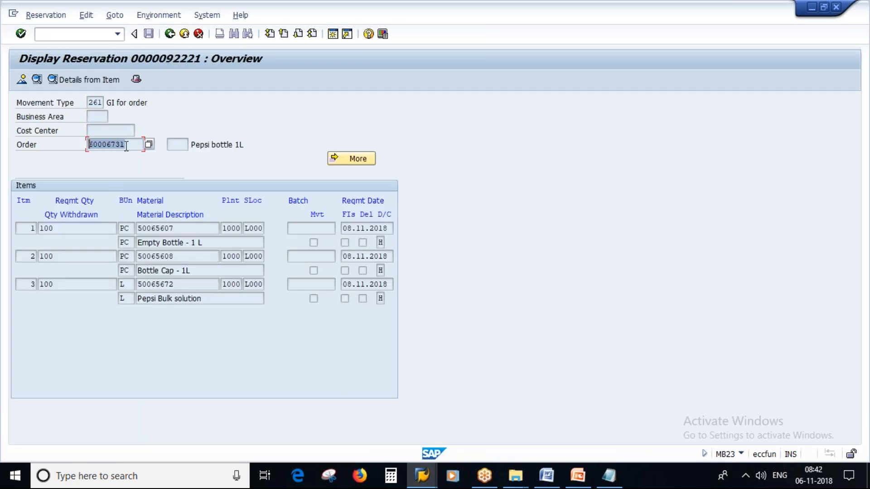
pyautogui.doubleClick(177, 229)
pyautogui.doubleClick(187, 256)
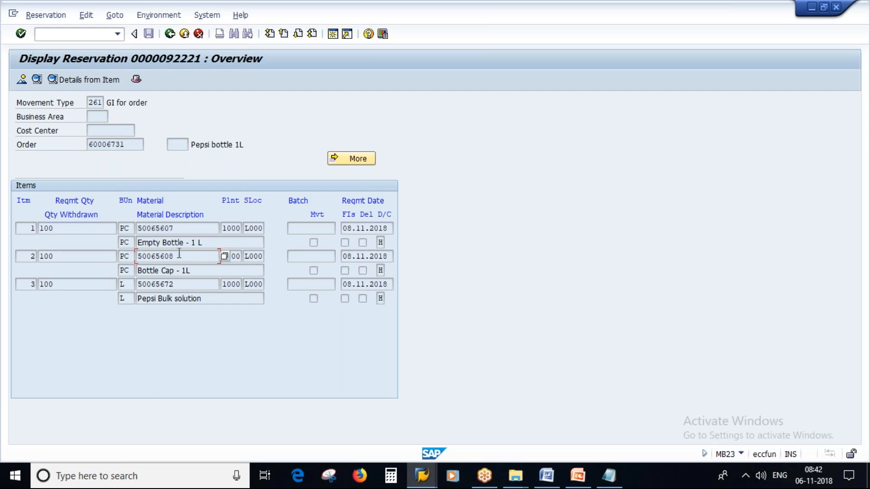
pyautogui.doubleClick(188, 285)
pyautogui.doubleClick(178, 229)
pyautogui.doubleClick(186, 257)
pyautogui.doubleClick(190, 284)
pyautogui.doubleClick(54, 229)
pyautogui.doubleClick(68, 258)
pyautogui.doubleClick(61, 284)
# Switch back to the production order session, open the order in change mode and release it
pyautogui.click(422, 477)
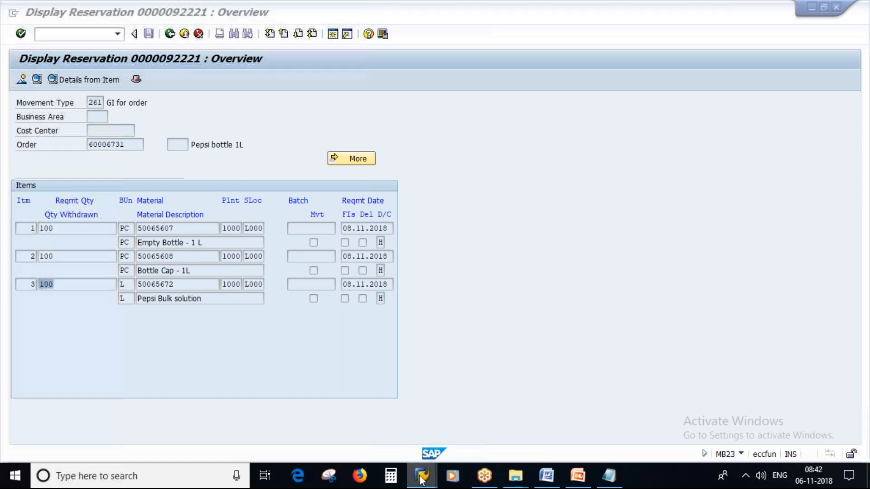
pyautogui.click(569, 402)
pyautogui.click(36, 15)
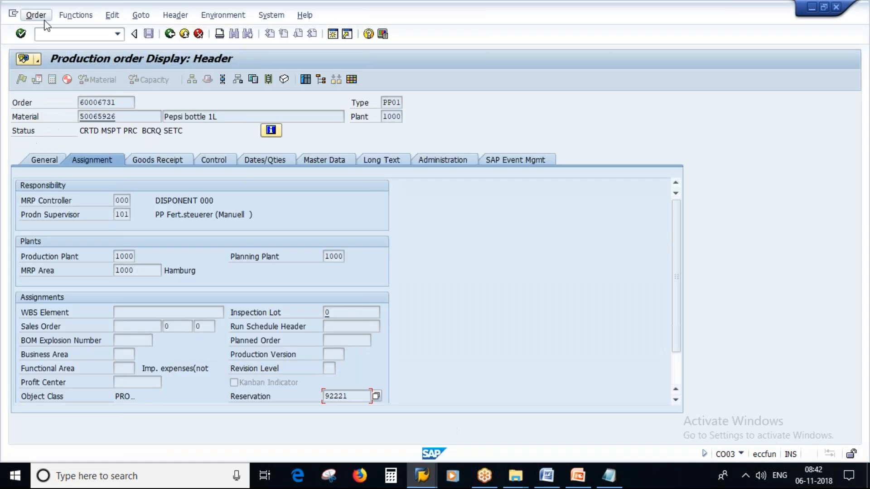
pyautogui.click(48, 75)
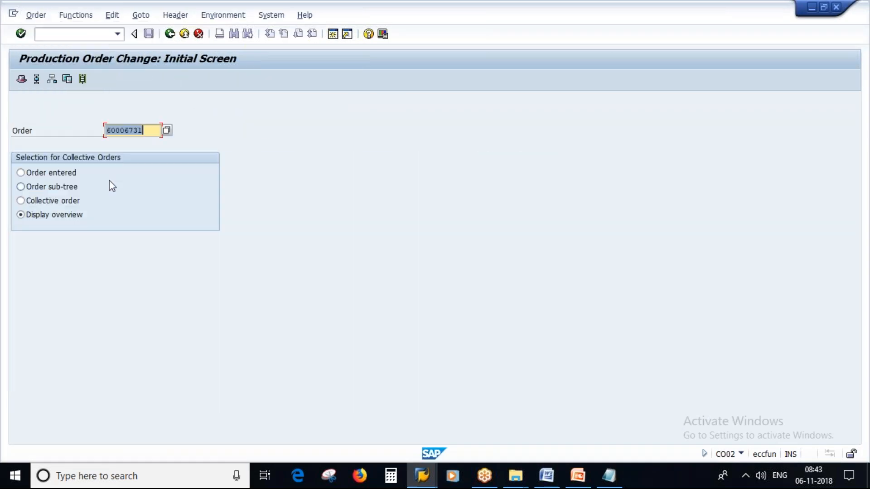
pyautogui.press('Return')
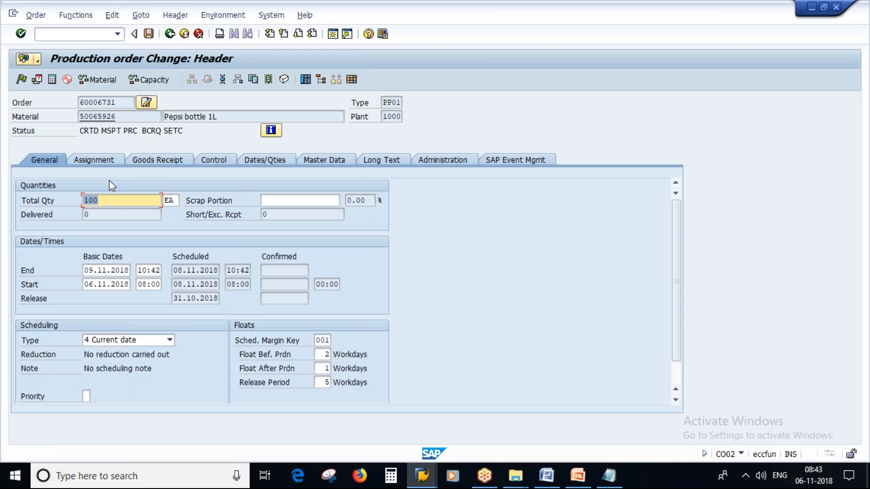
pyautogui.click(172, 161)
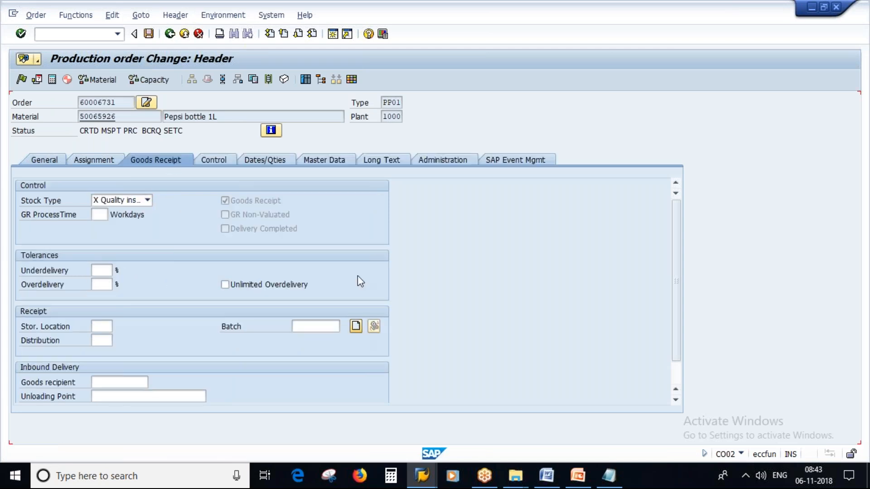
pyautogui.click(21, 80)
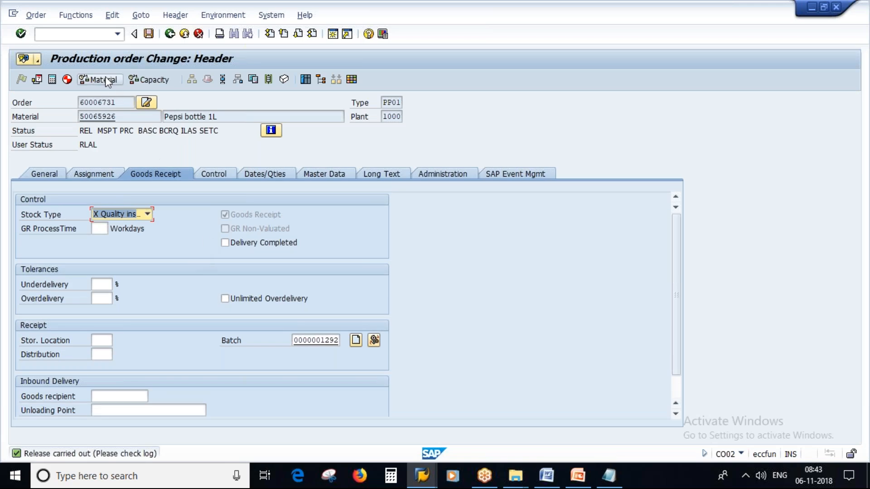
# Check the order's material availability, display the missing parts overview and copy the material number of Empty Bottle - 1 L
pyautogui.click(105, 80)
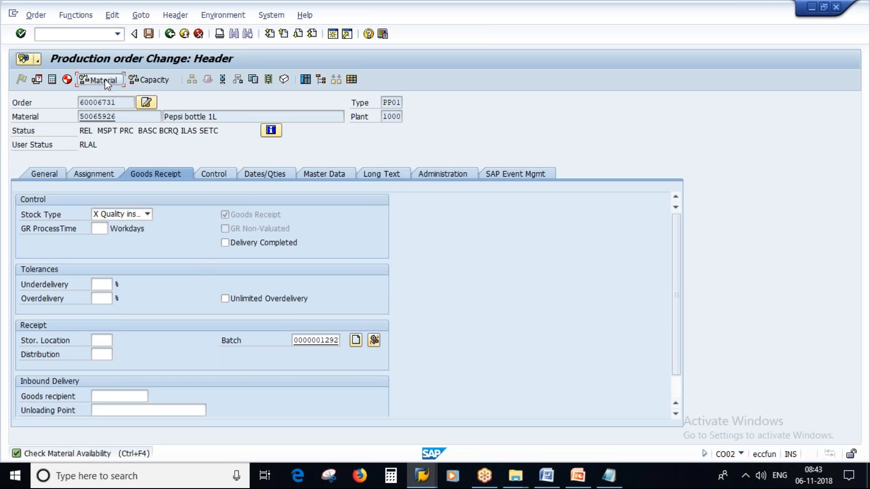
pyautogui.click(282, 219)
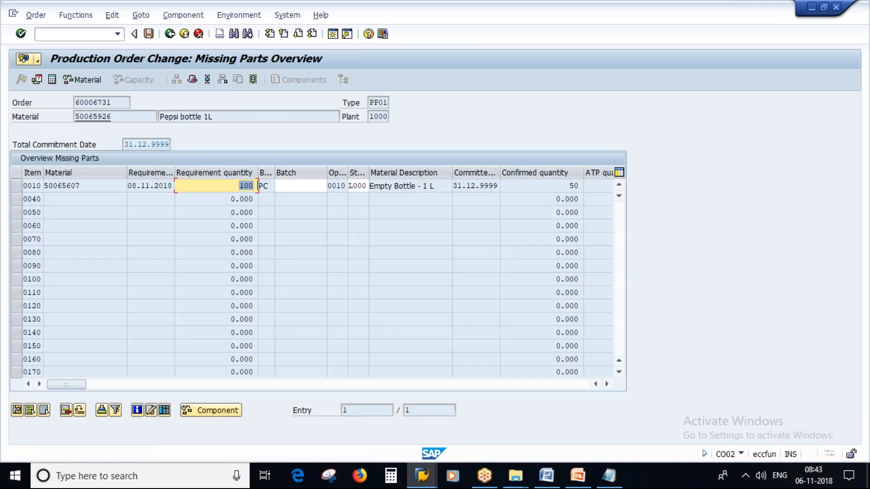
pyautogui.click(89, 186)
pyautogui.hotkey('ctrl', 'c')
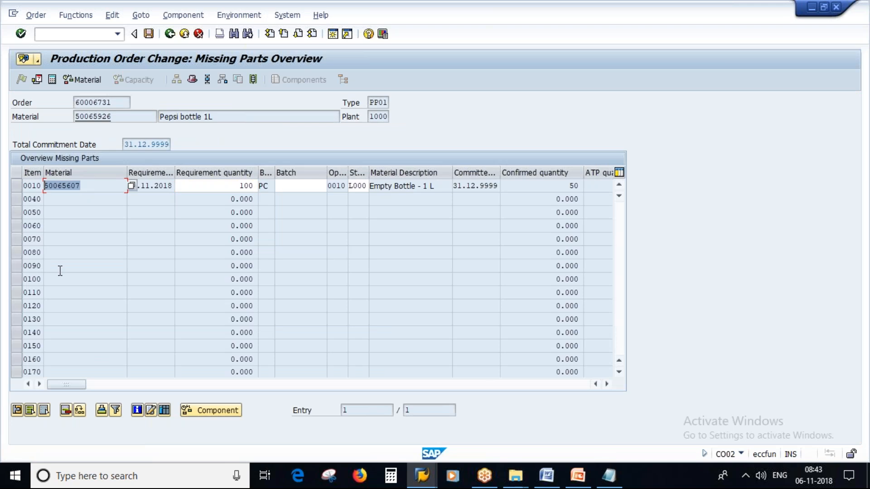
# Save the production order, switch to the reservation display session and return it to the SAP Easy Access screen
pyautogui.click(60, 272)
pyautogui.click(148, 34)
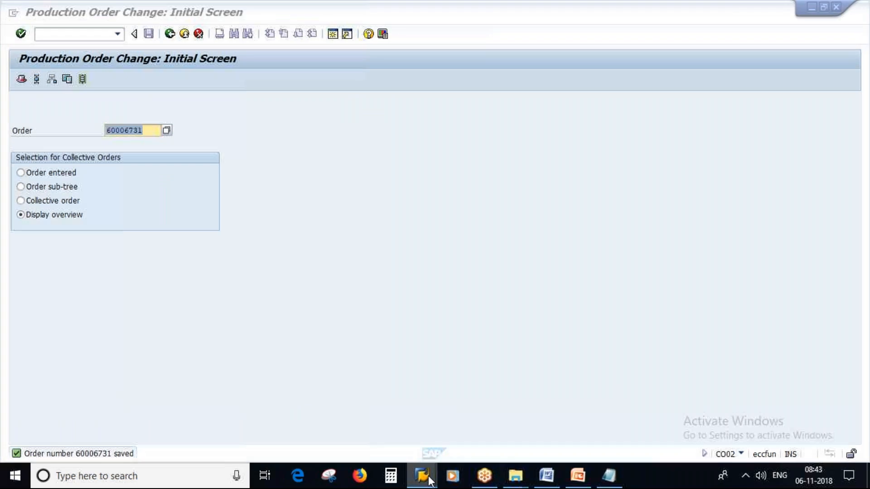
pyautogui.moveTo(429, 479)
pyautogui.click(510, 412)
pyautogui.click(169, 35)
pyautogui.click(170, 34)
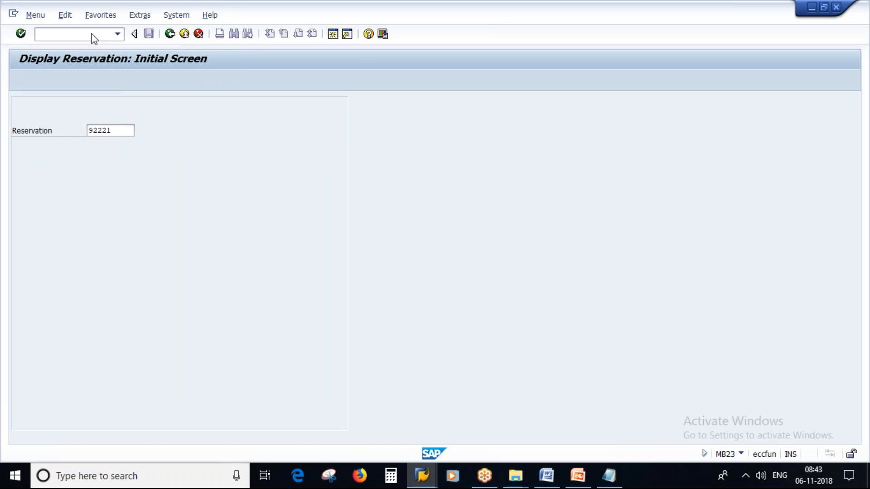
# Start transaction MB1C and set movement type 561 with storage location L000 for the goods receipt items
pyautogui.click(93, 35)
pyautogui.write('MB1C')
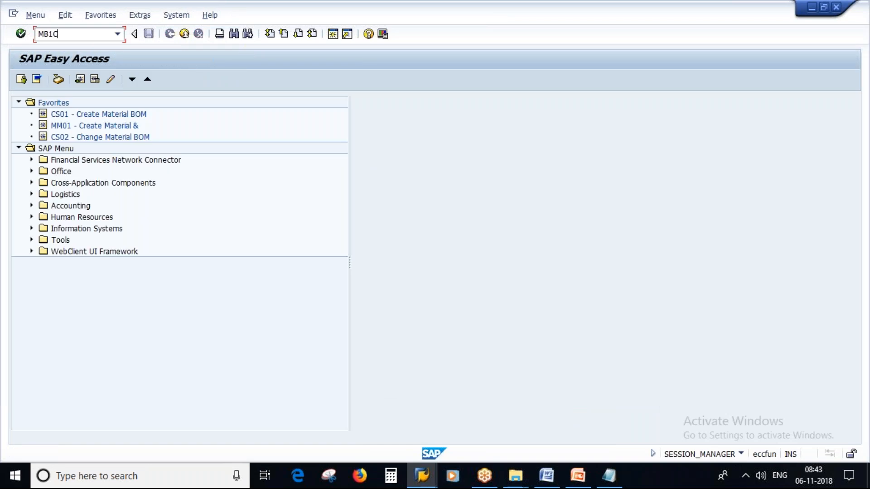
pyautogui.press('Return')
pyautogui.write('561')
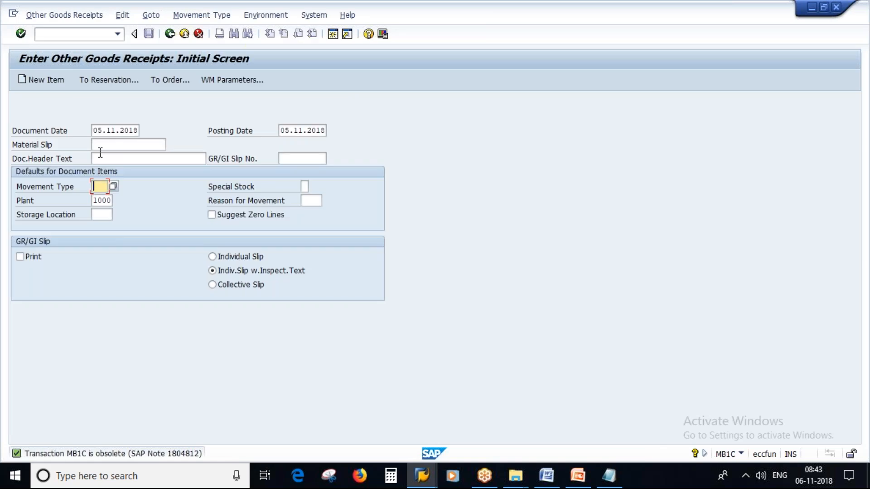
pyautogui.click(100, 214)
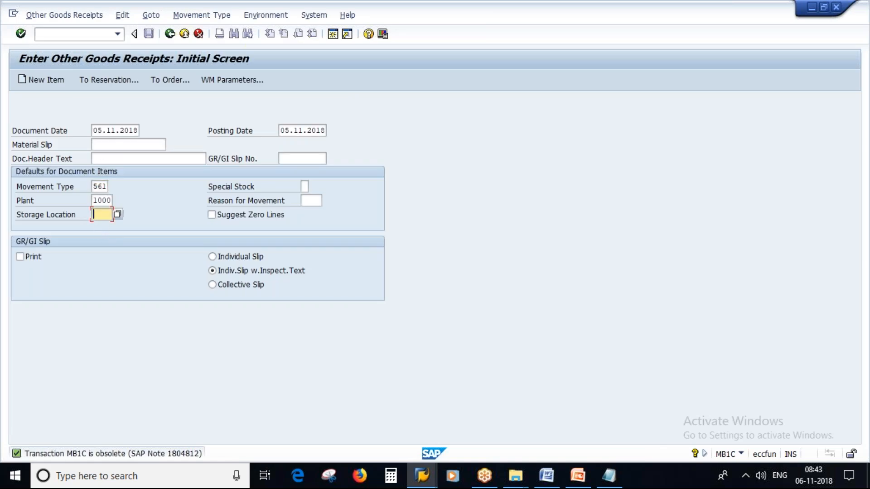
pyautogui.write('1000')
pyautogui.press('Return')
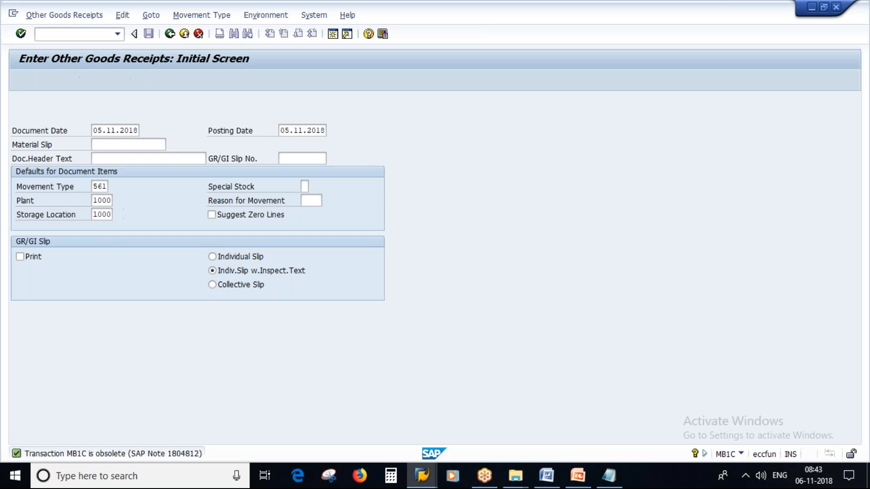
# Enter the copied Empty Bottle - 1 L material with quantity 10000, accept automatic batch numbering and post the goods receipt
pyautogui.hotkey('ctrl', 'v')
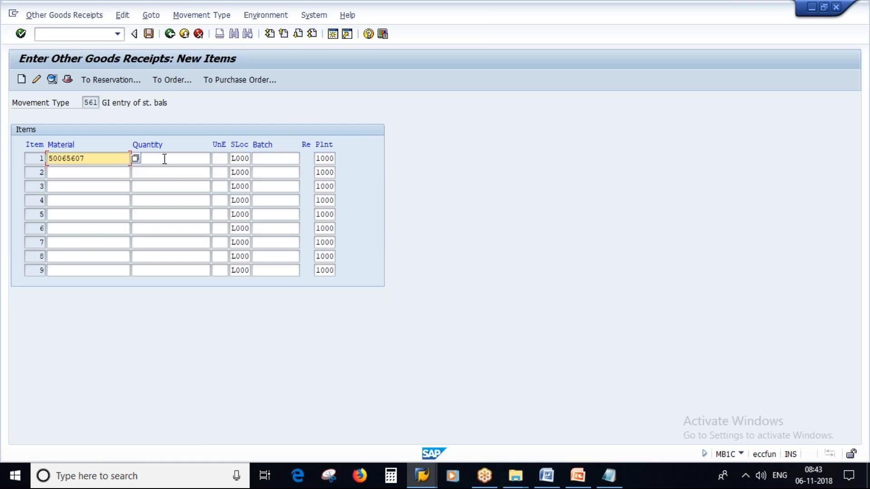
pyautogui.click(162, 158)
pyautogui.write('10000')
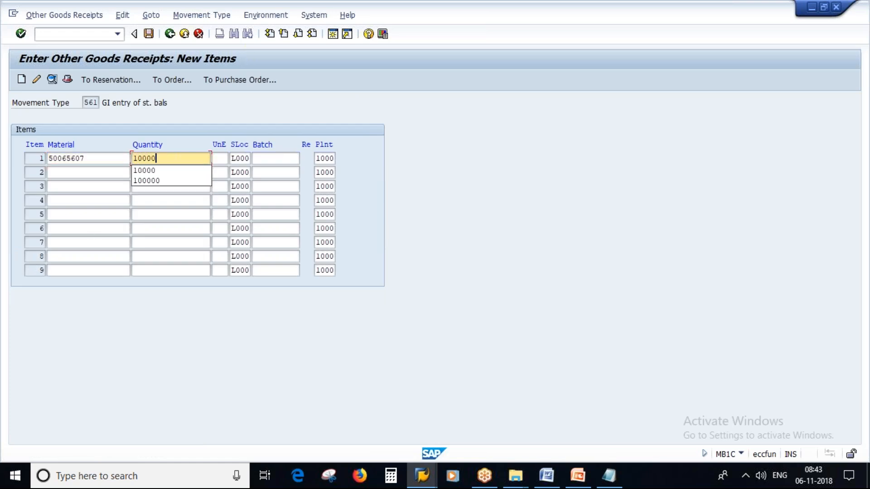
pyautogui.press('Return')
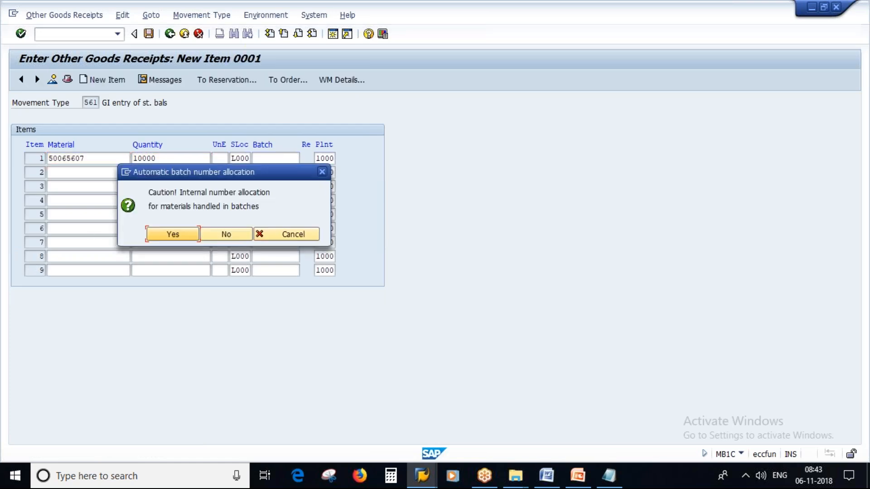
pyautogui.click(172, 235)
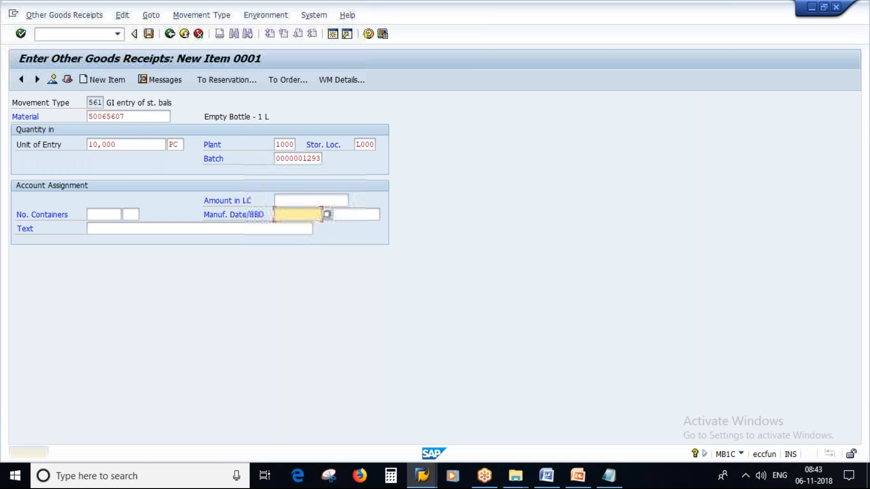
pyautogui.click(148, 34)
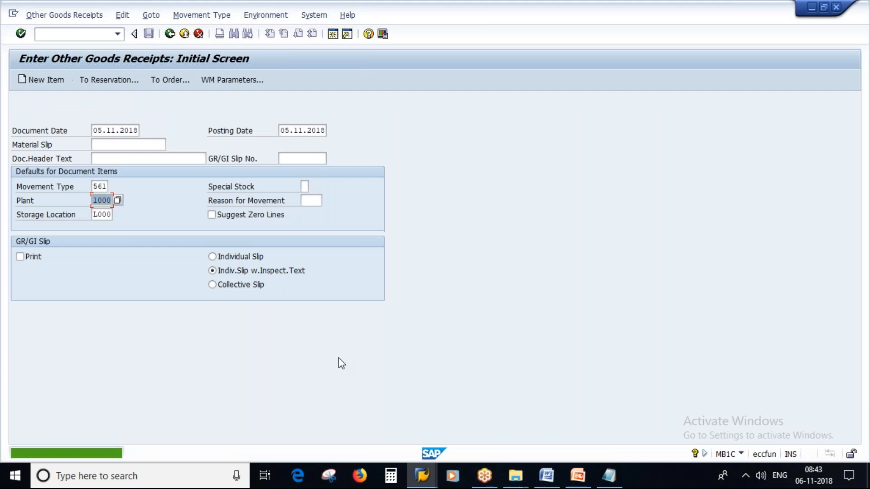
# Reopen the order in the Production Order Change session, check its material availability, then save it and leave the transaction
pyautogui.moveTo(423, 478)
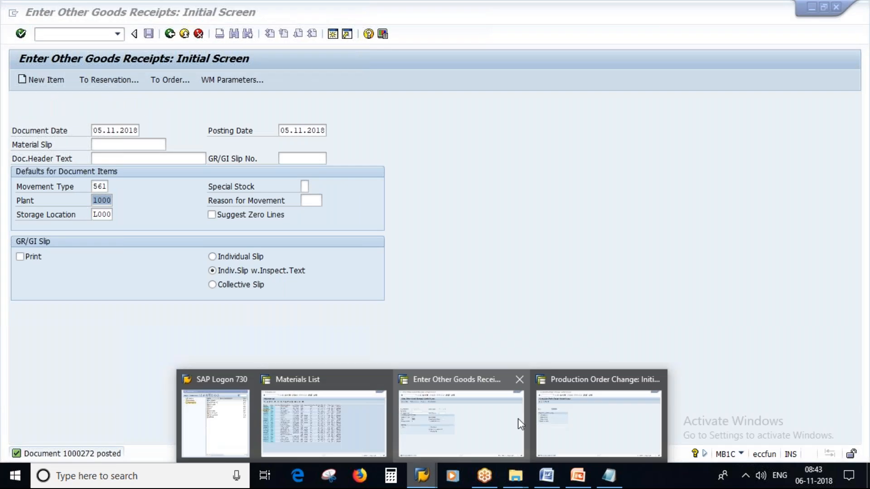
pyautogui.click(544, 422)
pyautogui.press('Return')
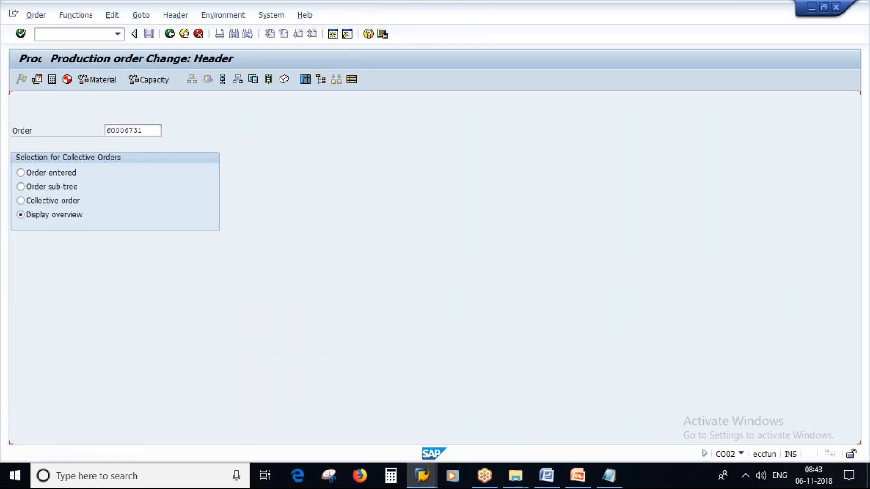
pyautogui.click(103, 80)
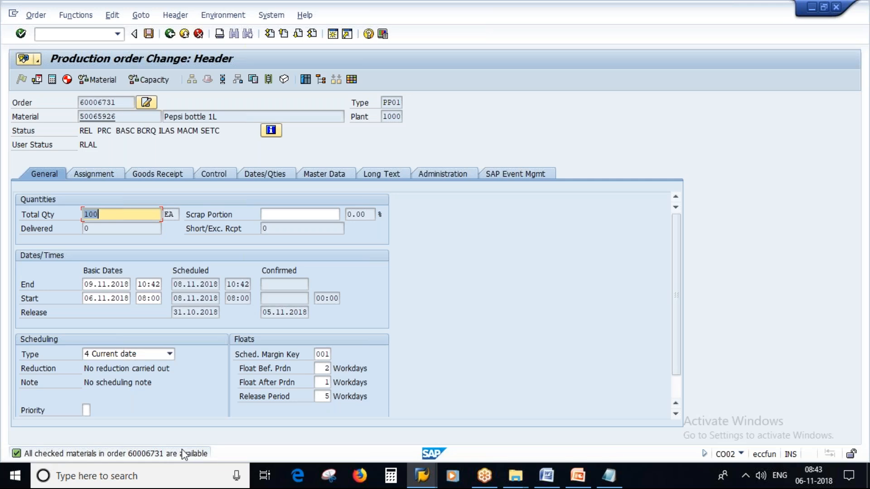
pyautogui.click(150, 34)
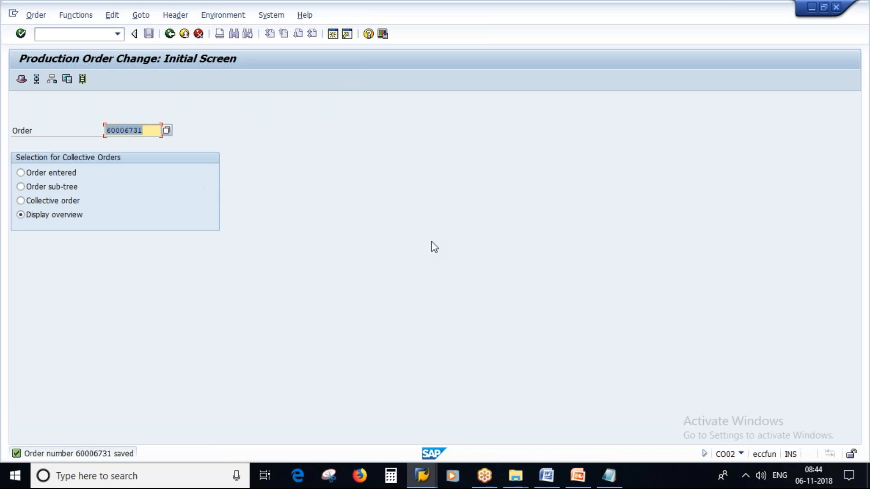
pyautogui.click(169, 33)
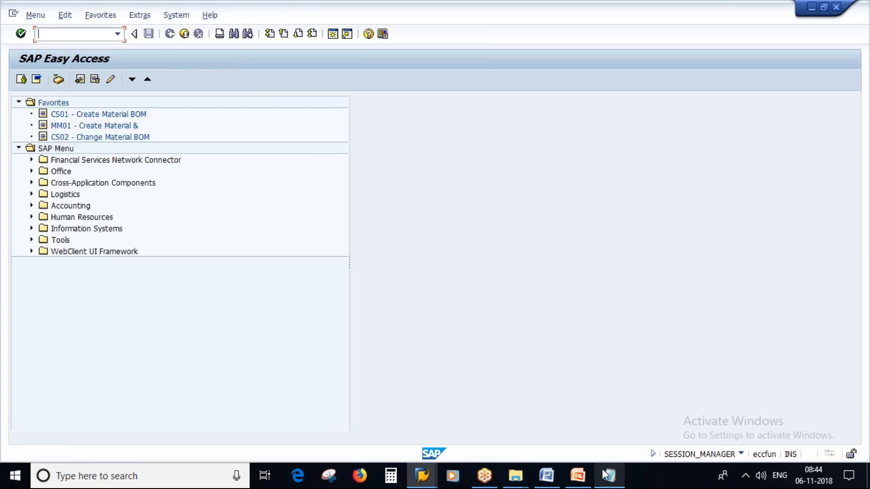
# Switch to Notepad and append "- MIGO, MB31," to the Goods Issue for Production order line
pyautogui.click(605, 475)
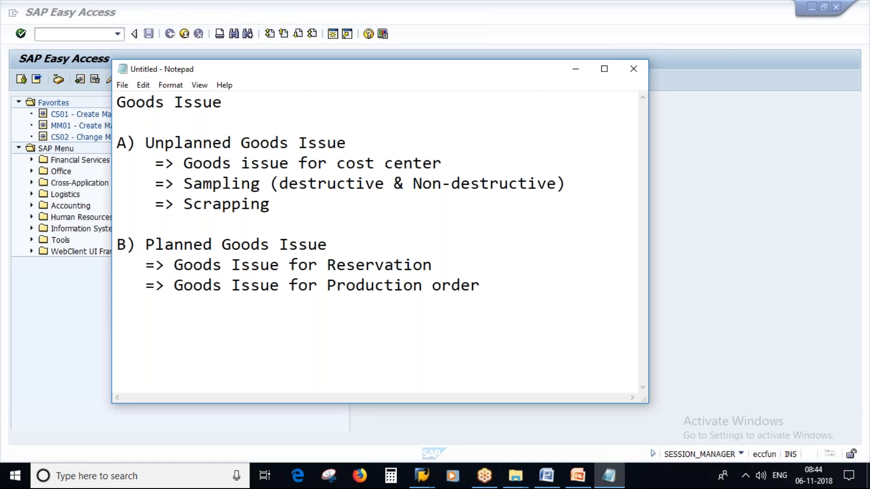
pyautogui.press('capslock')
pyautogui.write('MIG')
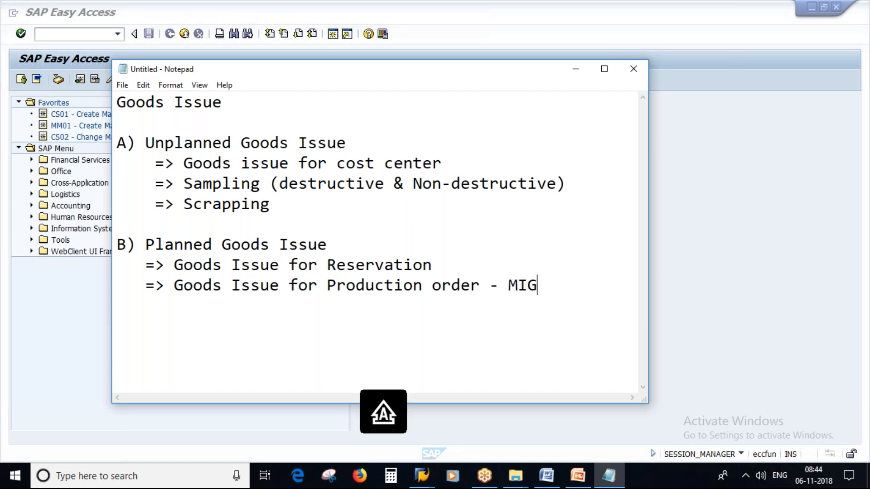
pyautogui.write('O, MB31')
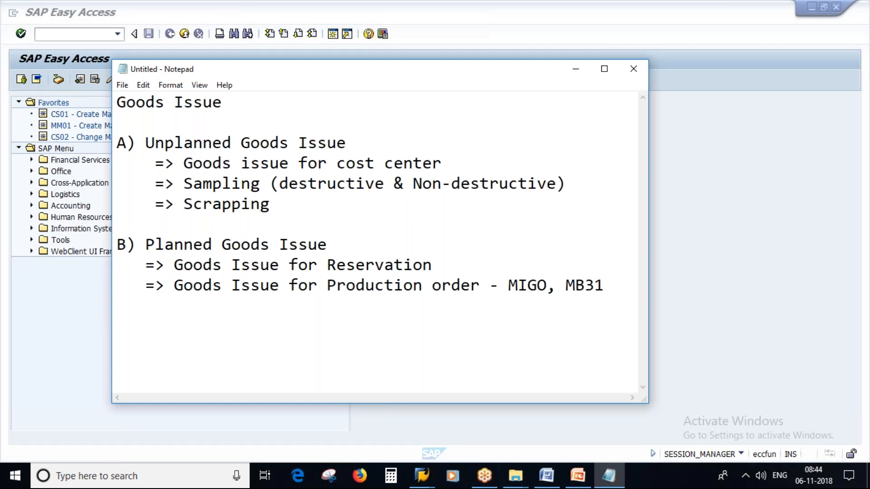
pyautogui.write(',')
# Move the "MIGO, MB31," list to its own indented line in the notes and add "confirmation (backflush)"
pyautogui.click(508, 286)
pyautogui.press('Return')
pyautogui.write('MIGO, MB31,')
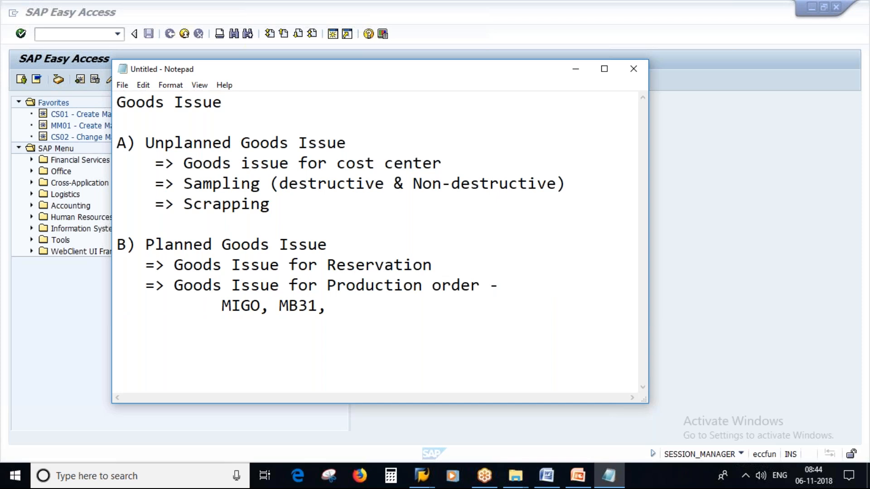
pyautogui.write('confirmation (back')
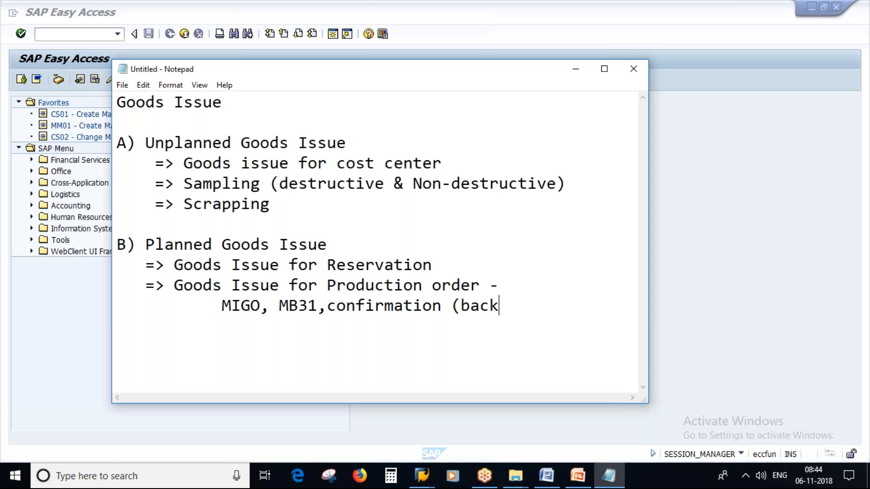
pyautogui.write('flush)')
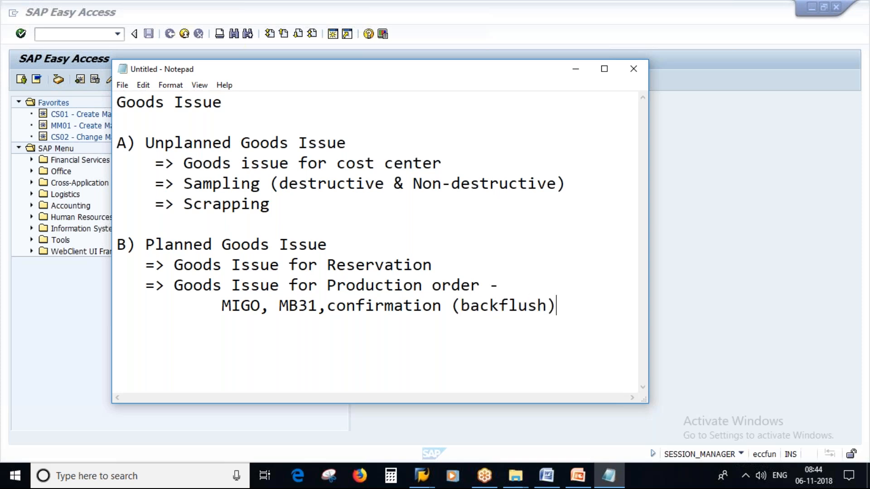
pyautogui.moveTo(221, 306); pyautogui.dragTo(260, 306)
pyautogui.click(262, 336)
# Switch to the SAP Easy Access session, open CO03 to copy the production order number, and leave the transaction
pyautogui.moveTo(422, 475)
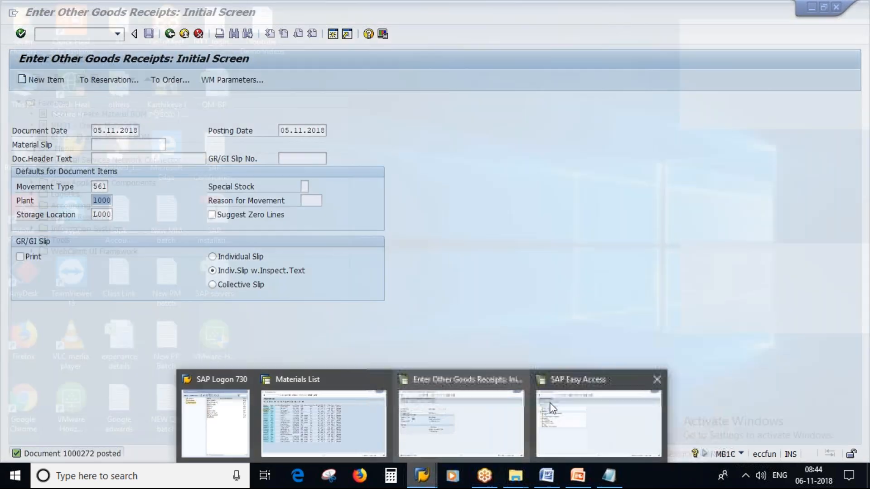
pyautogui.click(548, 409)
pyautogui.write('co03')
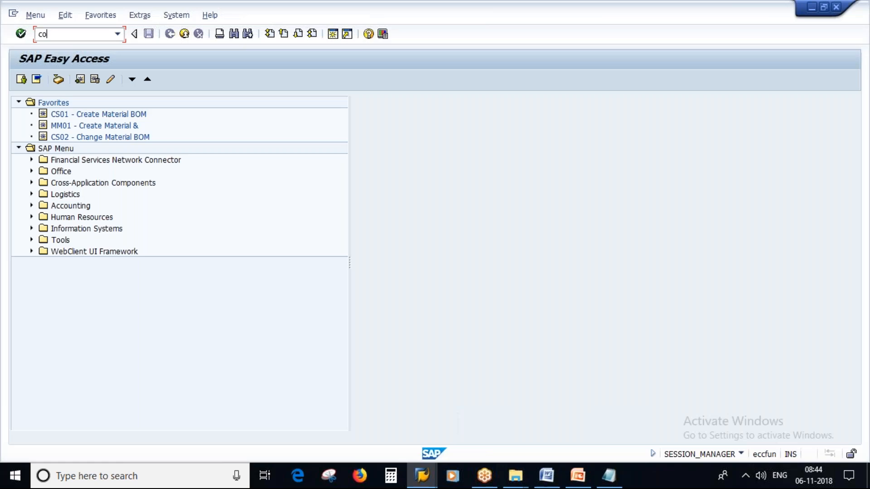
pyautogui.moveTo(150, 130); pyautogui.dragTo(84, 129)
pyautogui.hotkey('ctrl', 'c')
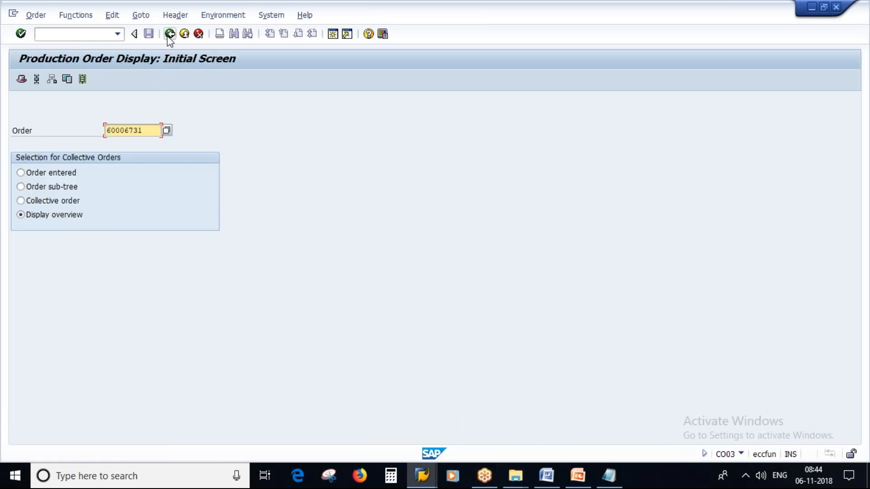
pyautogui.click(170, 34)
# Start transaction MIGO and set it to A07 Goods Issue with reference R08 Order
pyautogui.write('migo')
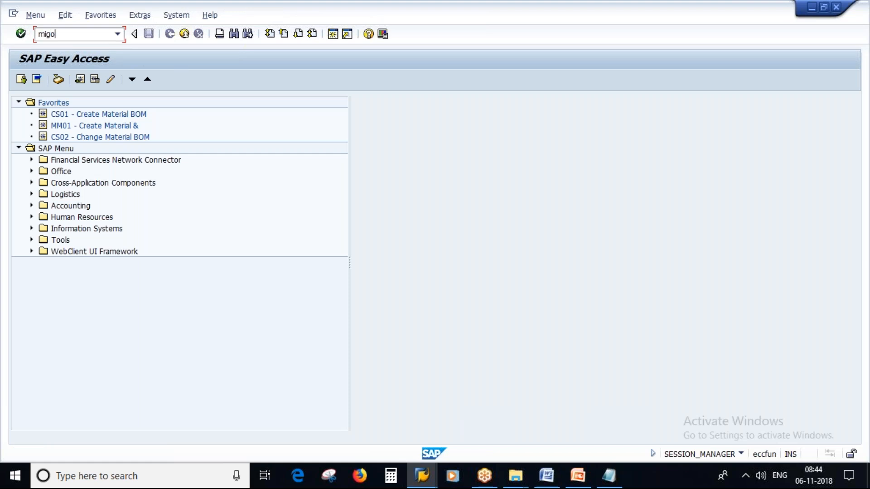
pyautogui.press('Return')
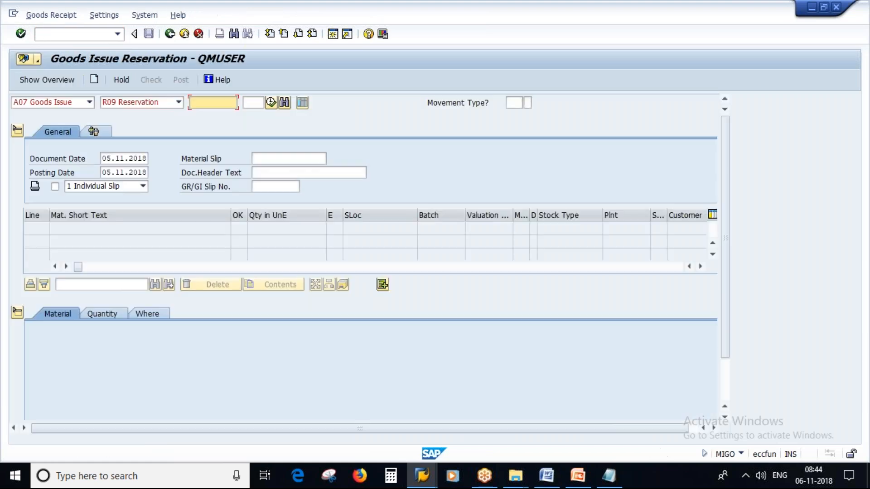
pyautogui.click(90, 103)
pyautogui.click(104, 110)
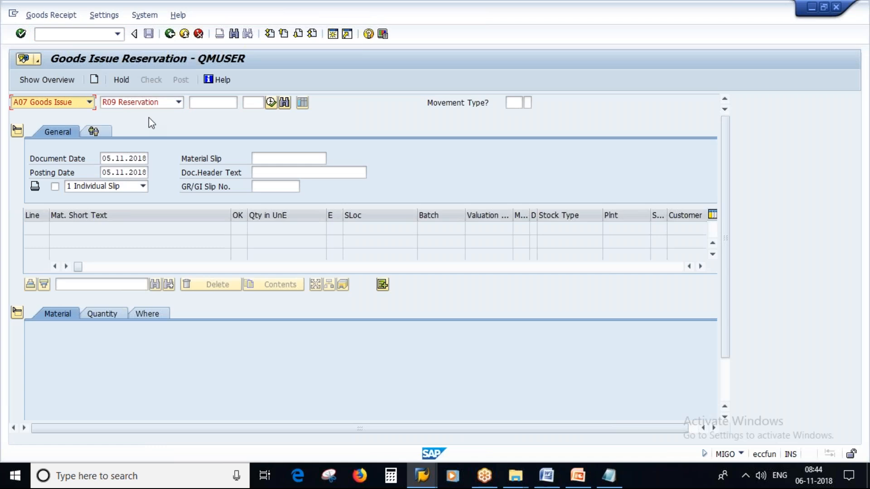
pyautogui.click(179, 102)
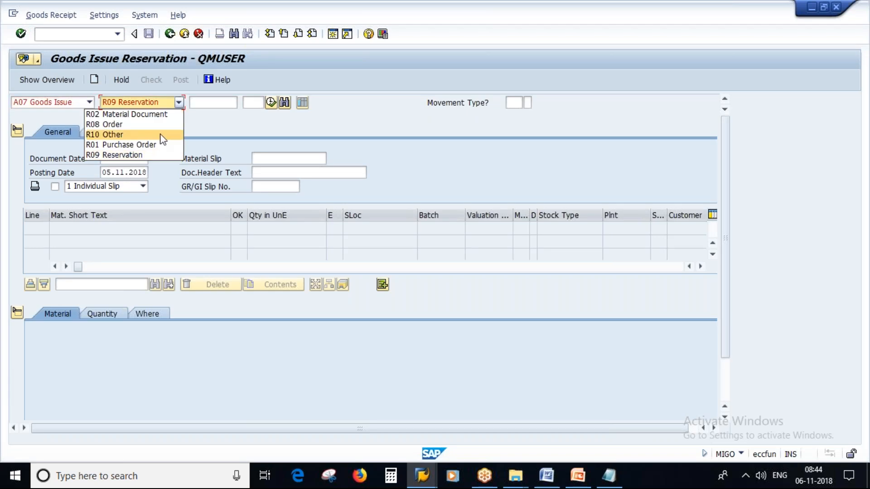
pyautogui.click(129, 127)
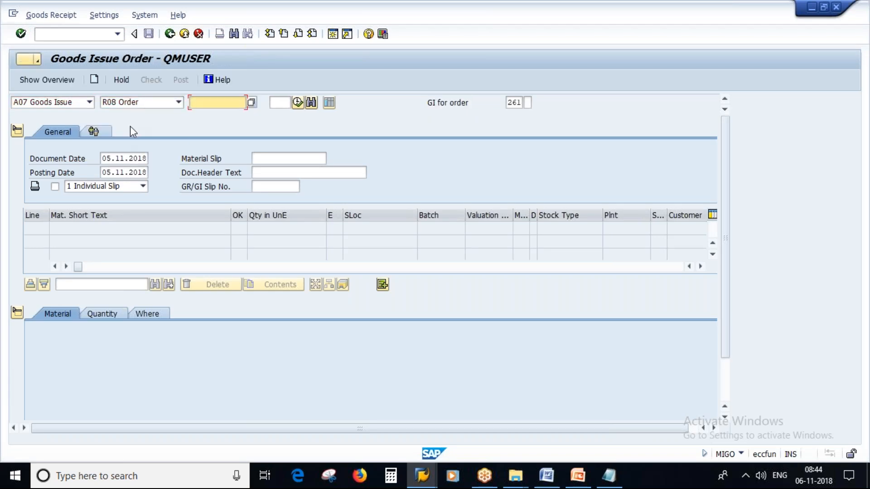
# Try to load the copied production order's items for a goods issue with movement type 261
pyautogui.doubleClick(507, 102)
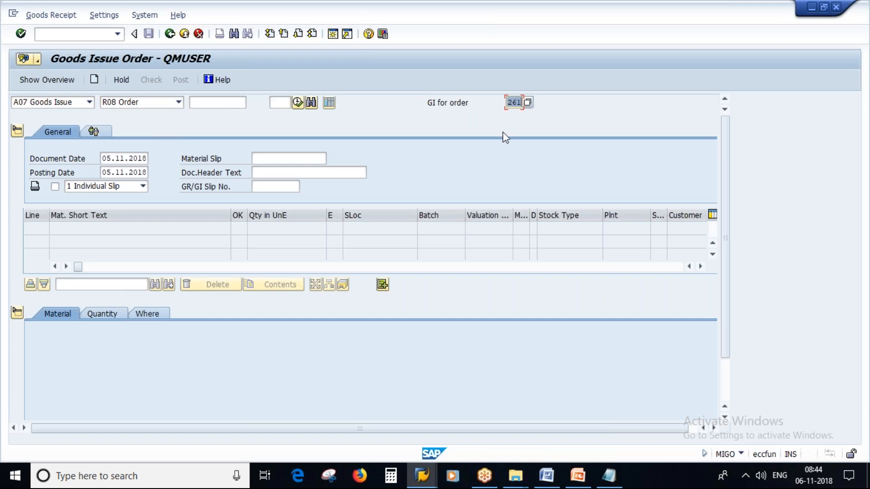
pyautogui.click(211, 103)
pyautogui.hotkey('ctrl', 'v')
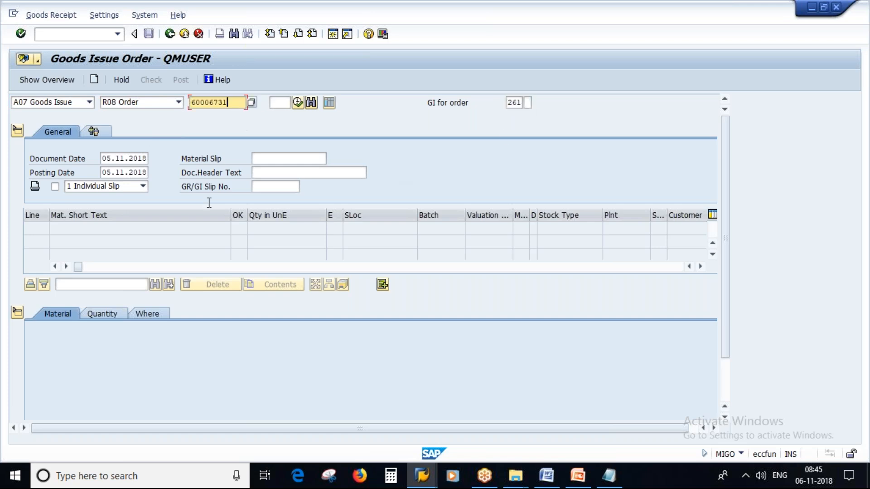
pyautogui.press('Return')
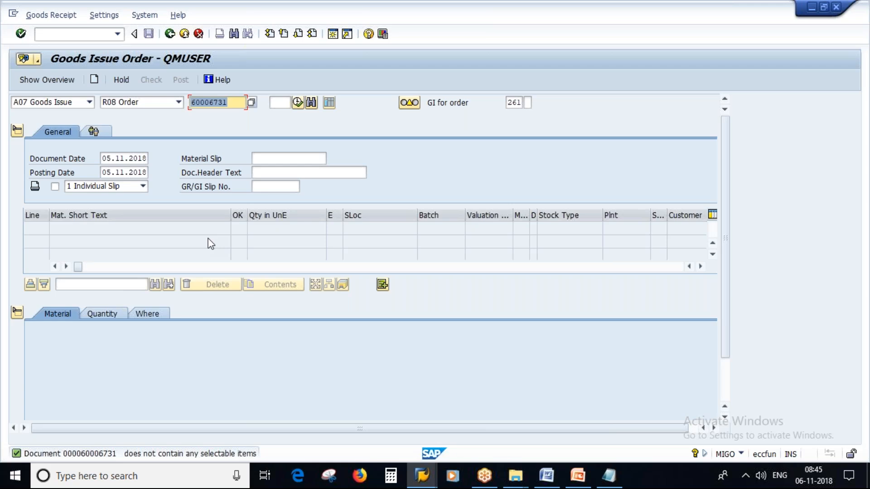
# Open the production order for change in CO02 and display its component overview
pyautogui.hotkey('alt', 'Tab')
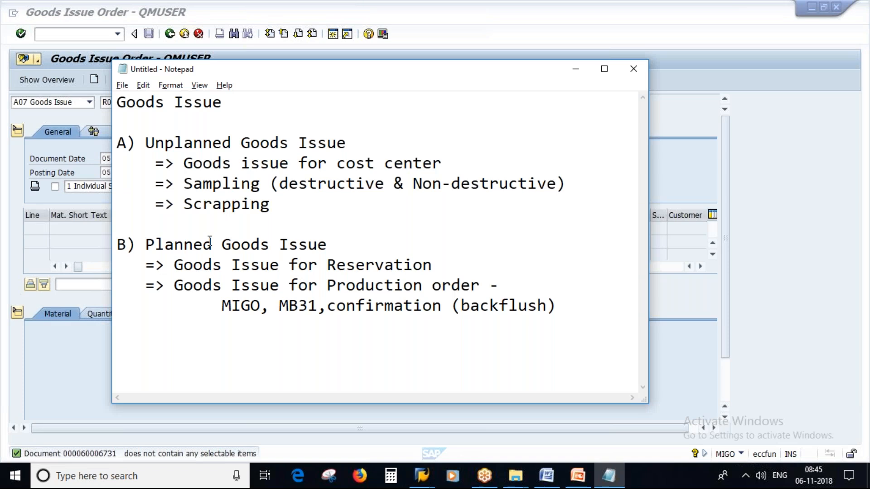
pyautogui.hotkey('alt', 'Tab')
pyautogui.click(60, 35)
pyautogui.write('/nco')
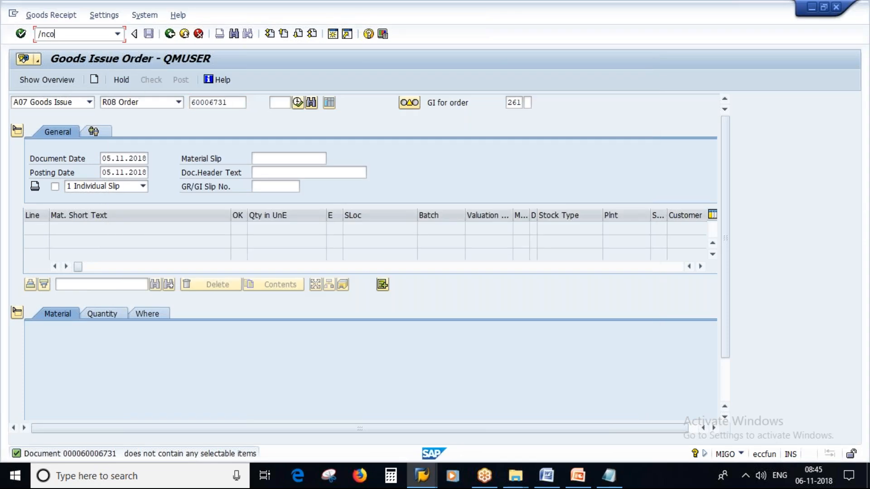
pyautogui.write('02')
pyautogui.press('Return')
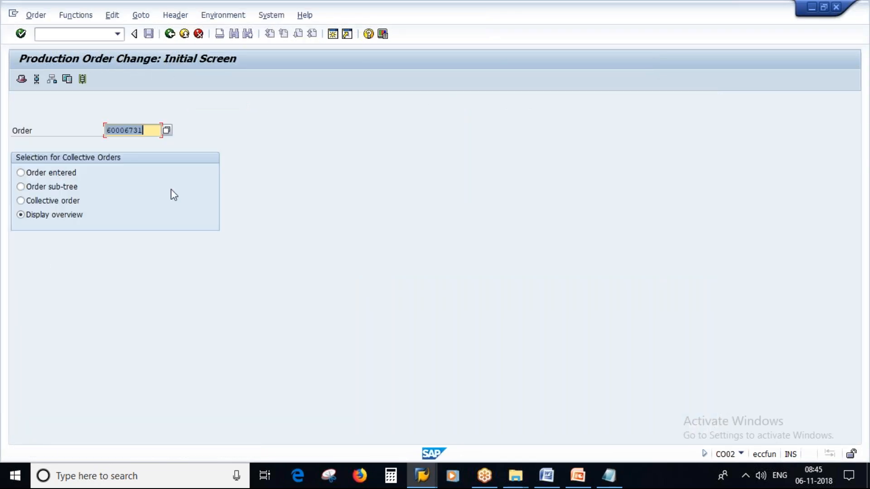
pyautogui.press('Return')
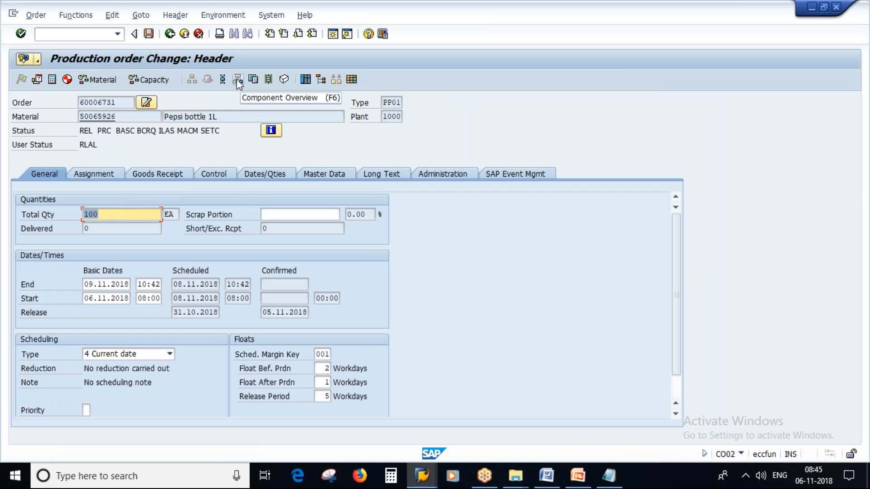
pyautogui.click(237, 79)
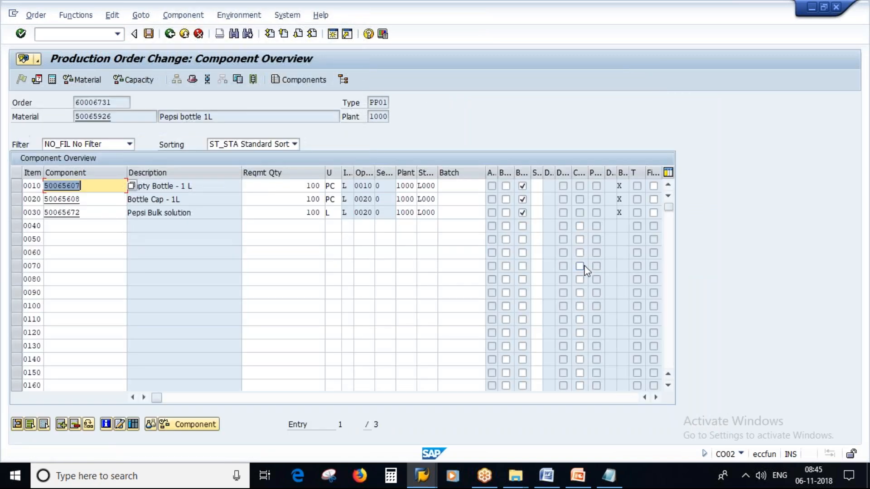
# Clear the backflush indicator for Empty Bottle - 1 L, Bottle Cap - 1L and Pepsi Bulk solution, and save the order
pyautogui.click(524, 202)
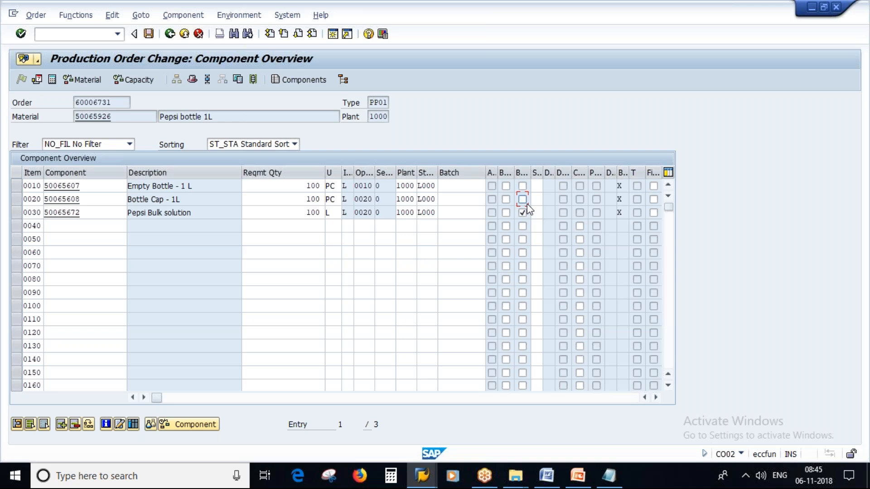
pyautogui.click(149, 34)
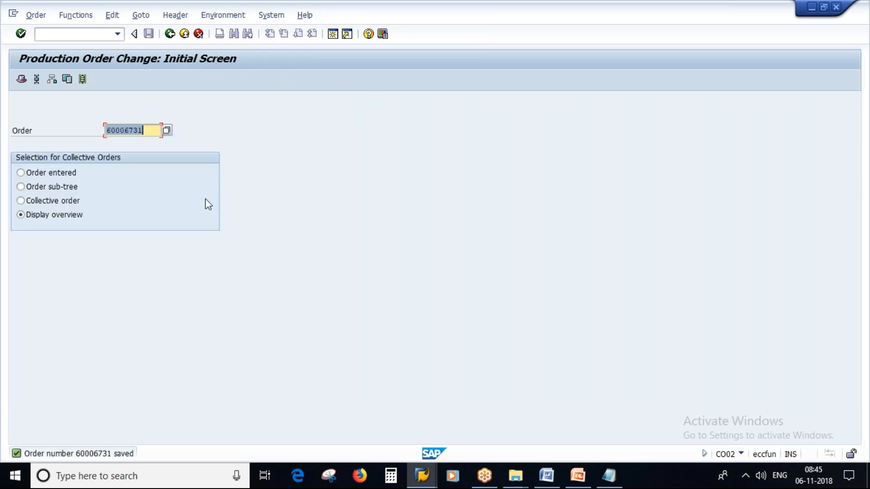
pyautogui.hotkey('alt', 'Tab')
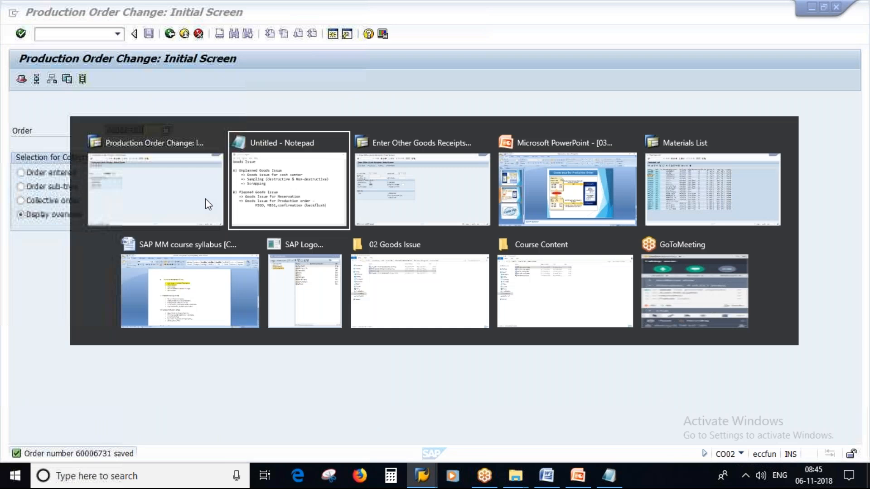
pyautogui.click(205, 198)
# Leave CO02 and start MIGO with A07 Goods Issue and reference R08 Order
pyautogui.click(170, 33)
pyautogui.write('migo')
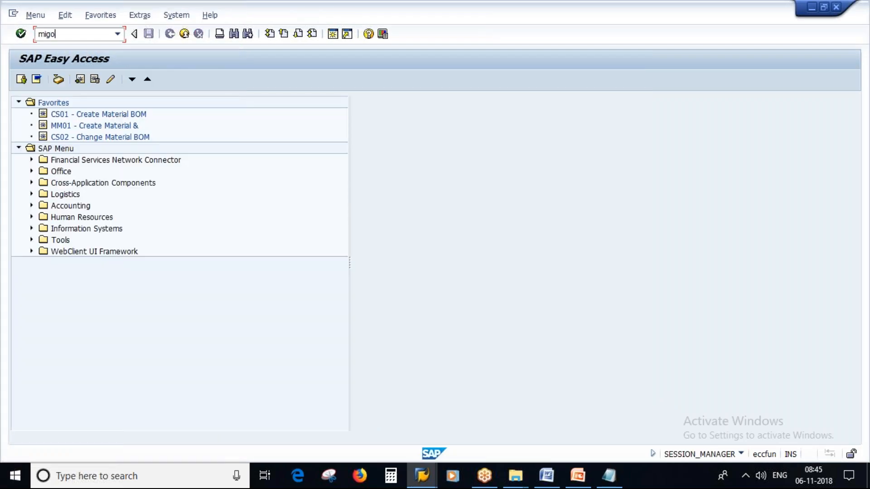
pyautogui.press('Return')
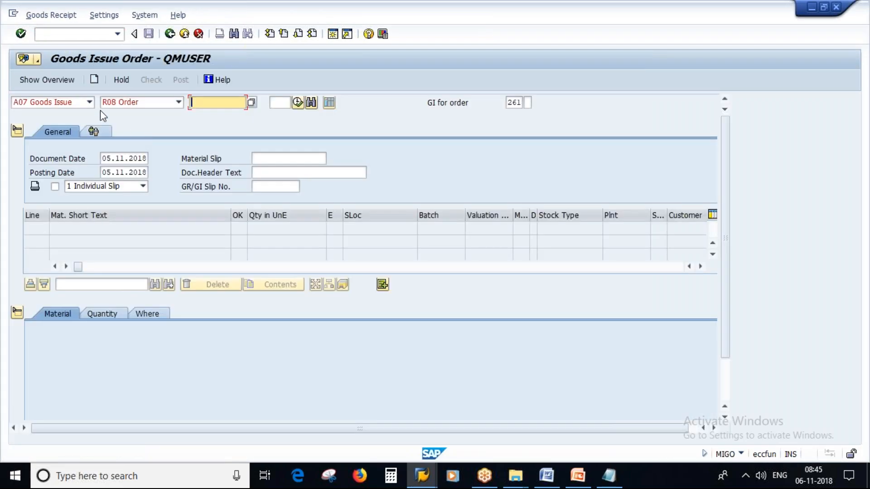
pyautogui.click(89, 102)
pyautogui.click(50, 111)
pyautogui.click(179, 102)
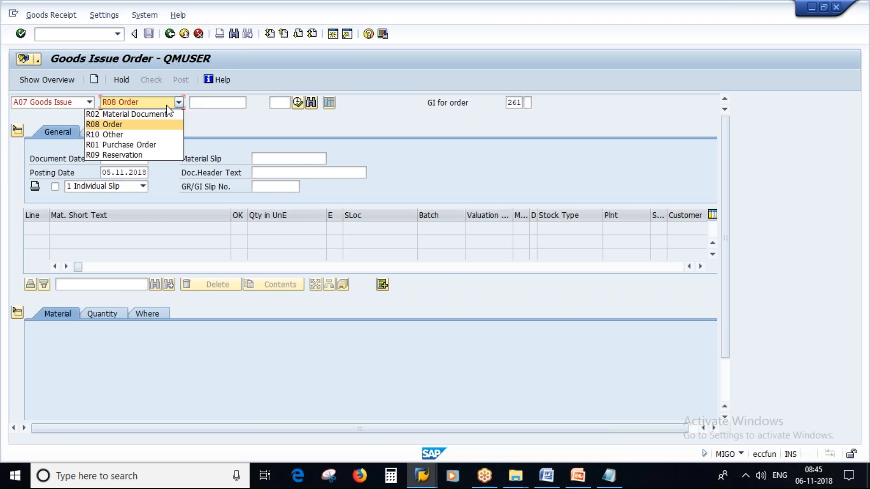
pyautogui.click(116, 125)
# Load the production order's components for movement type 261 and collapse the item detail data
pyautogui.click(195, 102)
pyautogui.write('60006731')
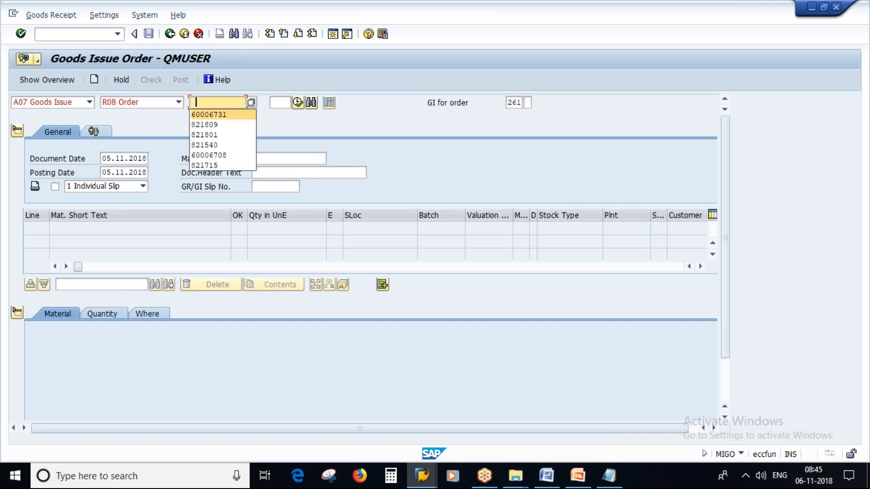
pyautogui.press('Return')
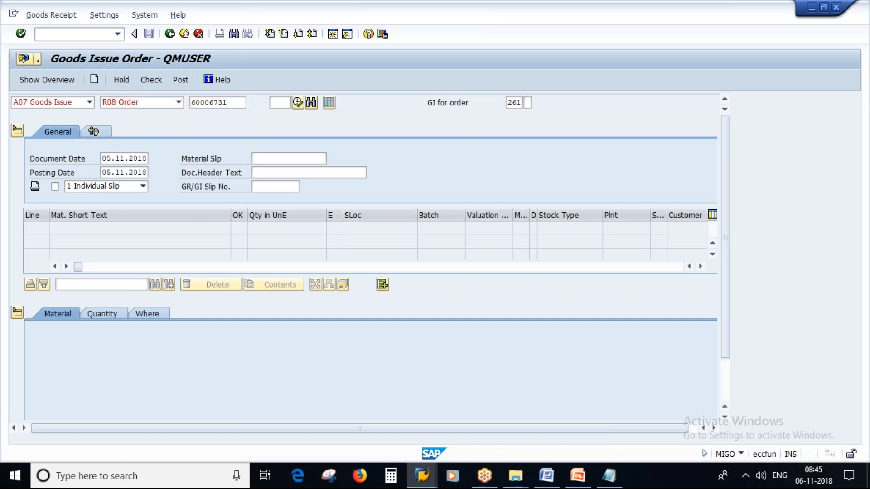
pyautogui.click(16, 312)
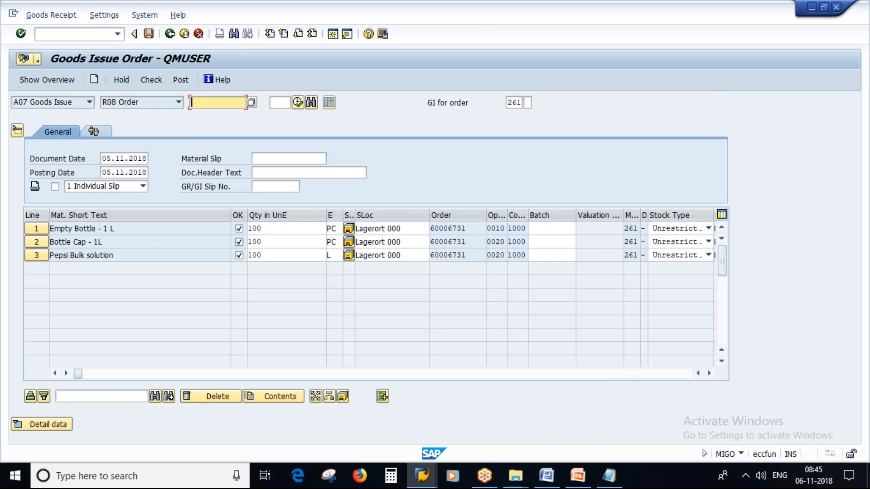
pyautogui.click(552, 228)
pyautogui.click(541, 242)
pyautogui.click(542, 255)
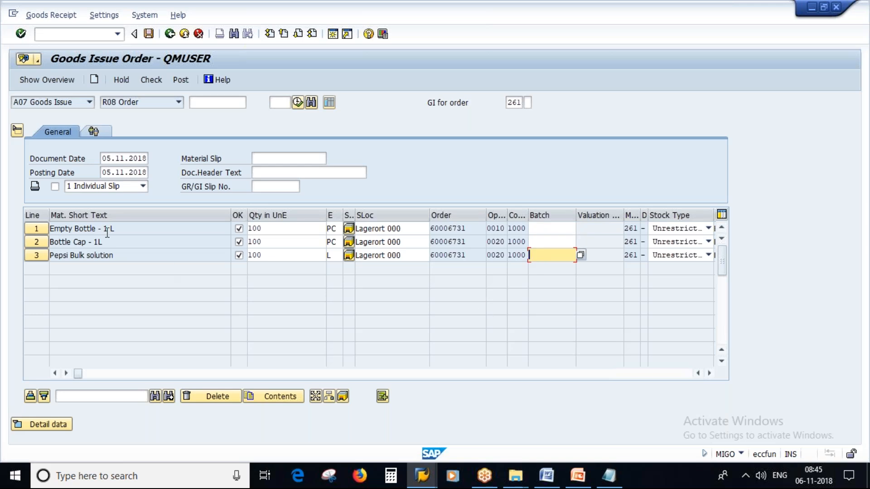
pyautogui.click(422, 479)
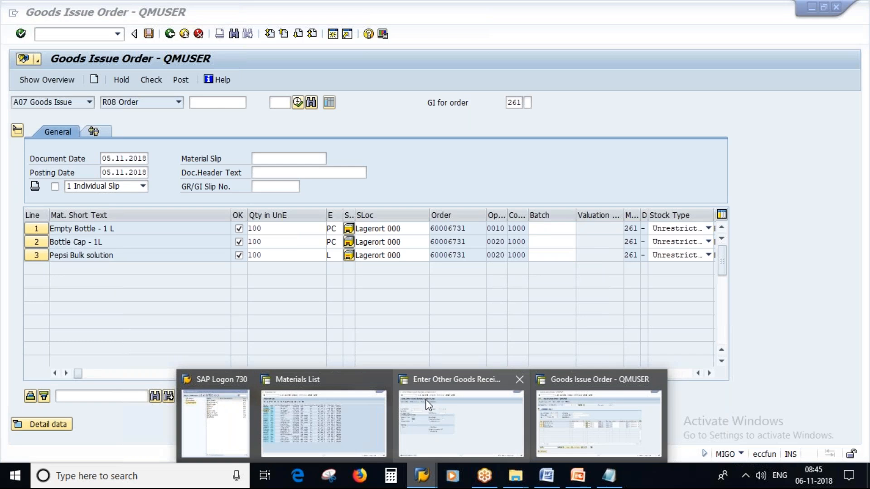
pyautogui.click(462, 410)
pyautogui.click(170, 34)
pyautogui.write('cs0')
pyautogui.press('Return')
pyautogui.press('Tab')
pyautogui.press('Tab')
pyautogui.press('Return')
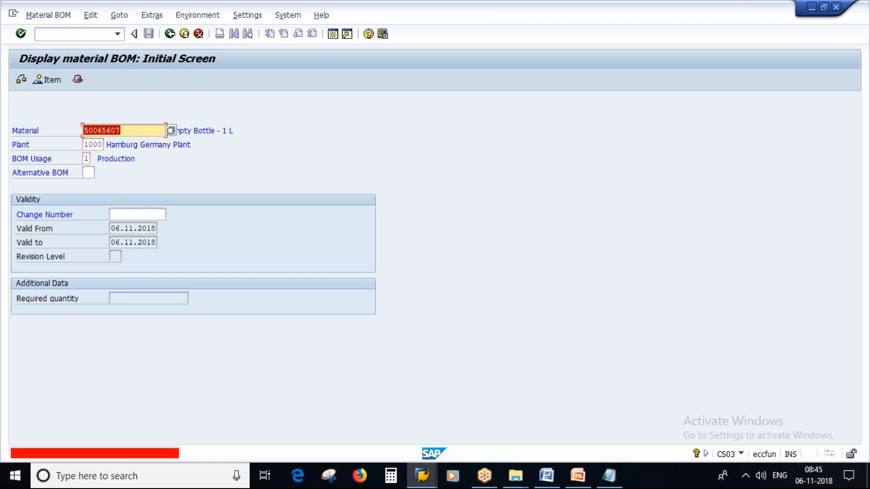
pyautogui.hotkey('alt', 'Tab')
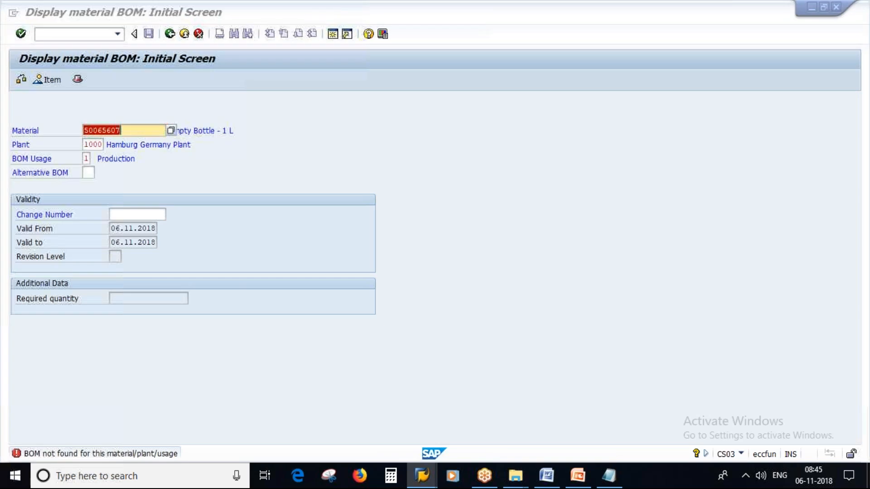
pyautogui.hotkey('alt', 'Tab')
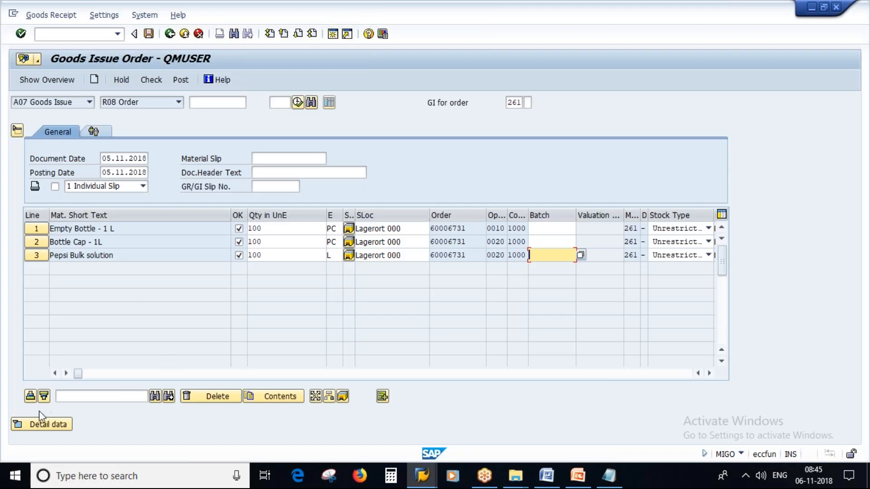
# Copy the Empty Bottle - 1 L material number from its item details and exit CS03 in the other session
pyautogui.click(42, 230)
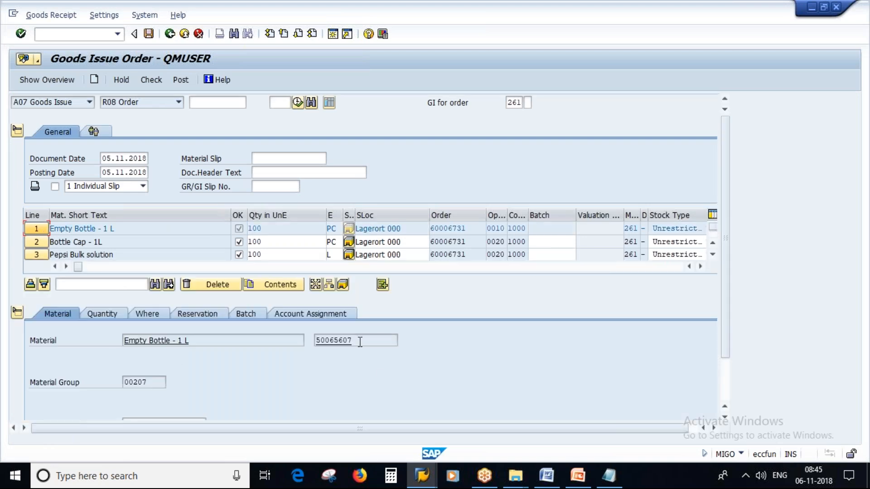
pyautogui.moveTo(360, 342); pyautogui.dragTo(275, 342)
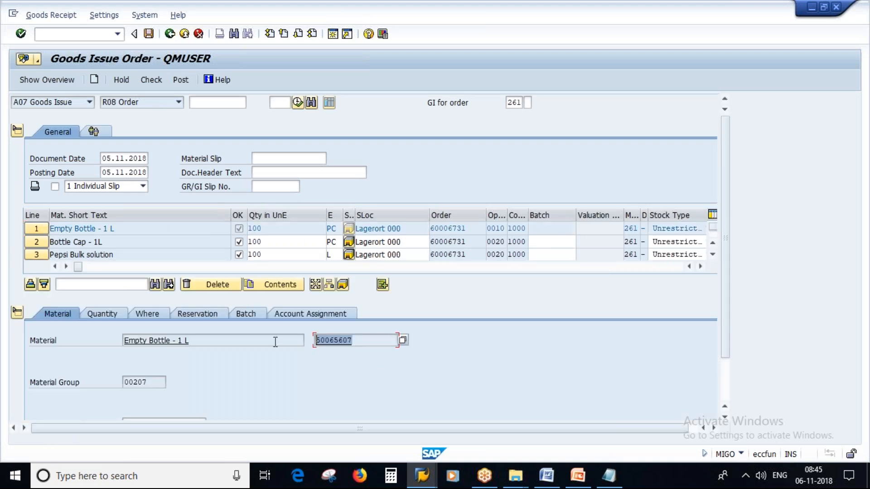
pyautogui.click(417, 477)
pyautogui.click(385, 419)
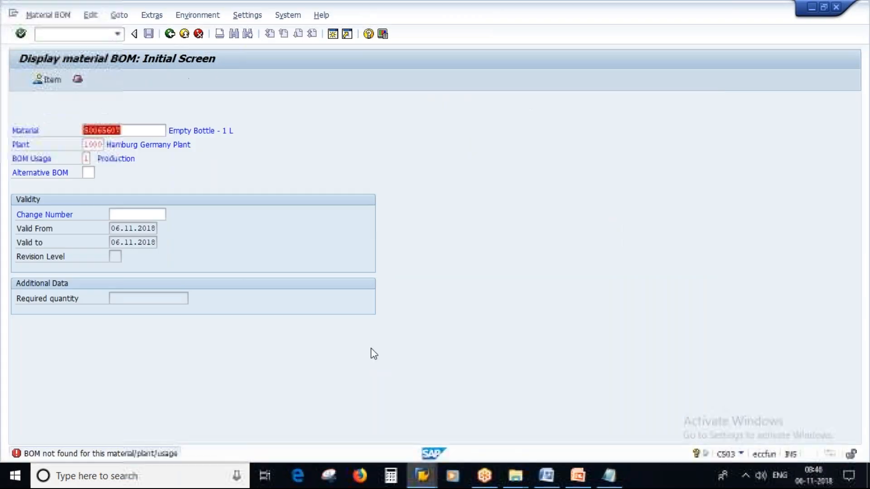
pyautogui.click(170, 35)
# Run the MMBE stock overview for the copied material in plant 1000 with the storage location left blank
pyautogui.click(90, 35)
pyautogui.write('m')
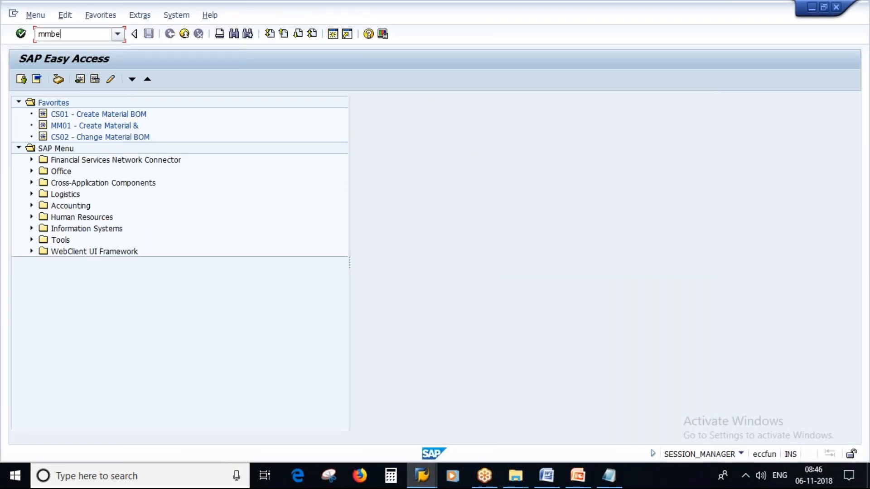
pyautogui.write('mbe')
pyautogui.press('Return')
pyautogui.press('Tab')
pyautogui.press('Tab')
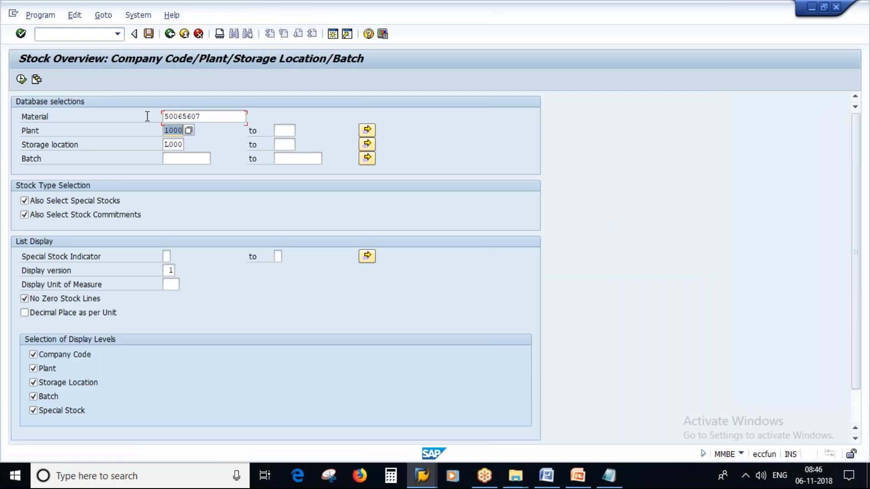
pyautogui.doubleClick(167, 146)
pyautogui.press('BackSpace')
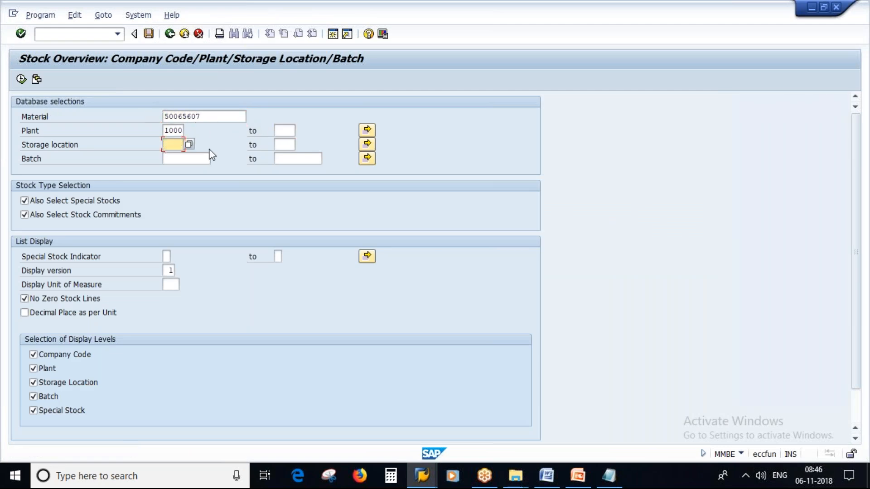
pyautogui.click(21, 80)
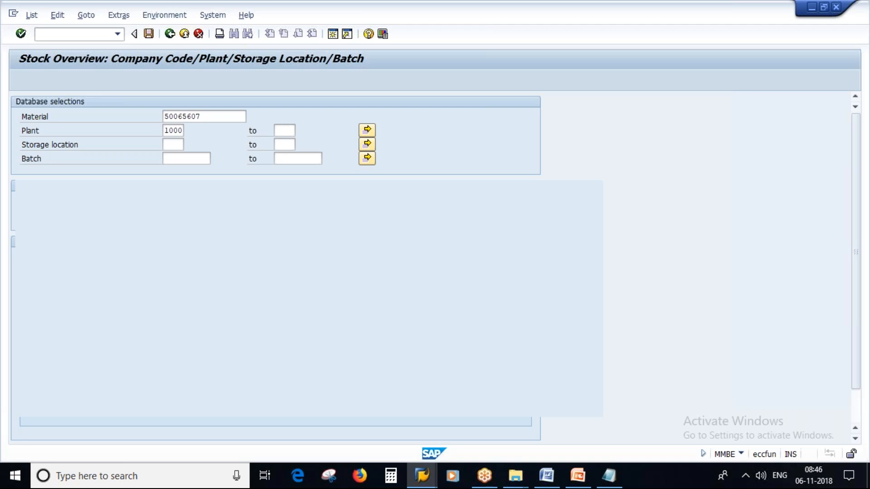
pyautogui.click(121, 312)
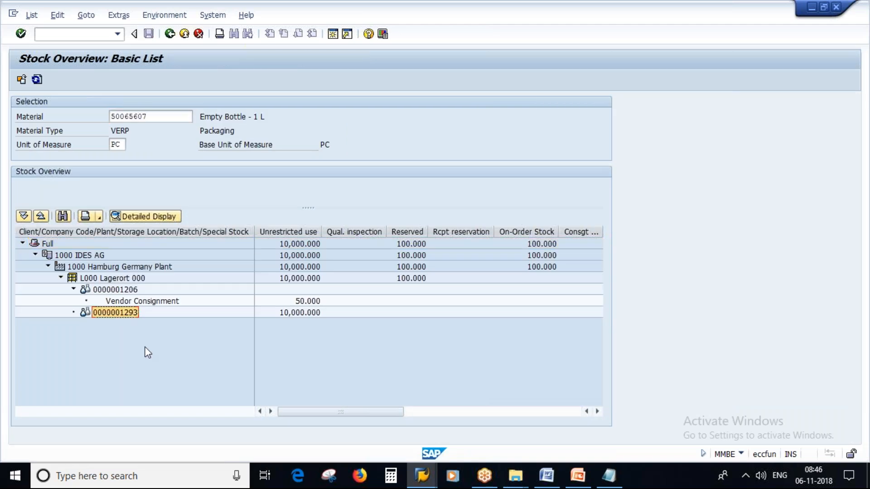
pyautogui.hotkey('alt', 'Tab')
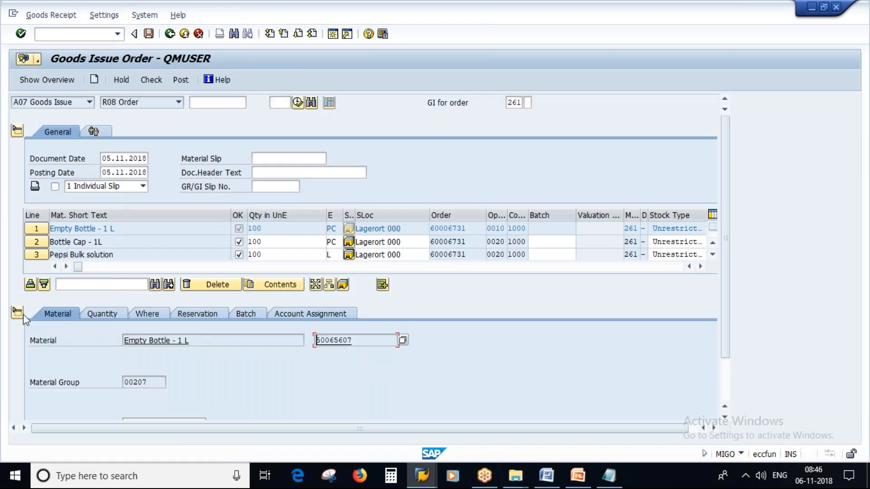
pyautogui.click(20, 313)
pyautogui.click(546, 227)
pyautogui.hotkey('ctrl', 'v')
pyautogui.doubleClick(542, 225)
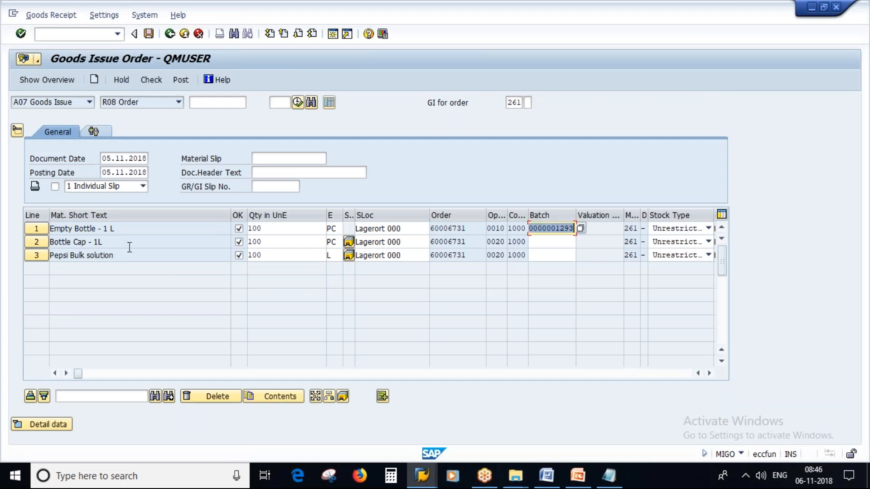
# Copy the Bottle Cap - 1L material number from its item details and display its stock overview in MMBE
pyautogui.click(35, 242)
pyautogui.moveTo(355, 339); pyautogui.dragTo(273, 339)
pyautogui.hotkey('ctrl', 'c')
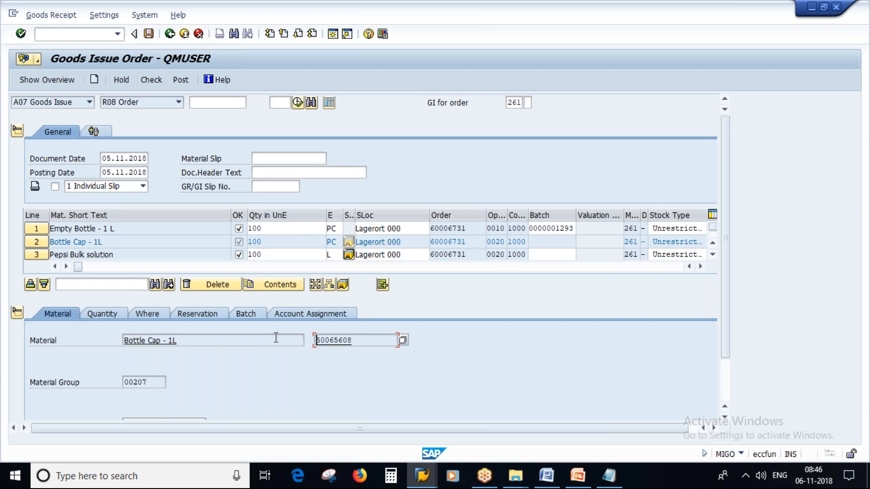
pyautogui.hotkey('alt', 'Tab')
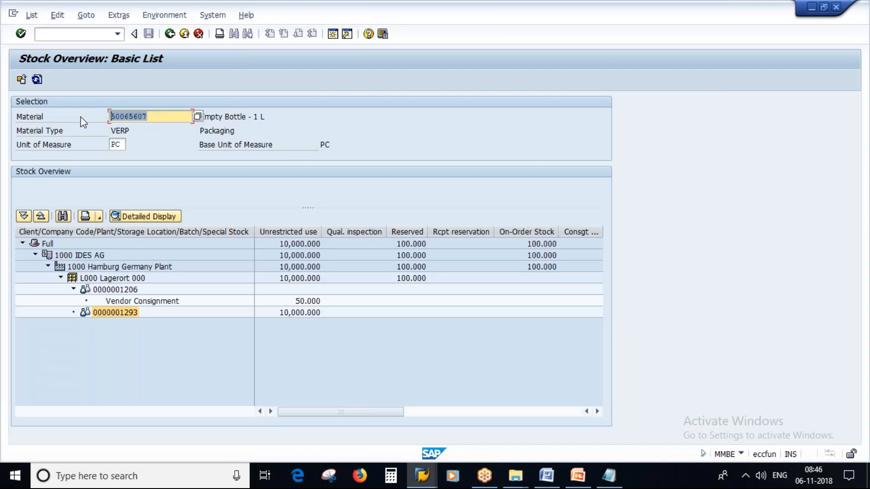
pyautogui.hotkey('ctrl', 'v')
pyautogui.click(21, 80)
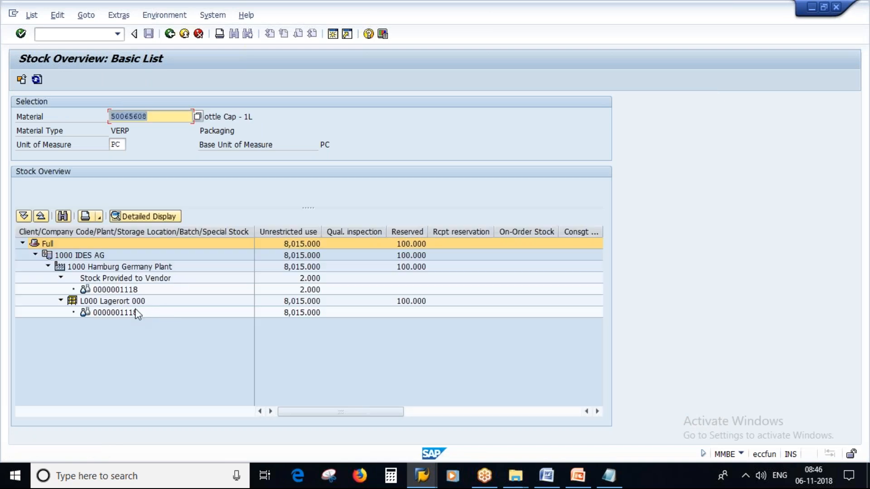
pyautogui.click(115, 313)
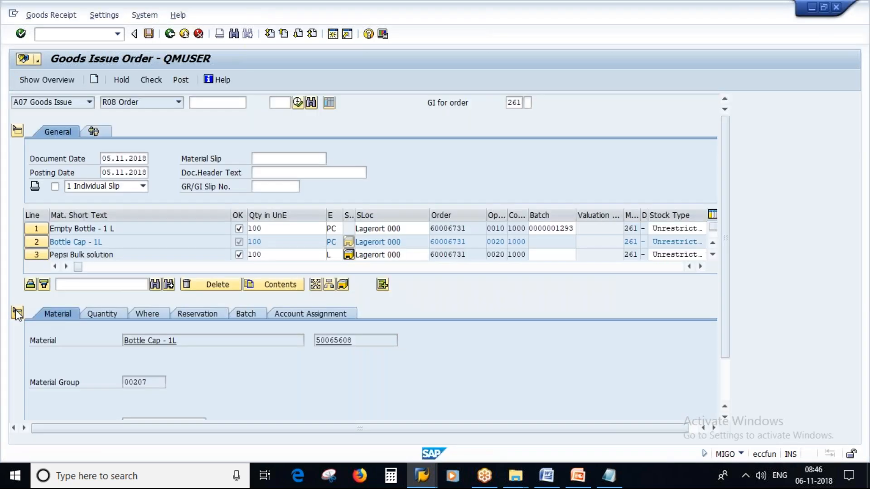
pyautogui.click(546, 241)
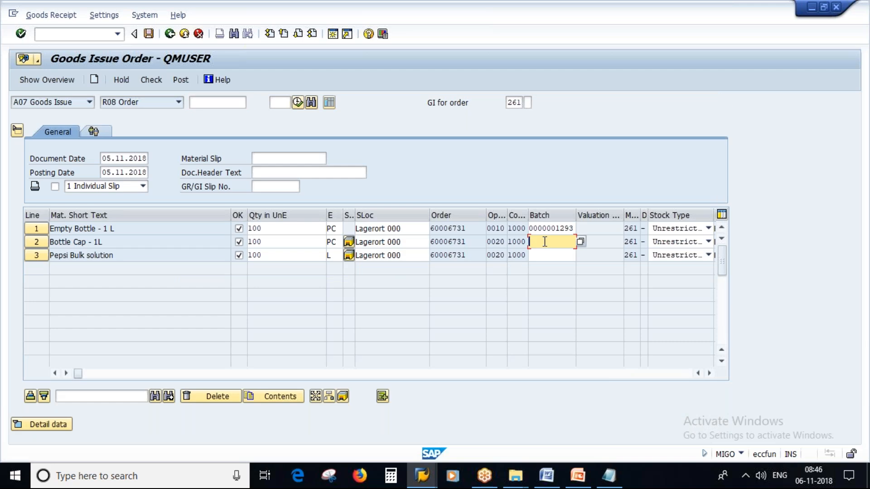
pyautogui.hotkey('ctrl', 'v')
pyautogui.press('Return')
# Copy the Pepsi Bulk solution material number from its item details and display its stock overview in MMBE
pyautogui.click(38, 256)
pyautogui.moveTo(358, 340); pyautogui.dragTo(283, 338)
pyautogui.hotkey('ctrl', 'c')
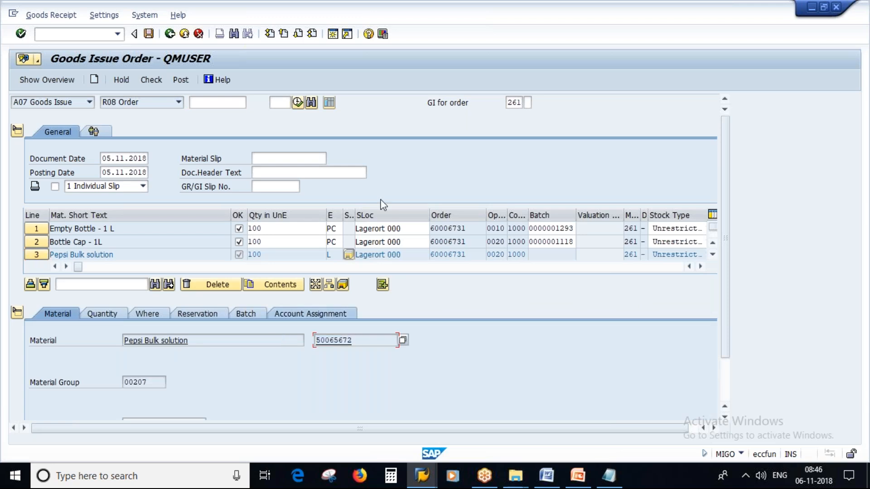
pyautogui.hotkey('alt', 'Tab')
pyautogui.moveTo(150, 116); pyautogui.dragTo(69, 122)
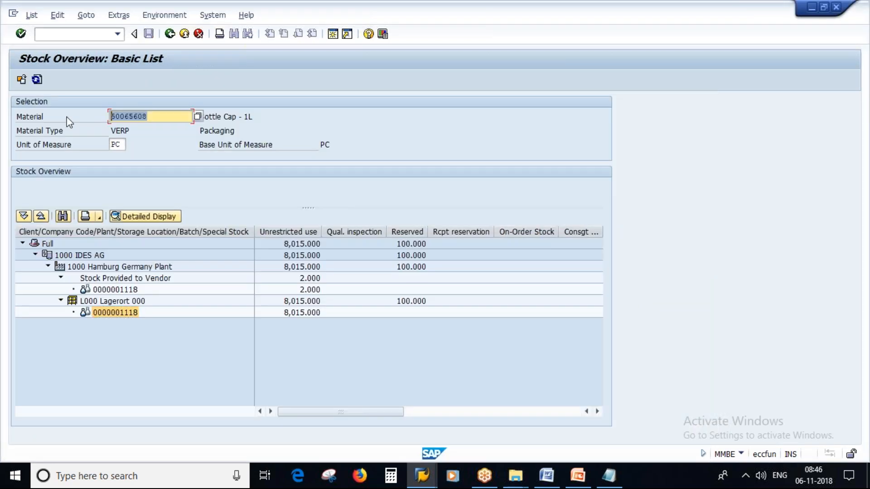
pyautogui.hotkey('ctrl', 'v')
pyautogui.click(22, 79)
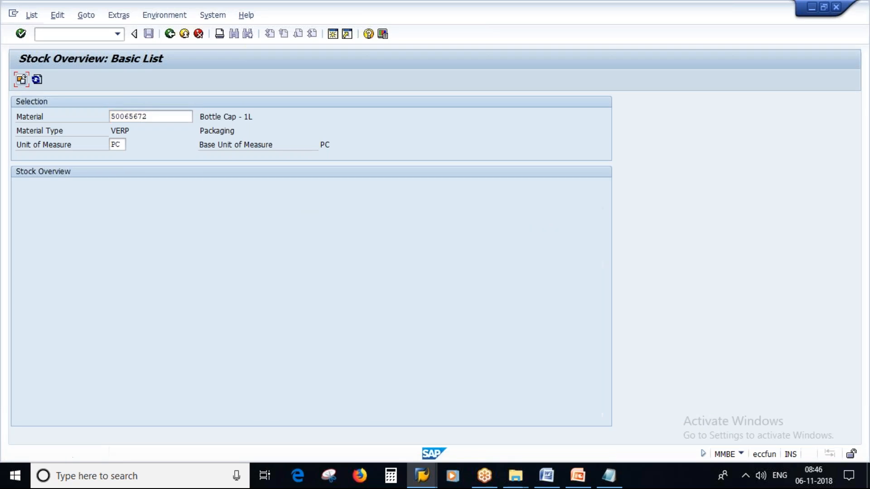
pyautogui.click(122, 290)
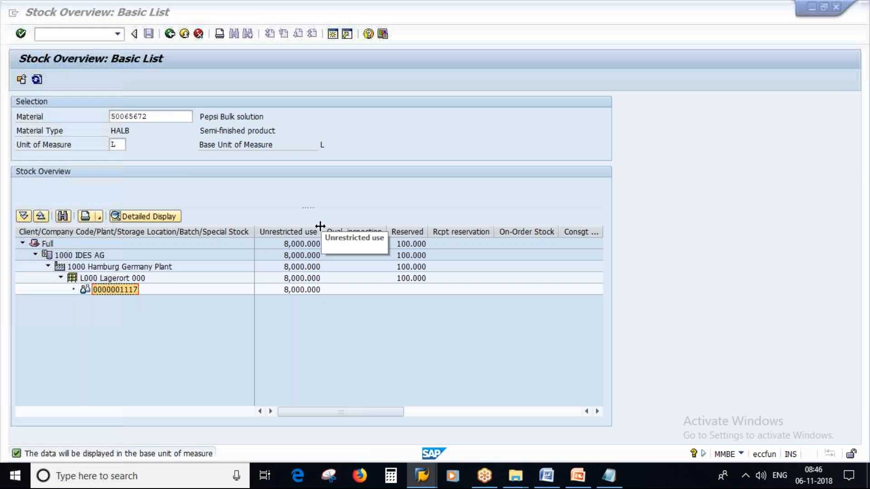
pyautogui.hotkey('alt', 'Tab')
pyautogui.click(18, 314)
pyautogui.click(555, 255)
pyautogui.hotkey('ctrl', 'v')
pyautogui.press('Return')
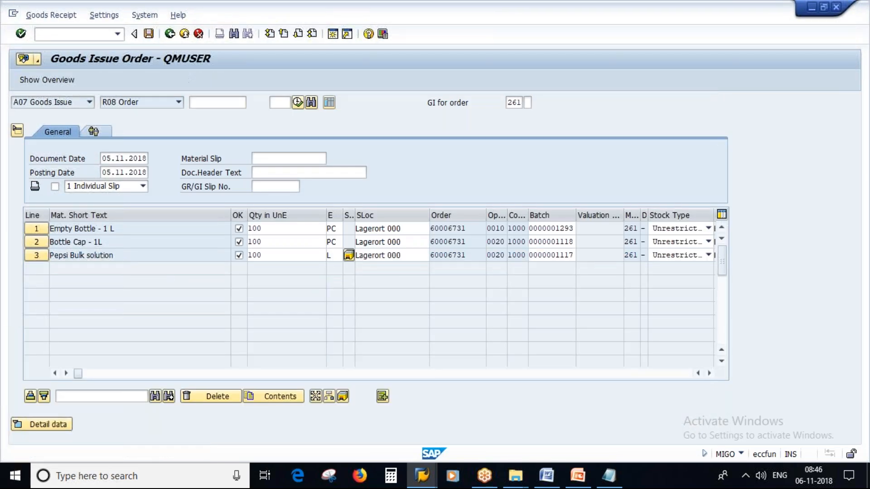
# Review the three component items and quantities, check the goods issue document for errors and post it
pyautogui.moveTo(127, 229); pyautogui.dragTo(20, 230)
pyautogui.moveTo(104, 242); pyautogui.dragTo(26, 241)
pyautogui.moveTo(126, 255); pyautogui.dragTo(36, 255)
pyautogui.moveTo(271, 242); pyautogui.dragTo(233, 255)
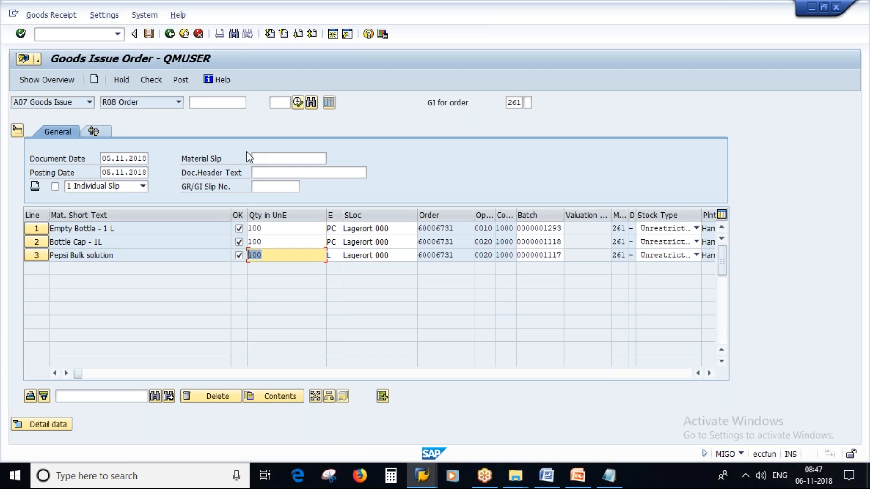
pyautogui.click(153, 80)
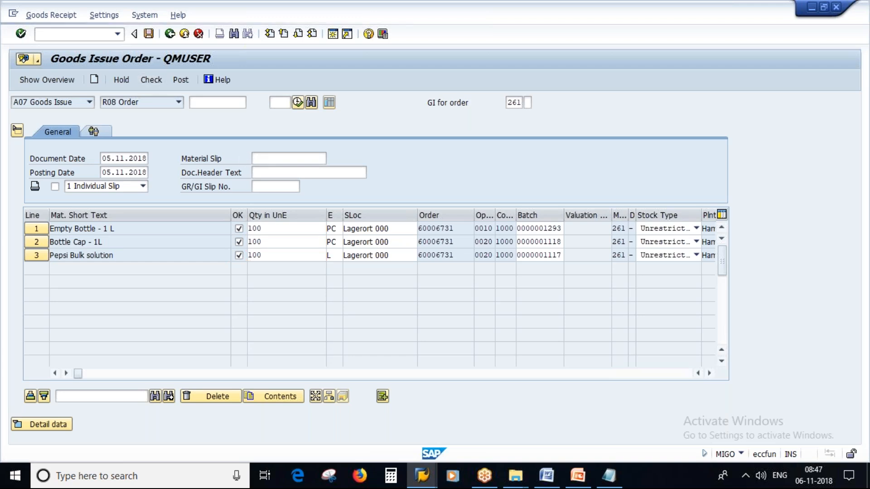
pyautogui.click(181, 80)
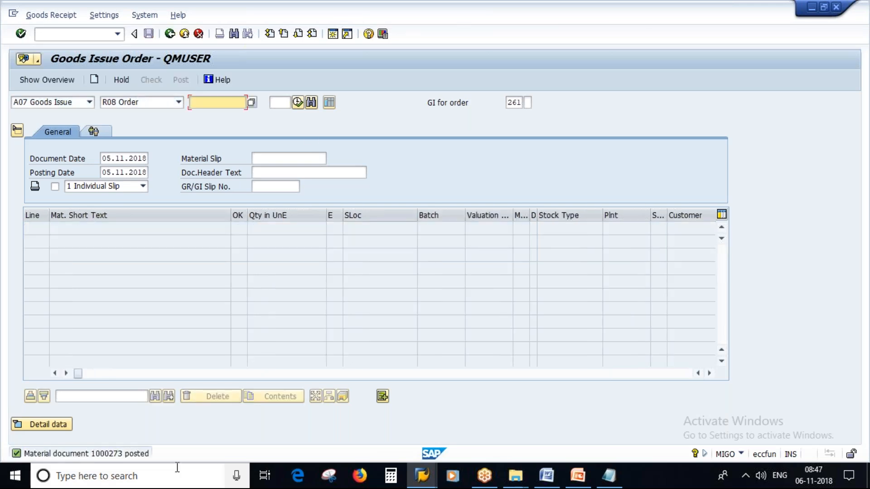
# Leave the goods issue transaction and display the Pepsi bottle 1L production order header in CO03
pyautogui.click(427, 483)
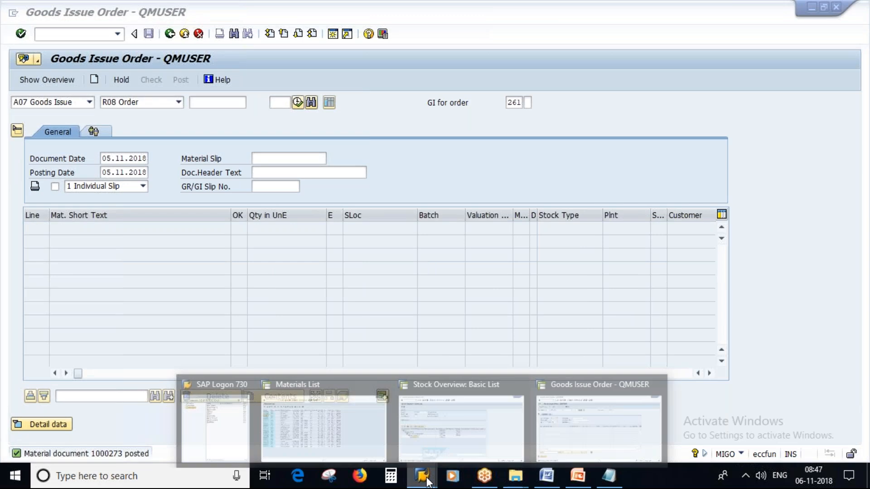
pyautogui.click(574, 476)
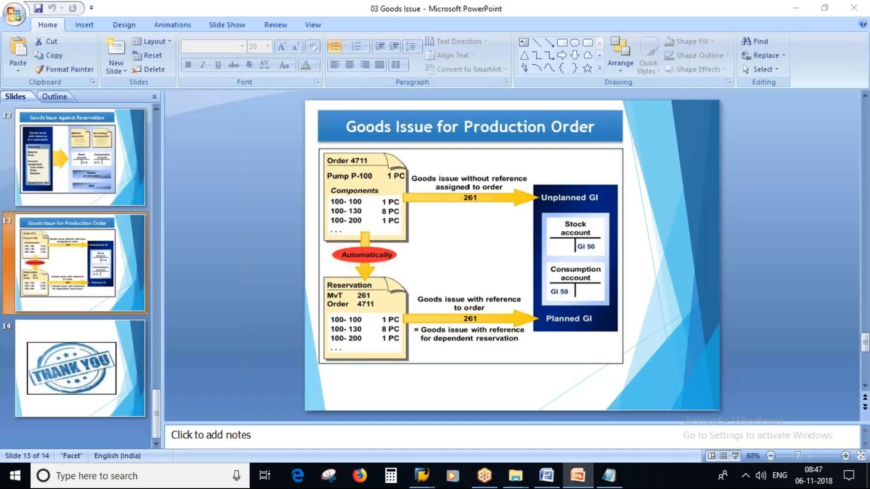
pyautogui.hotkey('alt', 'Tab')
pyautogui.moveTo(422, 476)
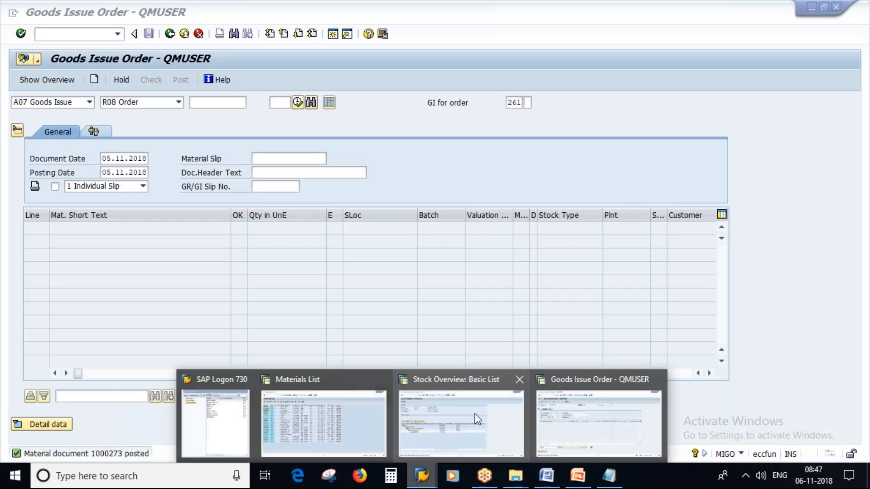
pyautogui.click(566, 414)
pyautogui.click(170, 33)
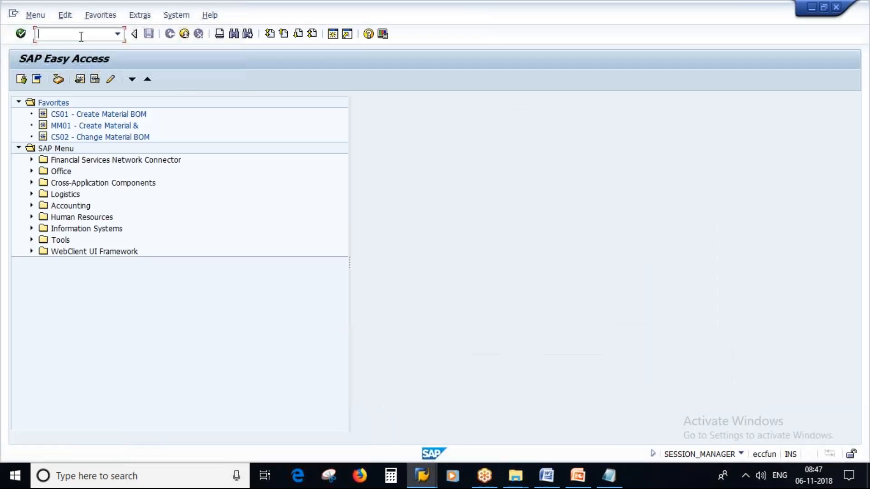
pyautogui.press('Return')
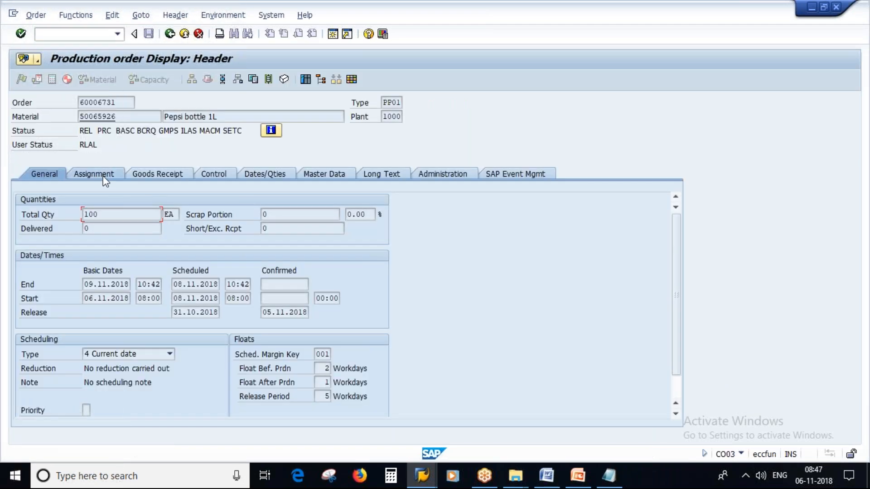
# Copy reservation number 92221 from the production order's assignment data and display that reservation with MB23 in a new session
pyautogui.click(104, 177)
pyautogui.moveTo(352, 410); pyautogui.dragTo(295, 410)
pyautogui.hotkey('ctrl', 'c')
pyautogui.click(336, 38)
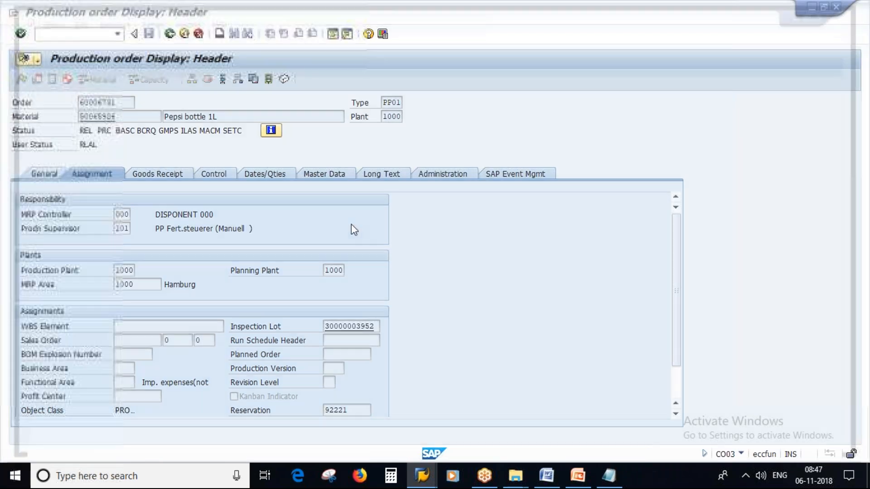
pyautogui.write('mb23')
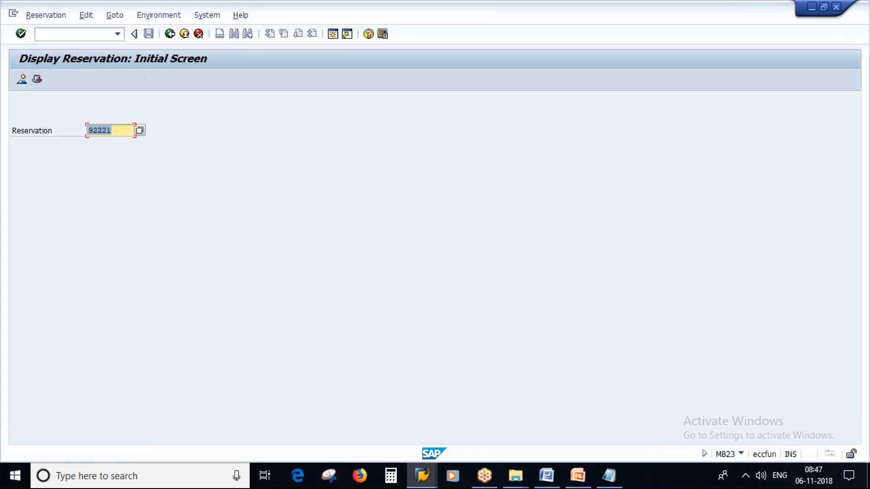
pyautogui.press('Return')
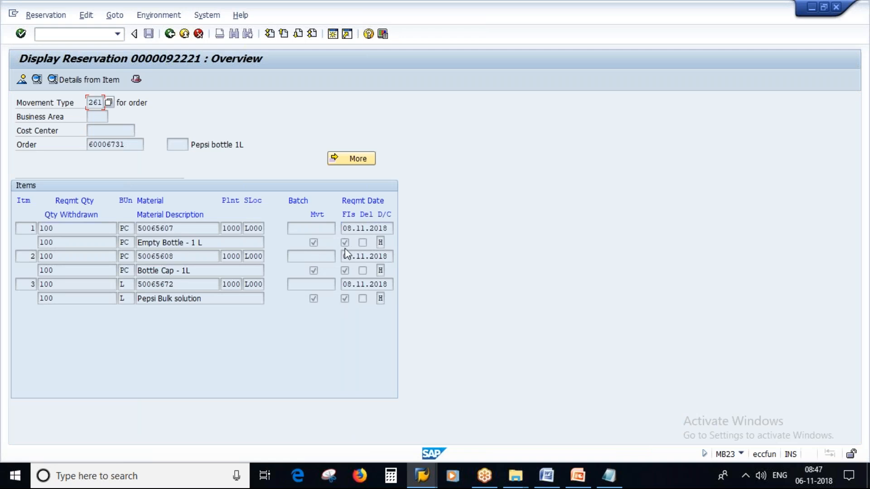
# Examine the details of the Empty Bottle - 1 L reservation item and return to the reservation overview
pyautogui.click(313, 242)
pyautogui.doubleClick(314, 244)
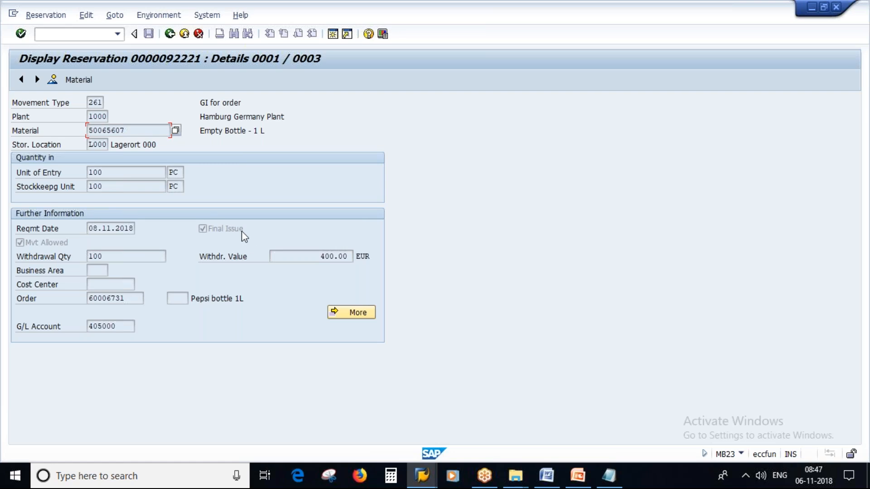
pyautogui.click(170, 34)
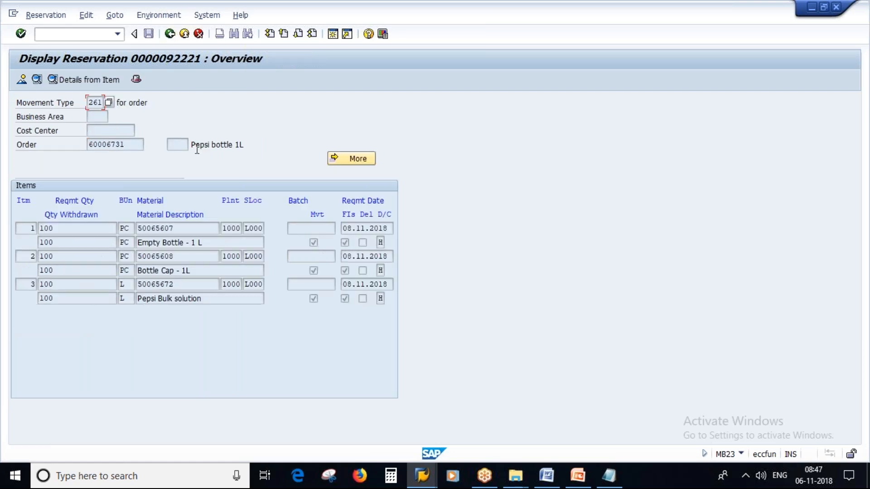
# Review the unplanned and planned goods issue notes in Notepad and return to the beginning of the slide list in PowerPoint
pyautogui.click(579, 477)
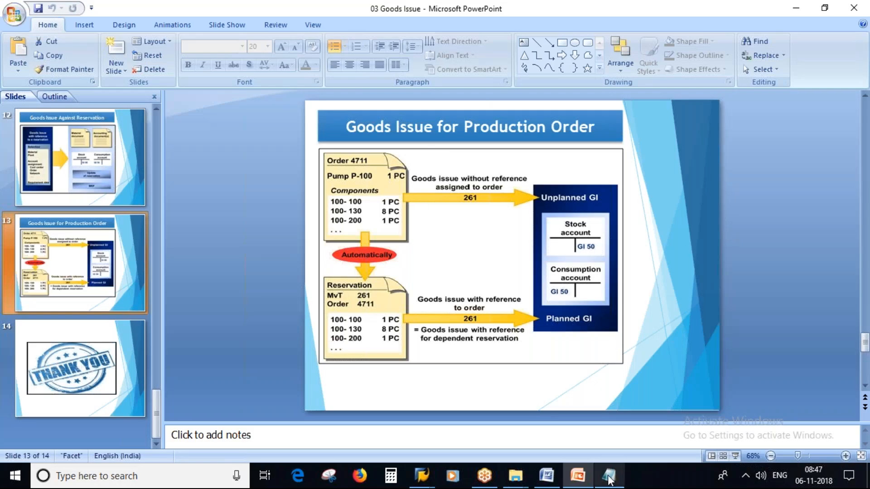
pyautogui.click(610, 481)
pyautogui.moveTo(349, 143); pyautogui.dragTo(126, 143)
pyautogui.moveTo(328, 245); pyautogui.dragTo(117, 246)
pyautogui.click(193, 267)
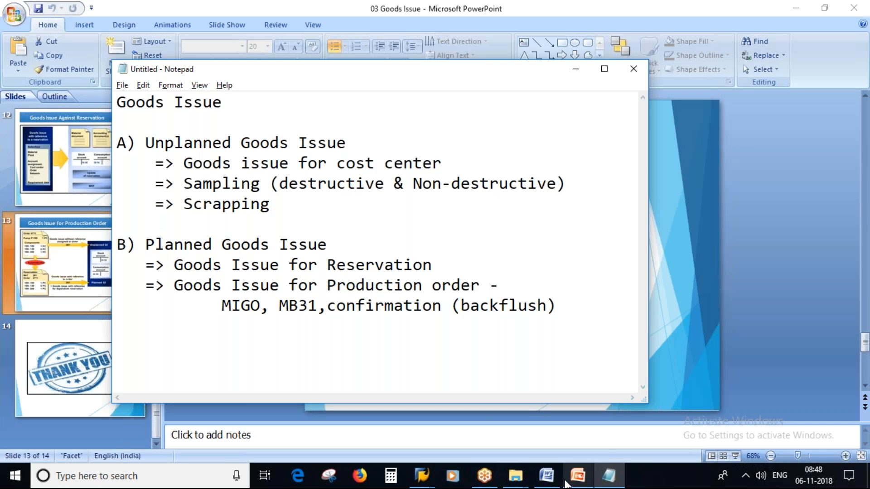
pyautogui.click(577, 480)
pyautogui.scroll(10, 97, 360)
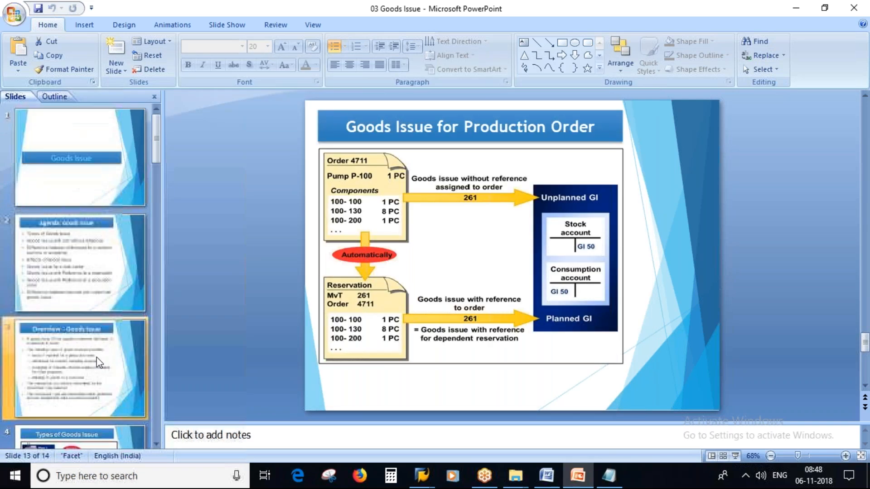